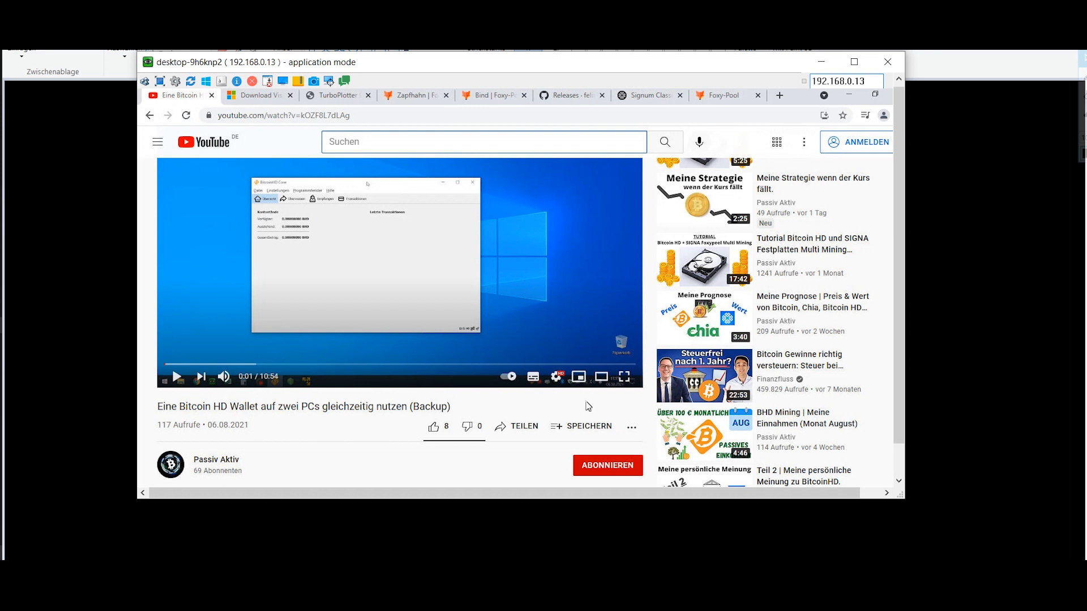
Turn on the wallet video's subtitles with automatic translation to English and start playback
click(533, 378)
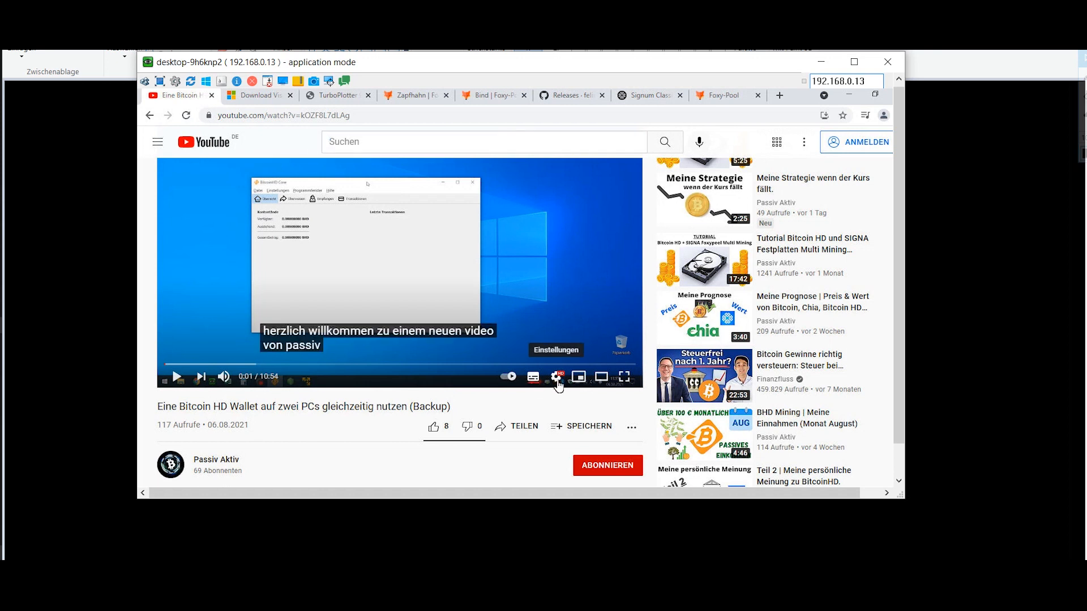
click(557, 377)
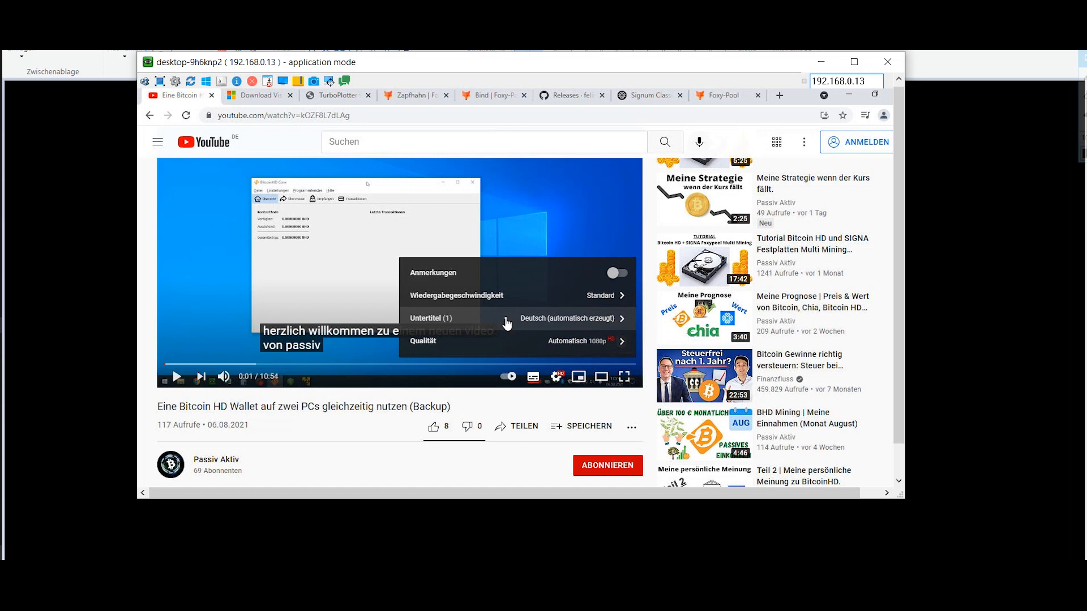
click(506, 321)
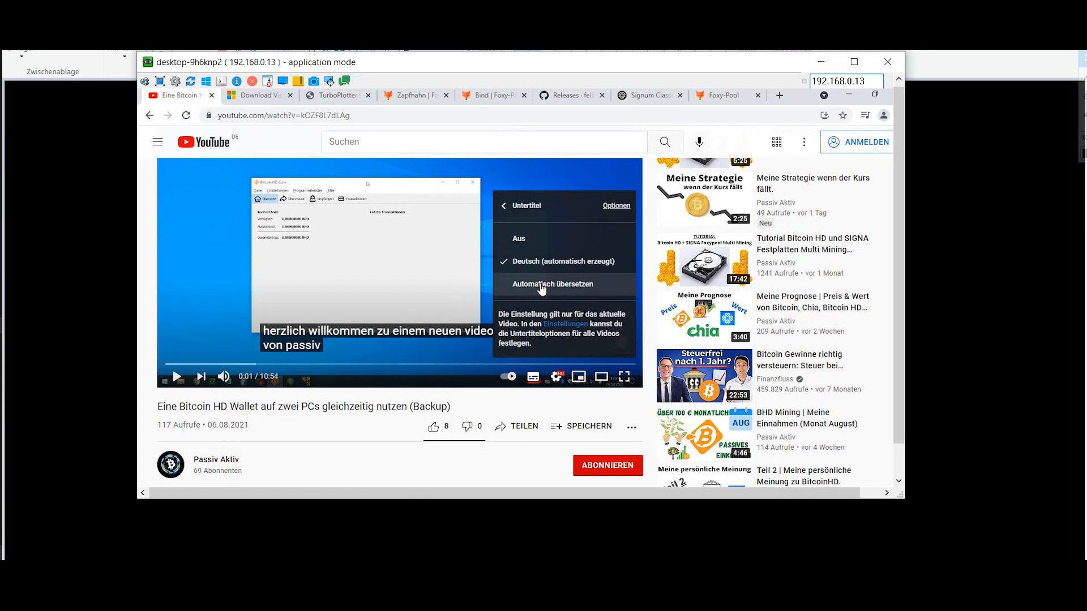
click(575, 293)
scroll(572, 286, down, 5)
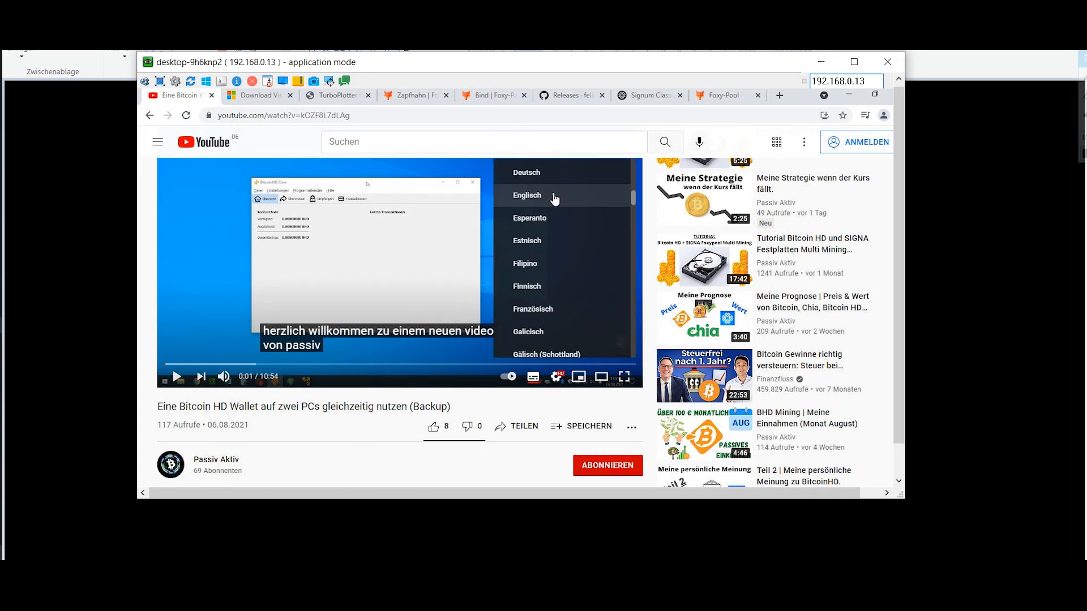
click(554, 199)
click(176, 378)
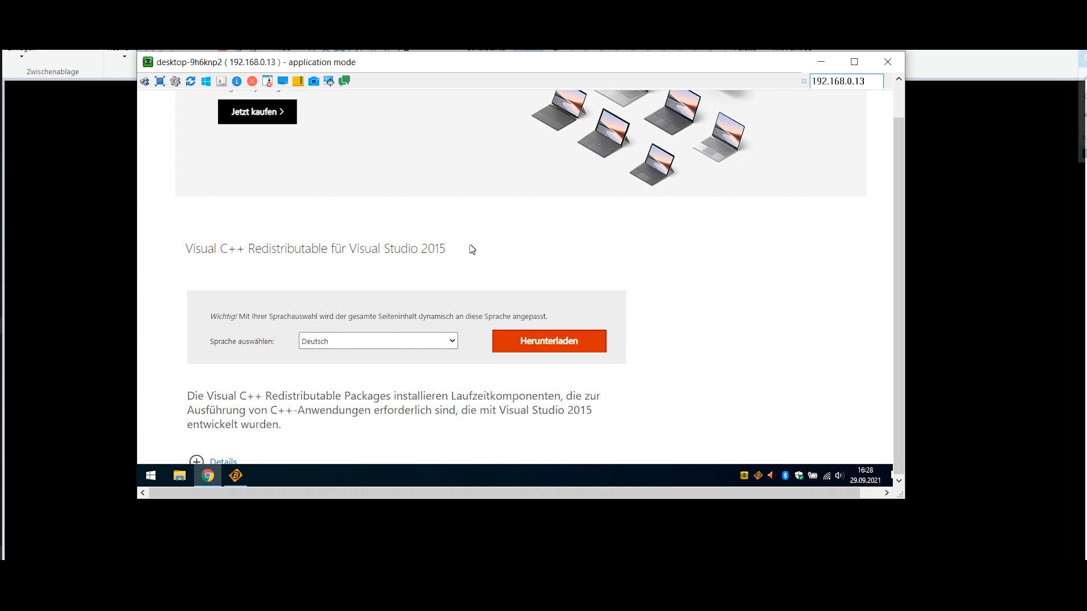
Download vc_redist.x64.exe from the Visual C++ Redistributable for Visual Studio 2015 page
click(582, 345)
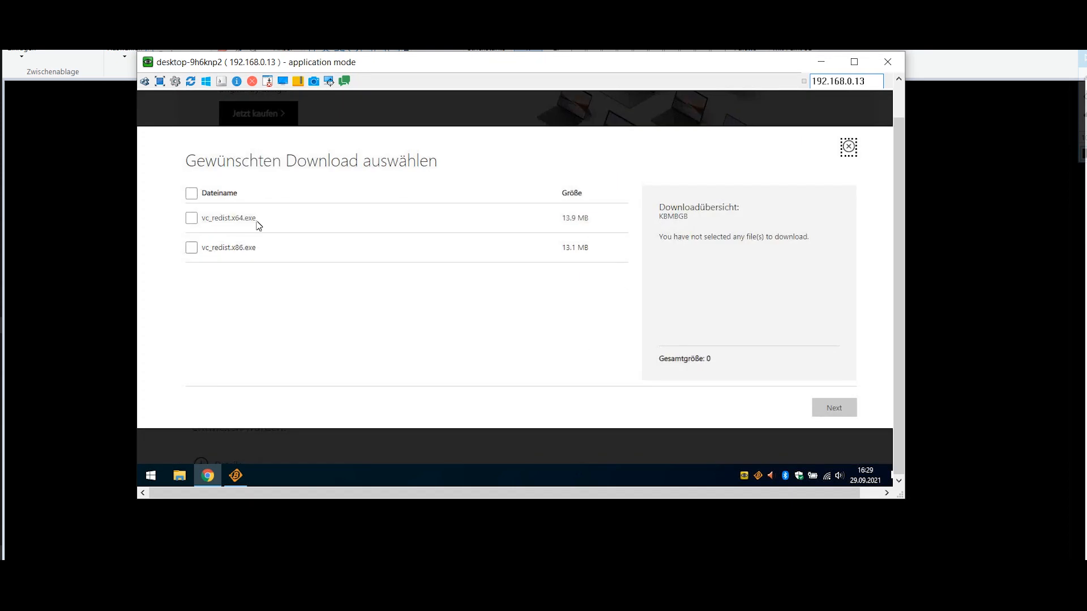
click(192, 218)
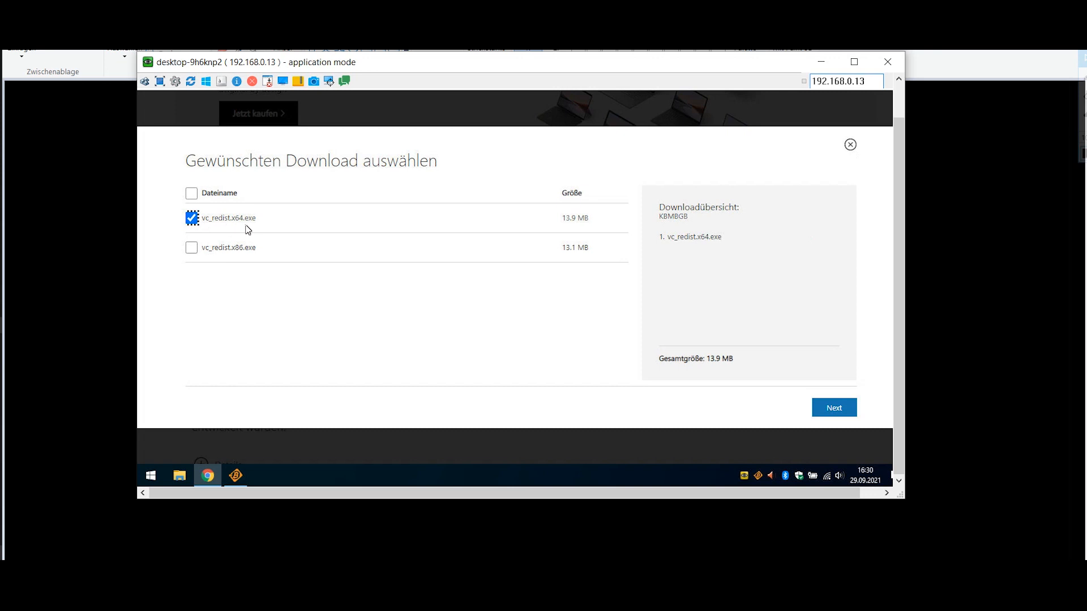
click(838, 410)
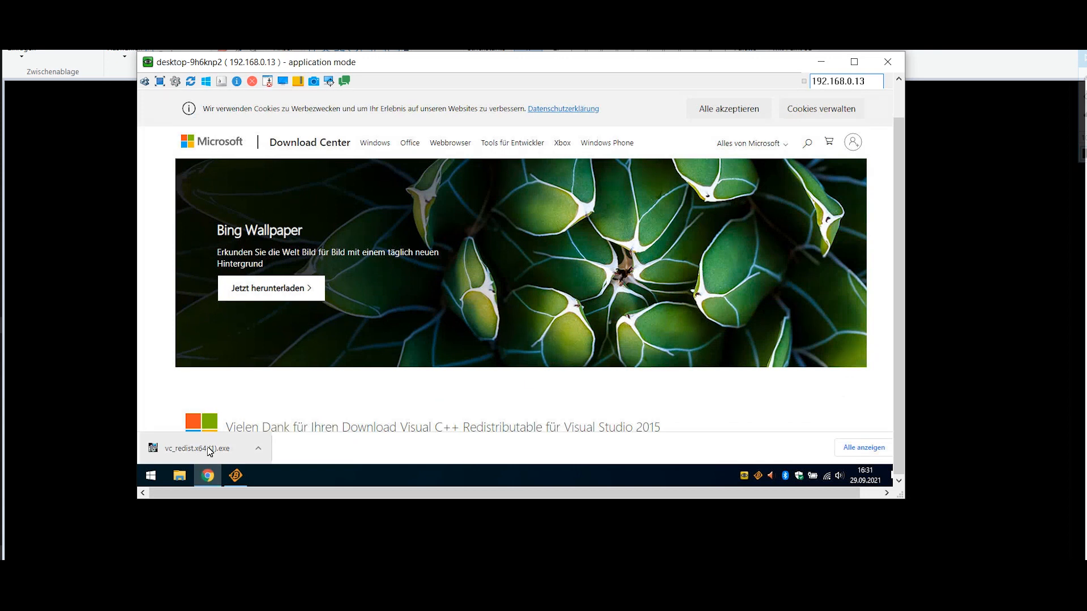
Run the downloaded vc_redist.x64 installer, accept the licence terms and start the installation
click(209, 450)
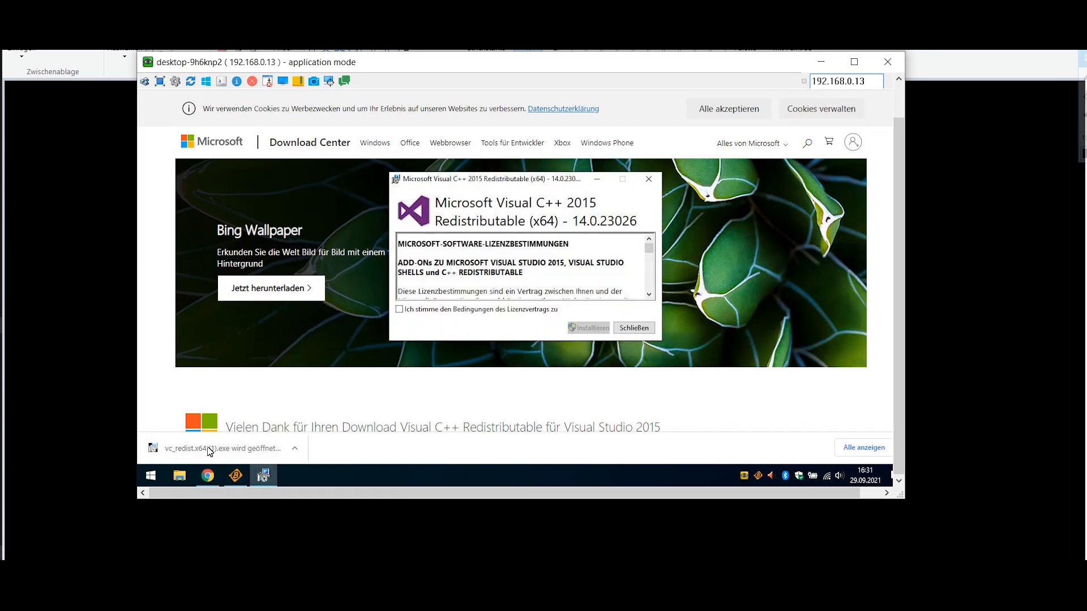
click(401, 310)
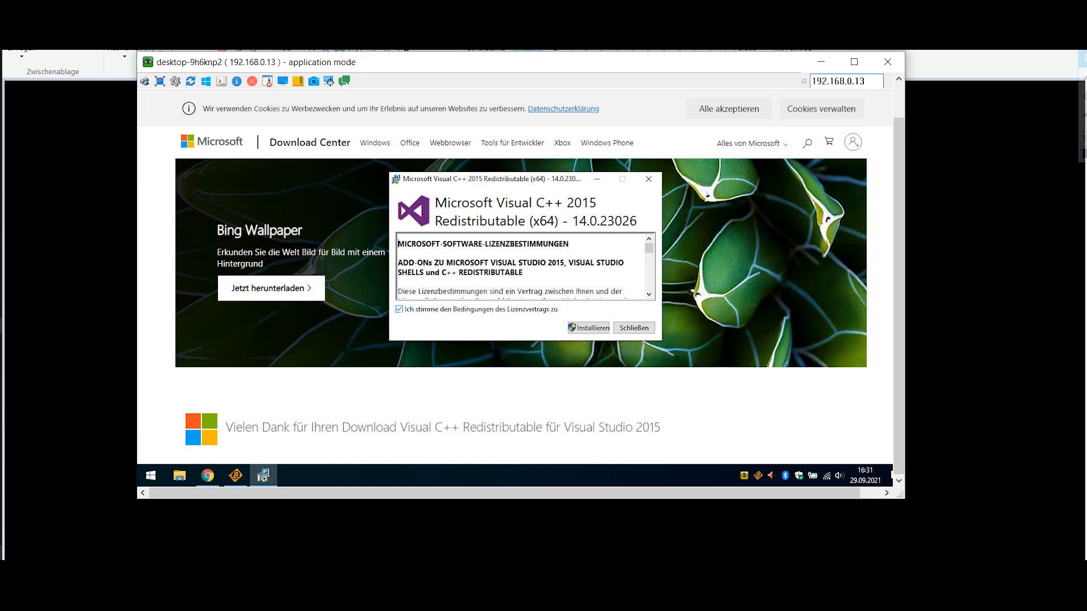
click(589, 328)
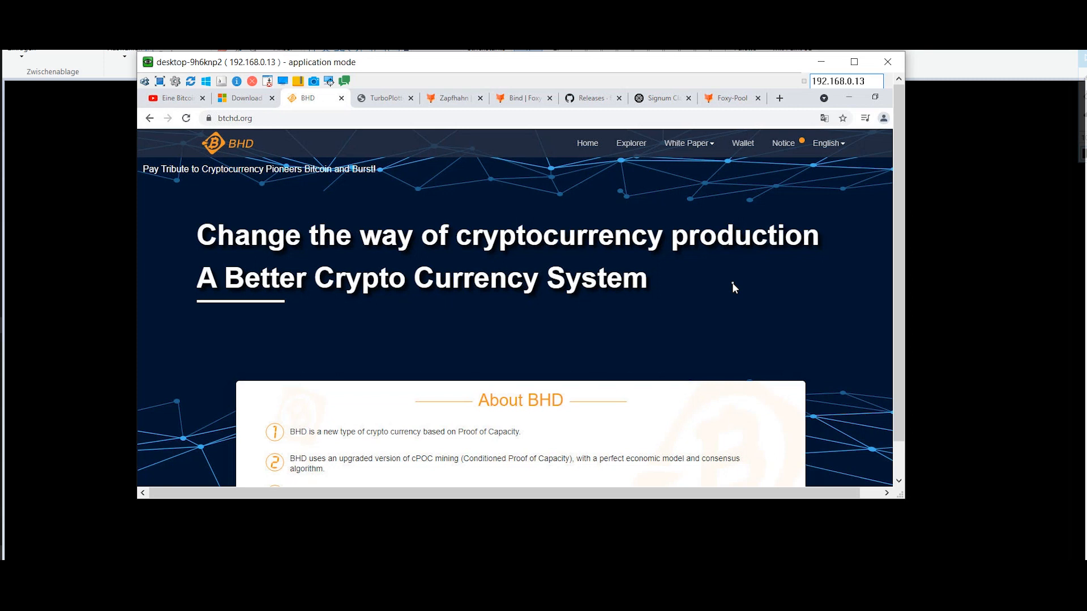
Download the 64-bit Windows full node wallet from btchd.org and open the bhd-v1.4.3-7fe720529-win64 folder in C:\Temp
click(744, 146)
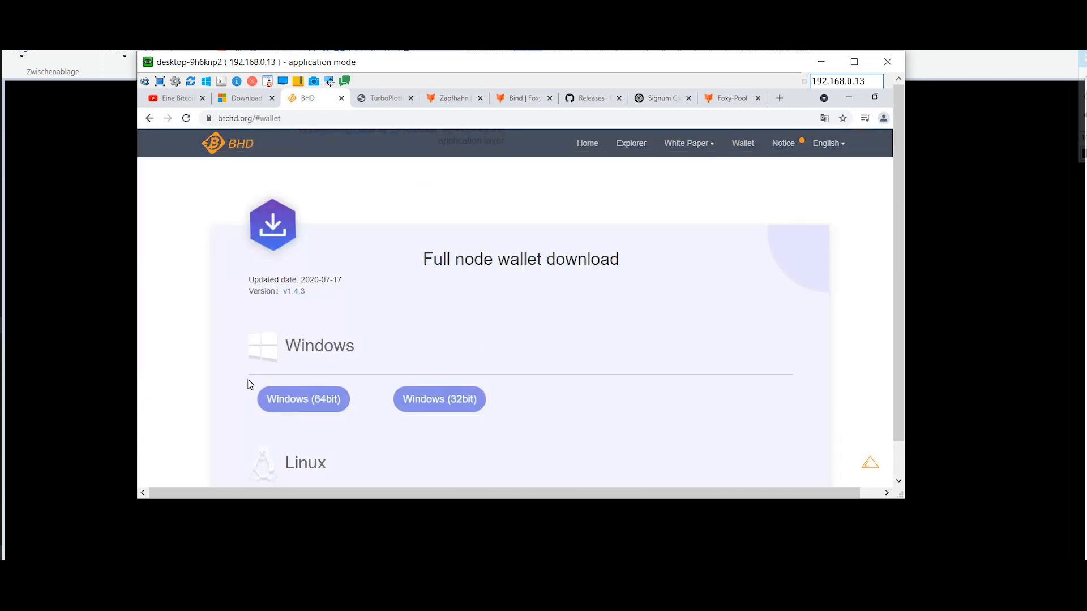
click(304, 401)
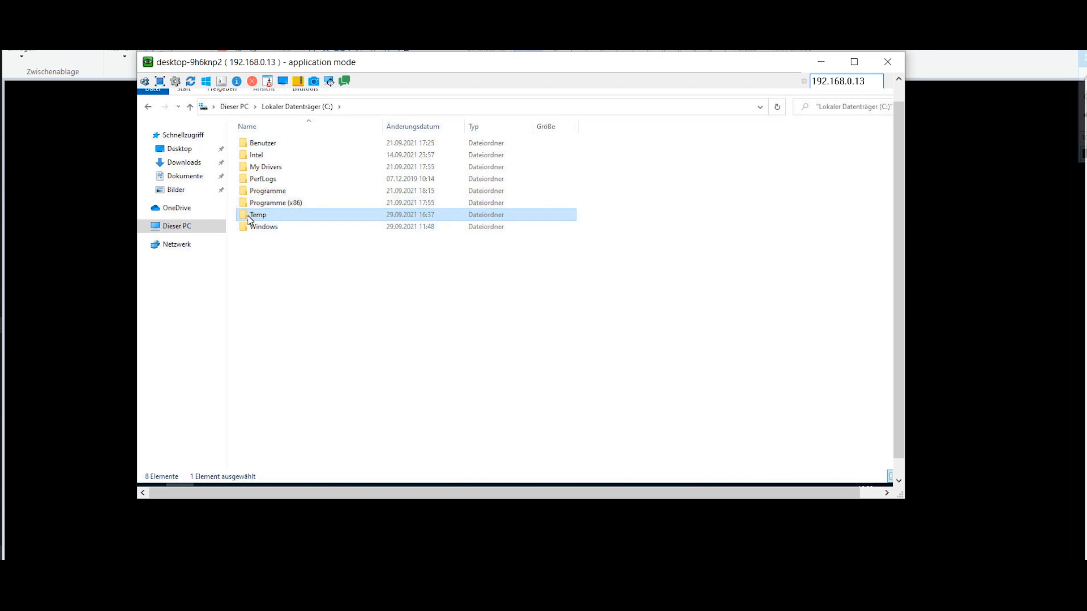
double_click(249, 217)
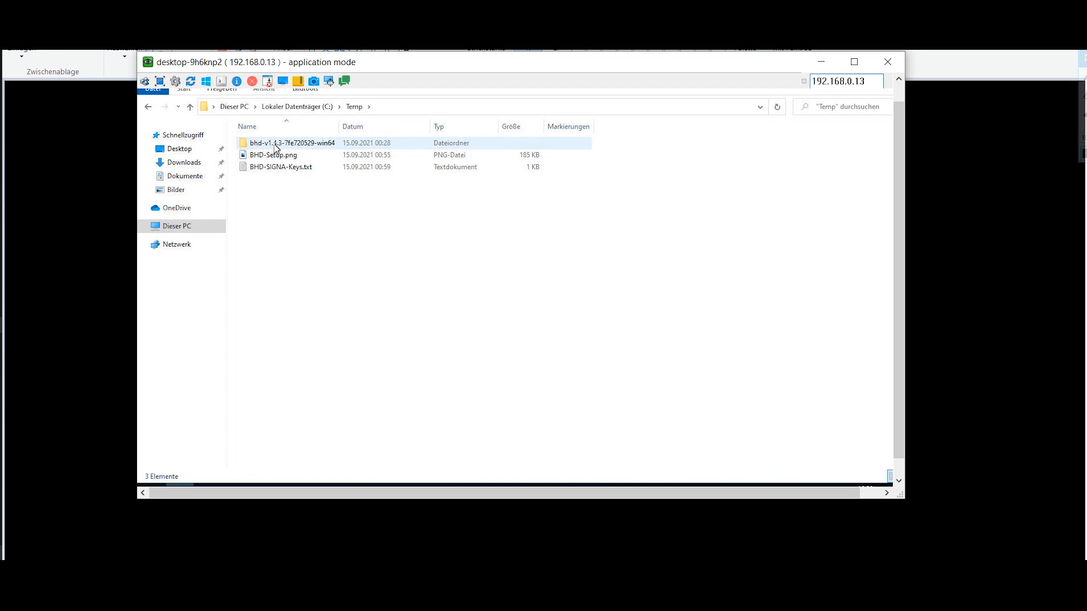
double_click(275, 145)
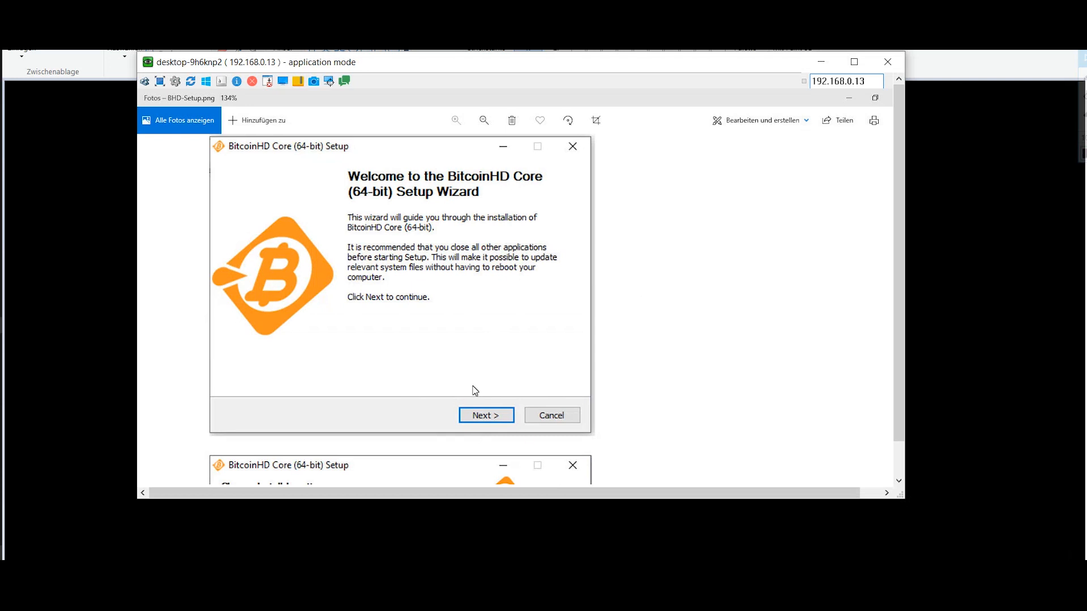
Review the BitcoinHD Core setup, data directory and firewall dialogs shown in BHD-Setup.png
scroll(366, 372, down, 5)
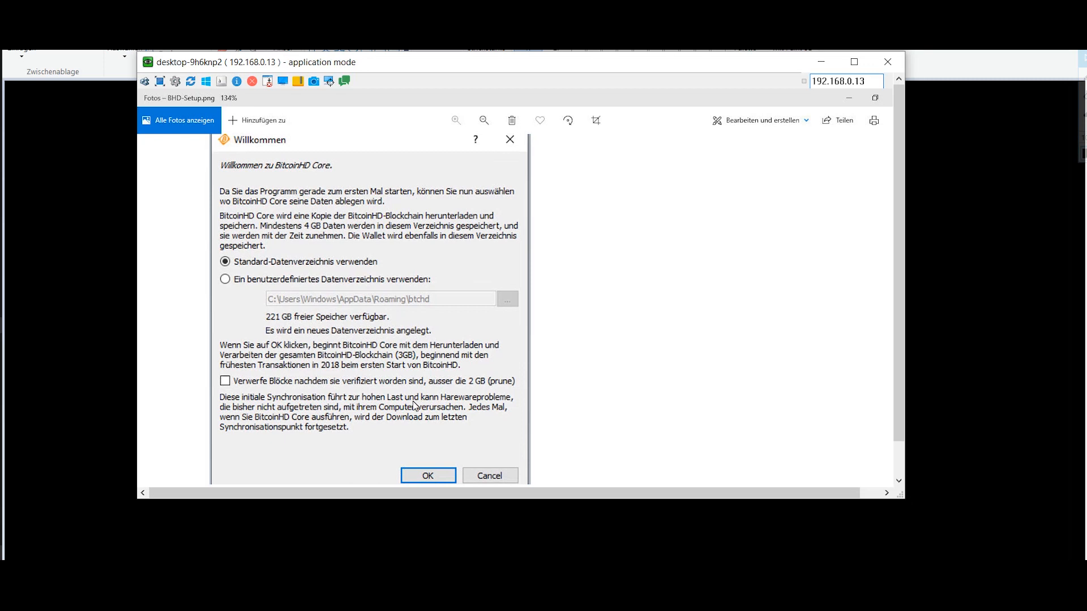
click(435, 479)
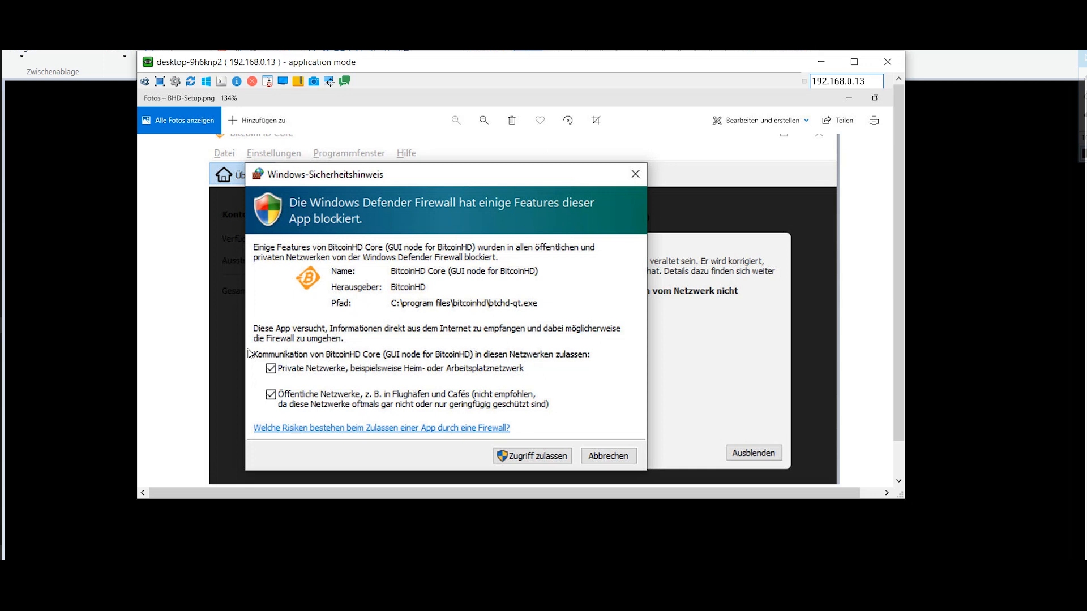
scroll(567, 481, down, 1)
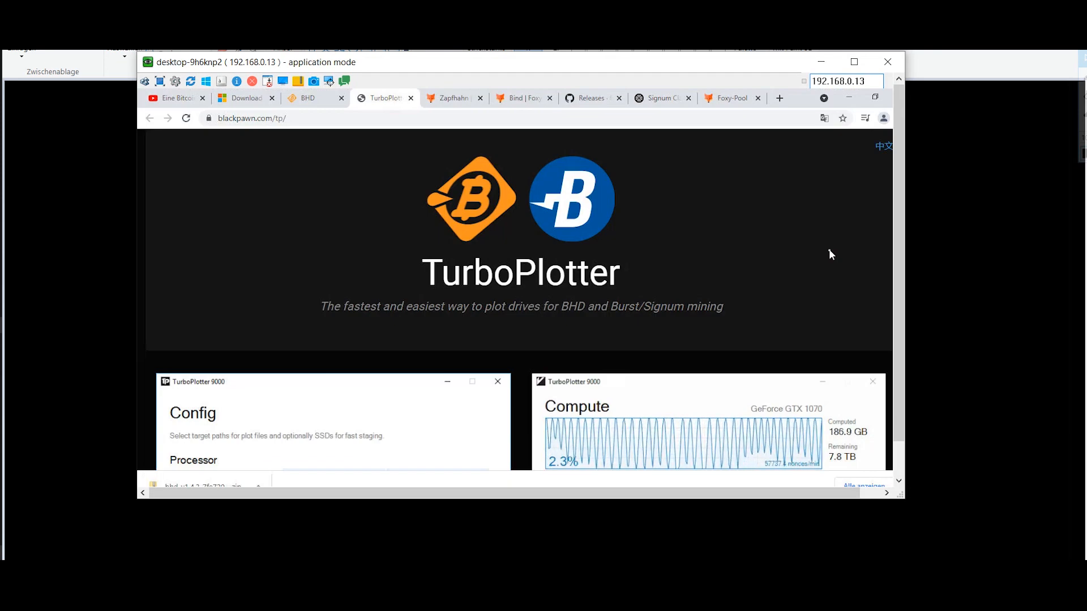
Download the Windows x64 version of TurboPlotter from its website
scroll(735, 264, down, 10)
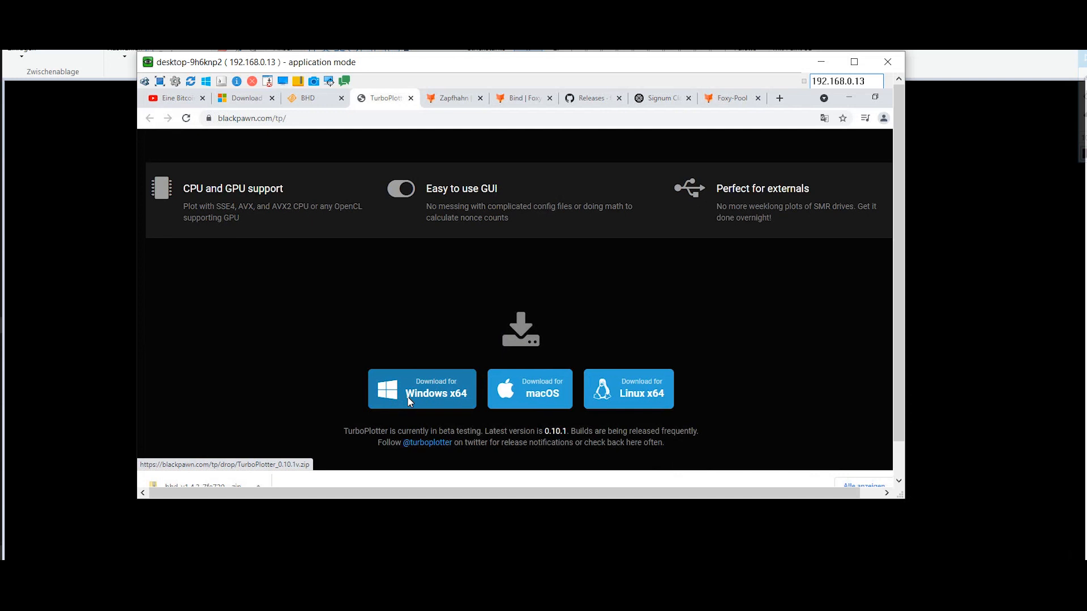
click(437, 399)
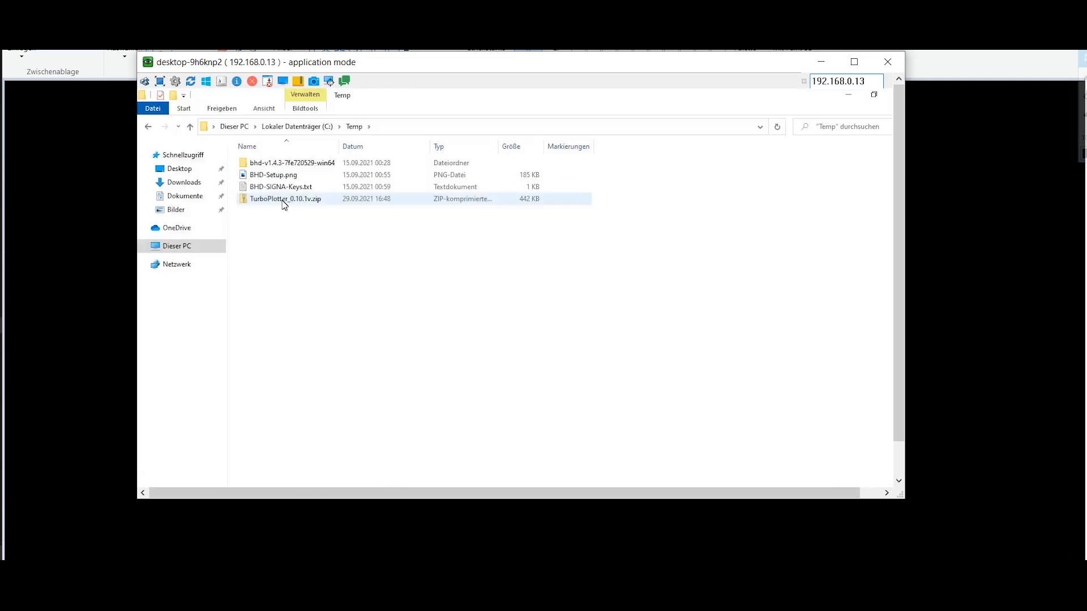
Extract TurboPlotter_0.10.1v.zip to C:\Temp\TurboPlotter_0.10.1v and permanently delete the zip archive
right_click(282, 201)
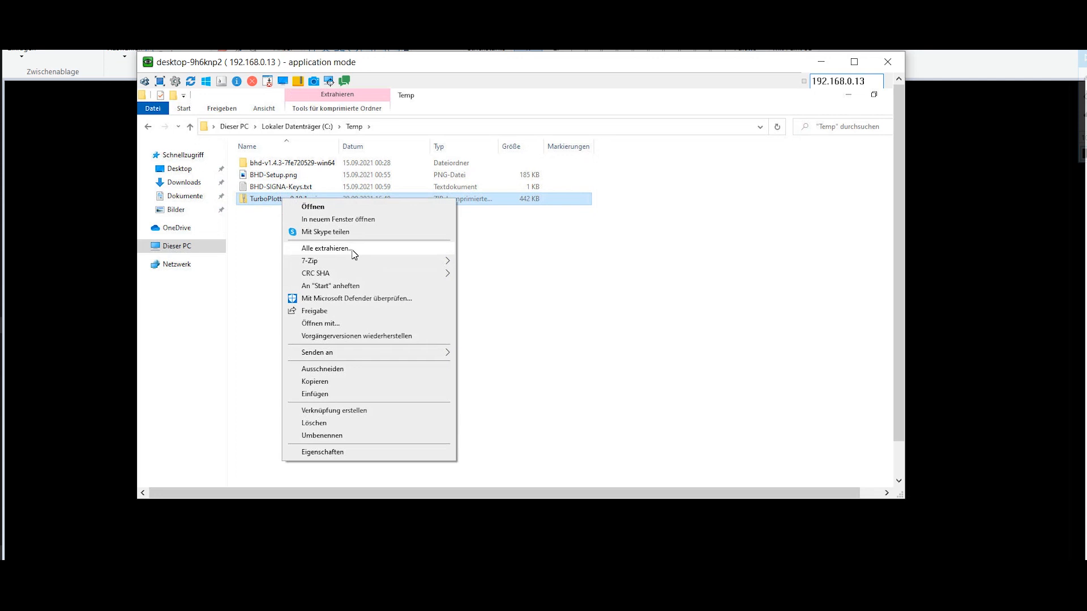
click(325, 248)
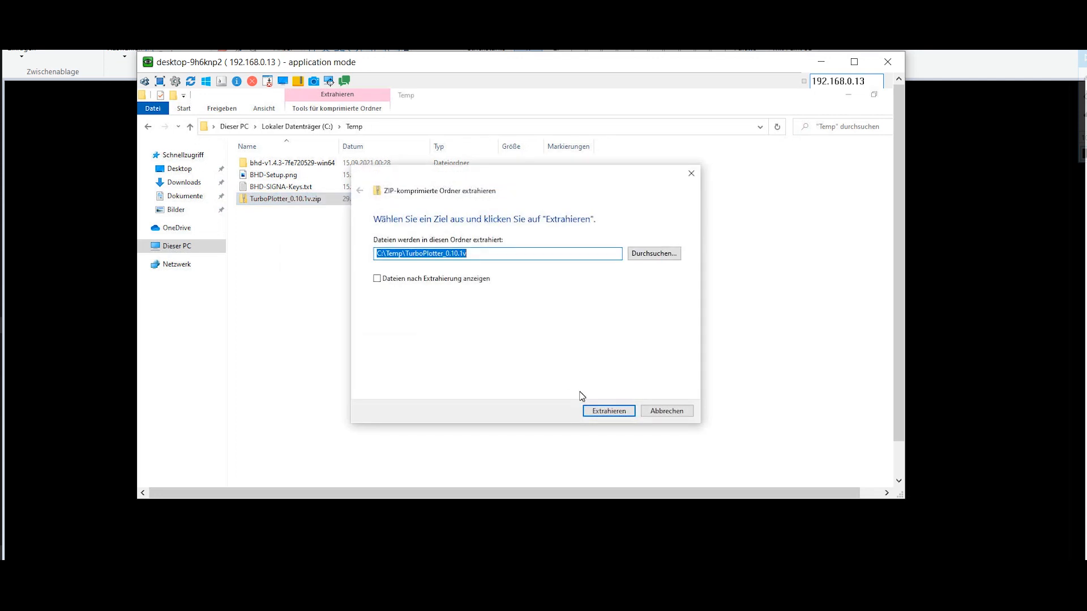
click(632, 414)
key(shift+Delete)
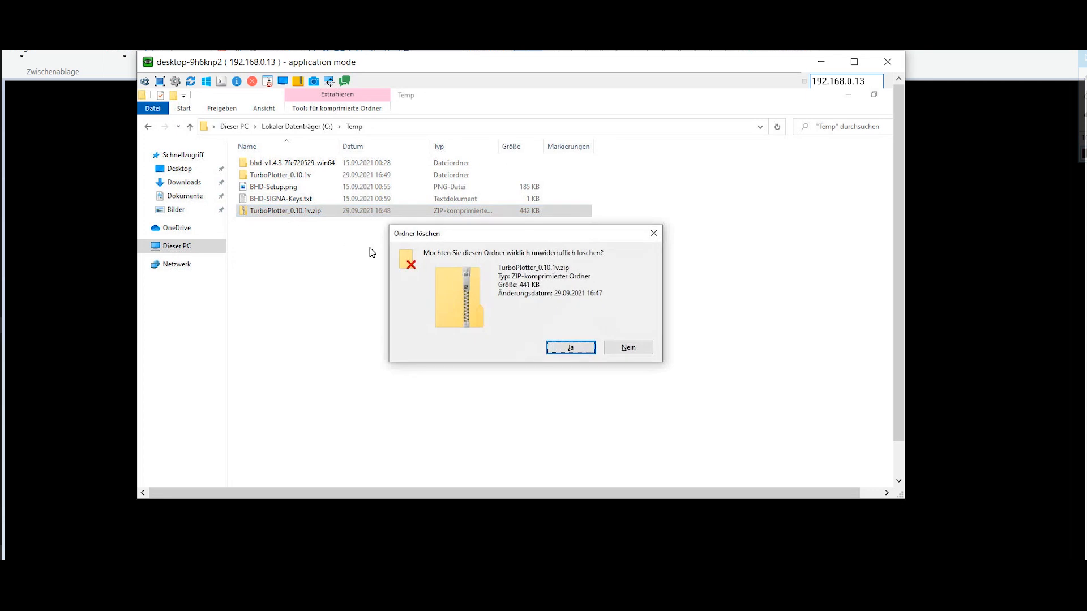
click(571, 345)
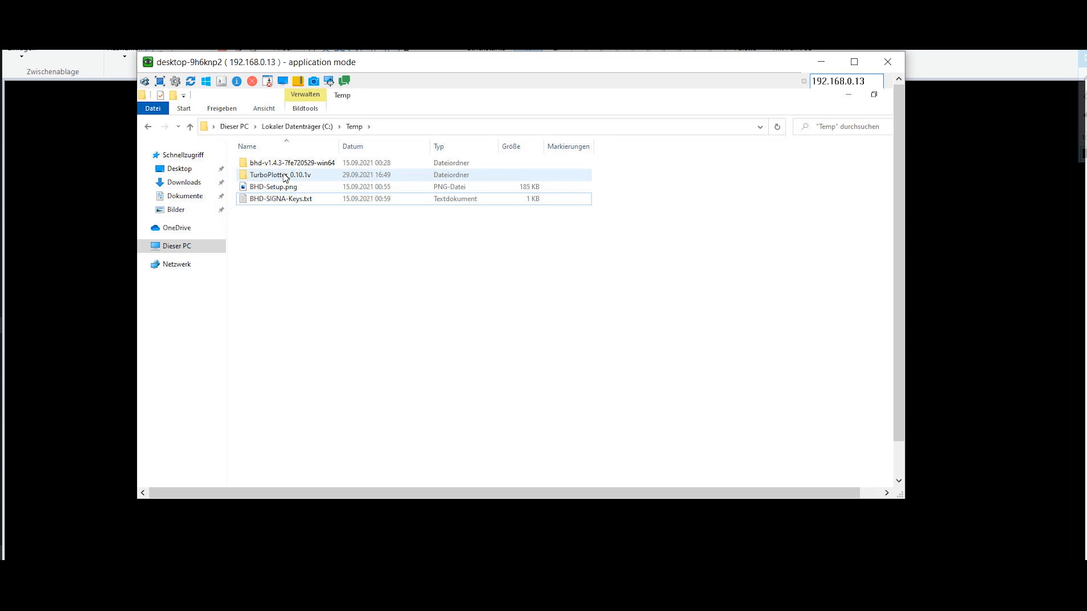
Run TurboPlotter.exe from the extracted folder despite the SmartScreen block and answer No to having existing plots
double_click(284, 176)
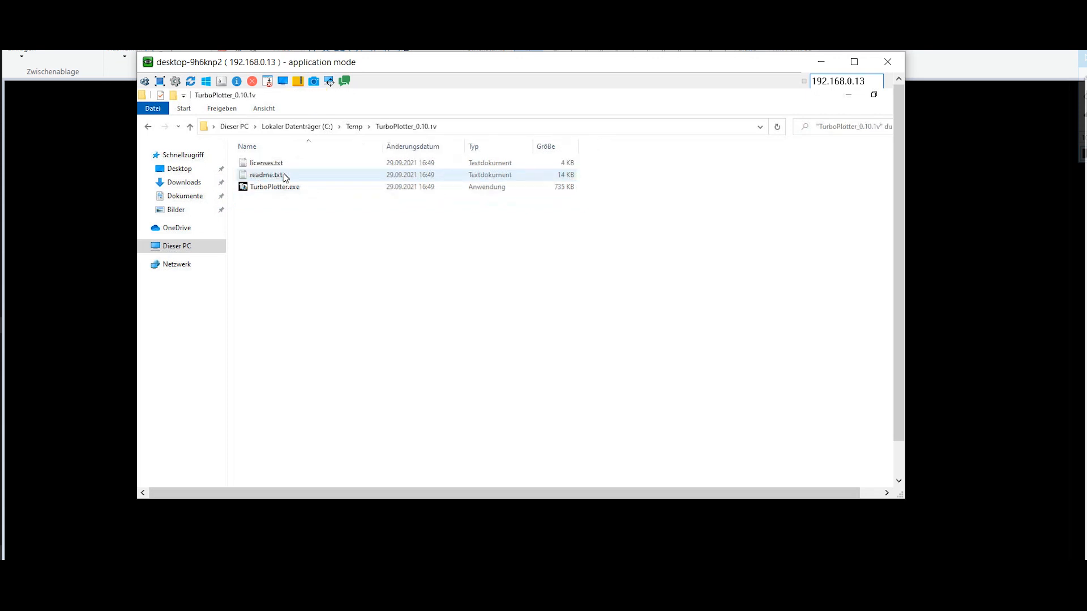
click(264, 194)
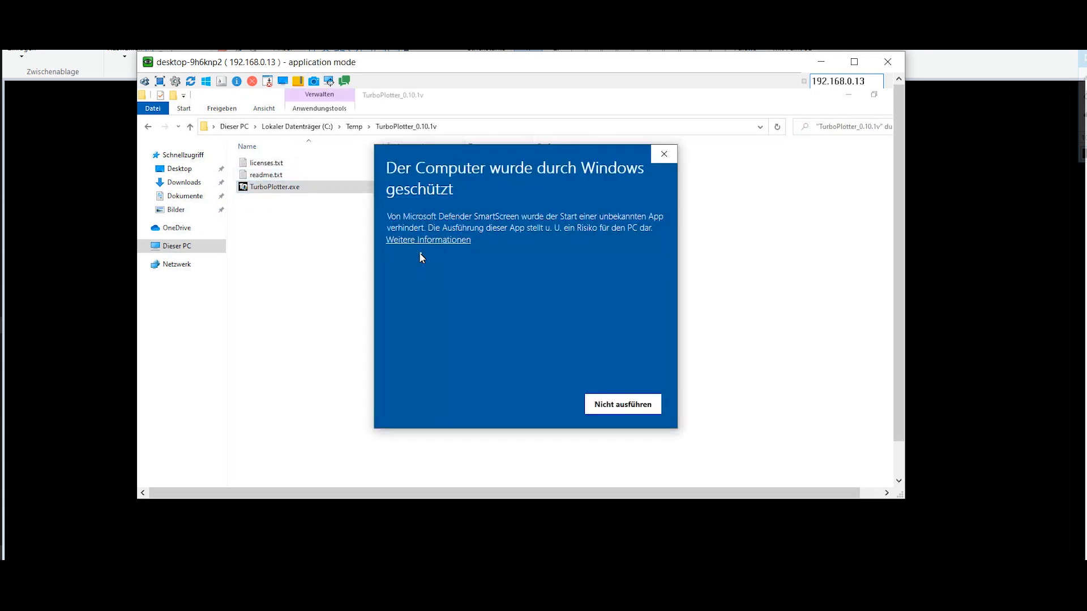
click(436, 240)
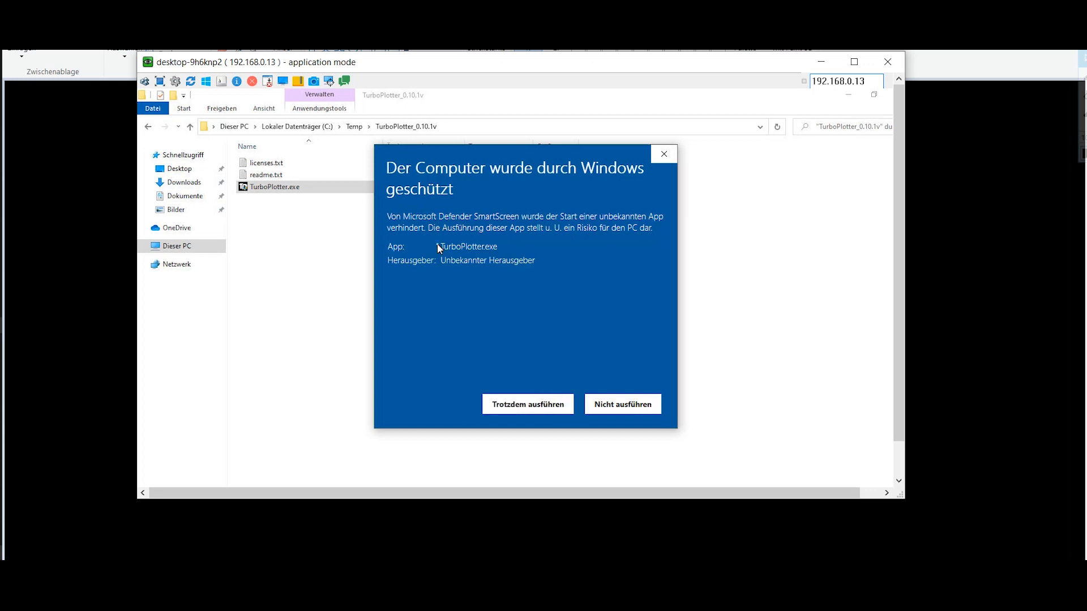
click(530, 404)
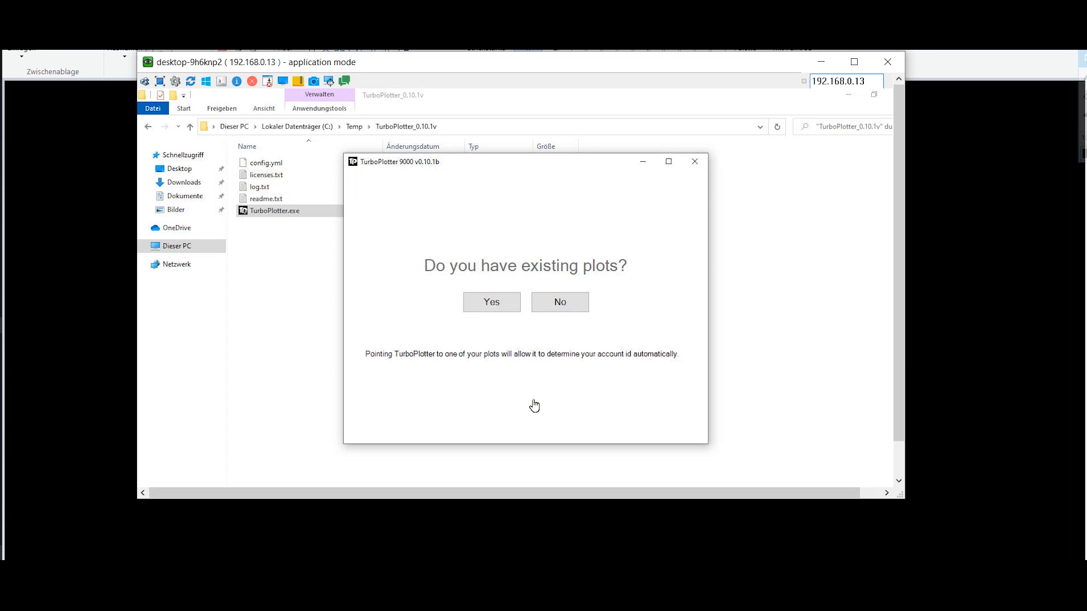
click(577, 279)
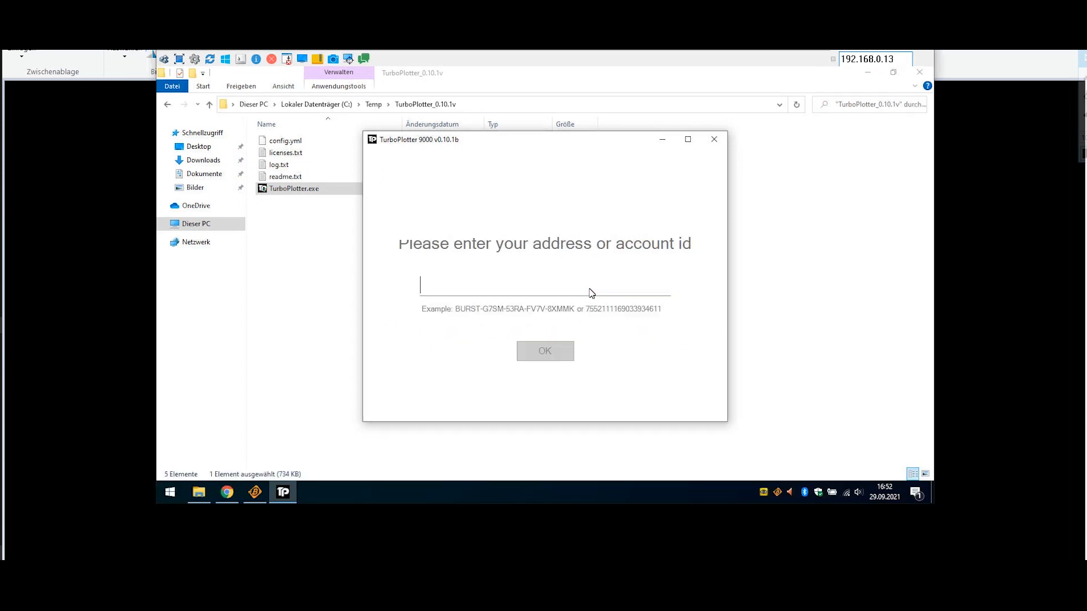
Switch to BitcoinHD Core and generate a plotting account
mouse_move(258, 492)
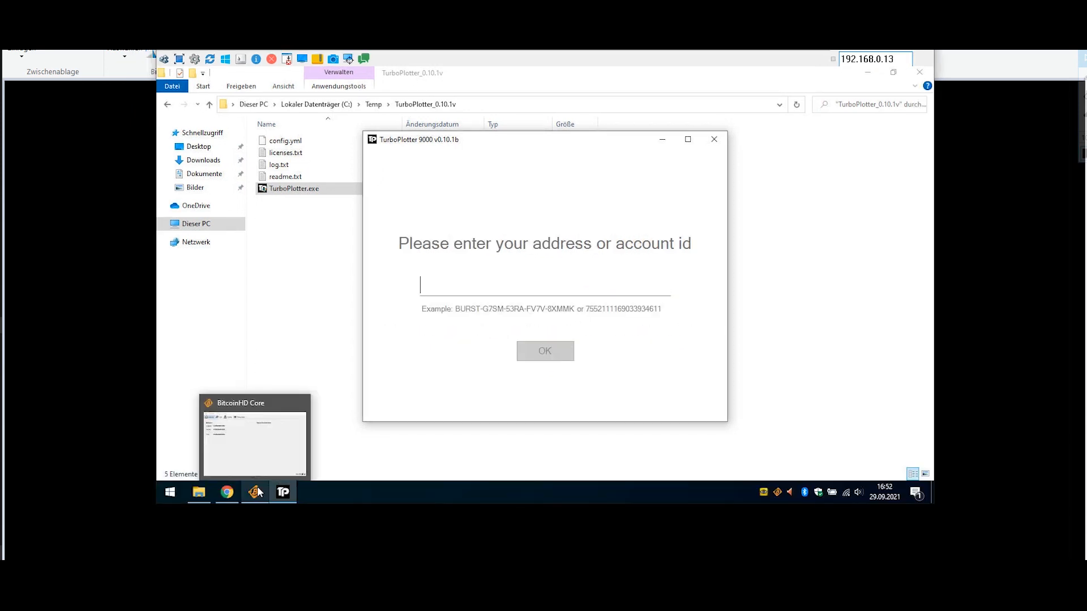
click(256, 492)
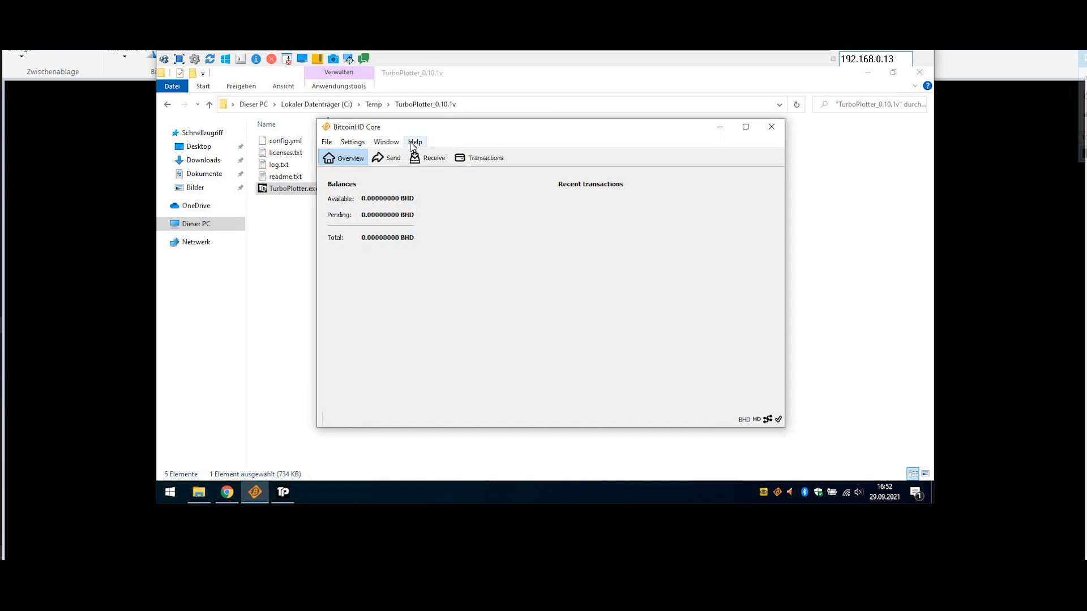
click(414, 142)
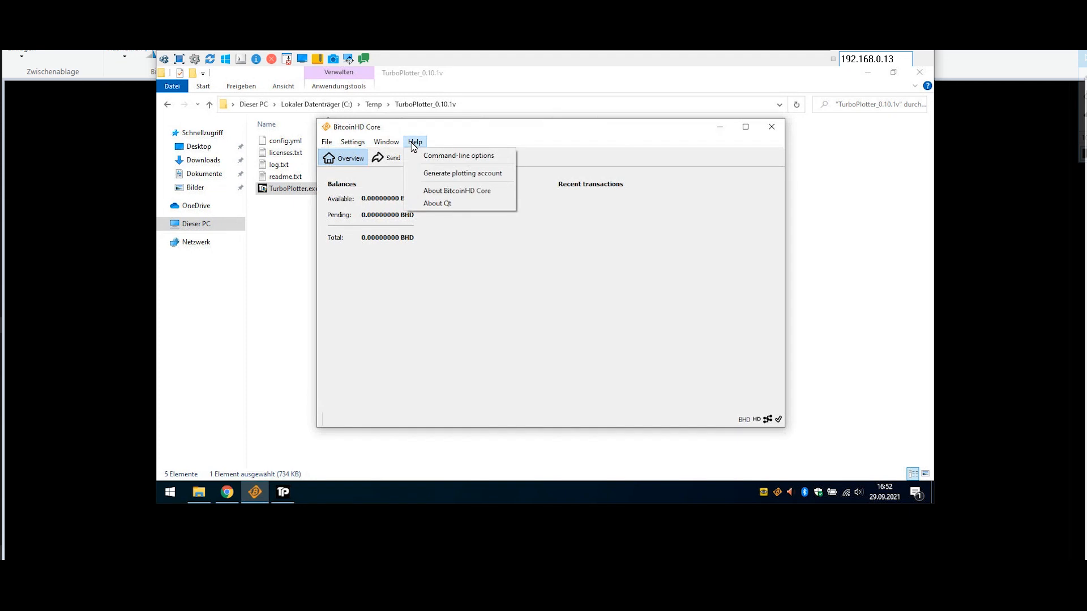
click(461, 173)
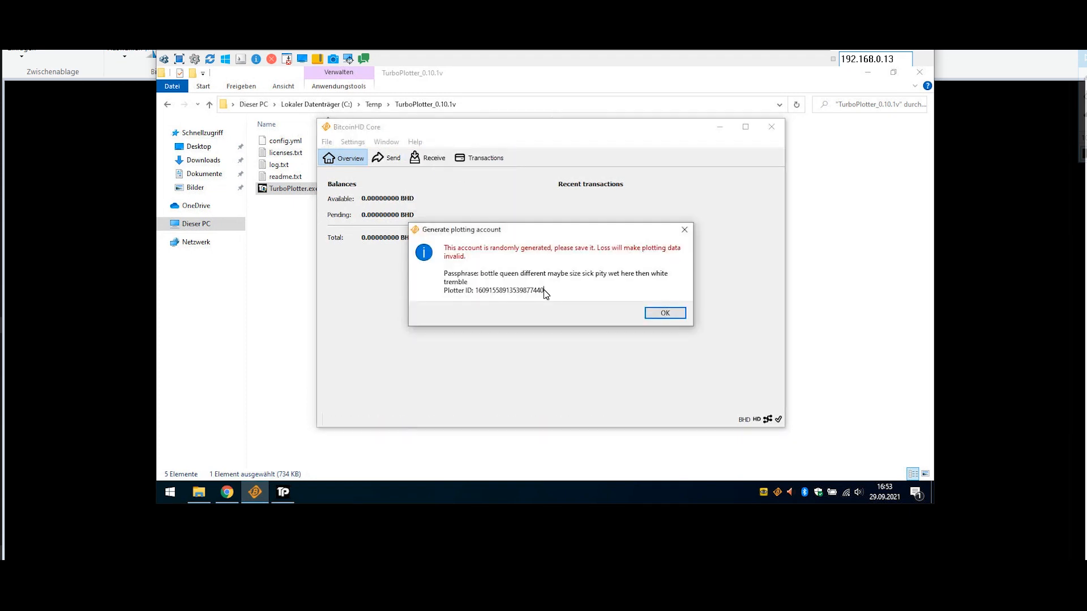
Copy the generated passphrase and plotter ID from the plotting account dialog
triple_click(451, 278)
key(ctrl+c)
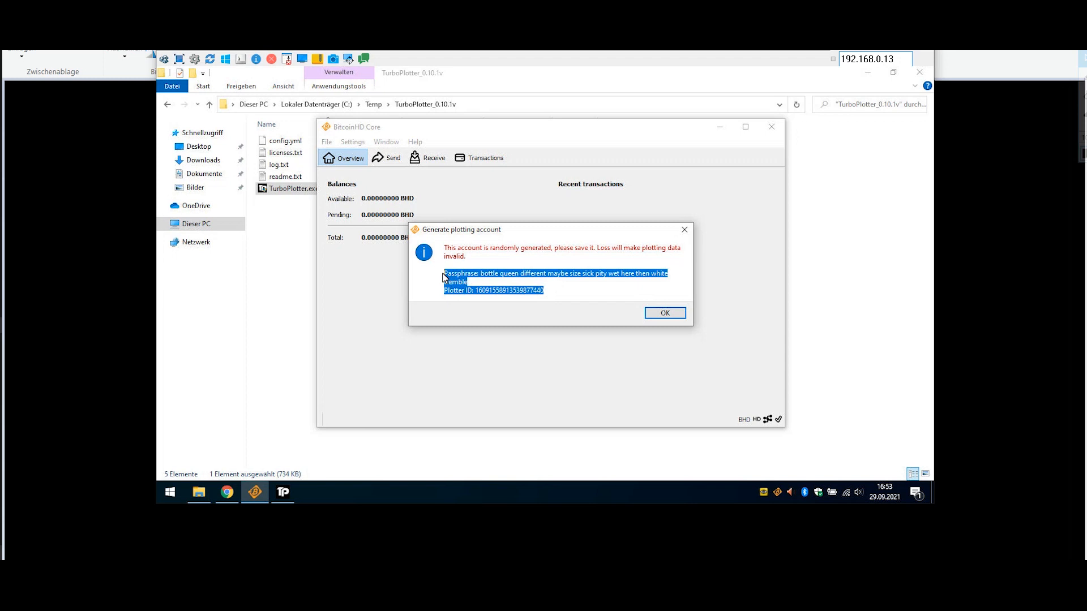
right_click(448, 277)
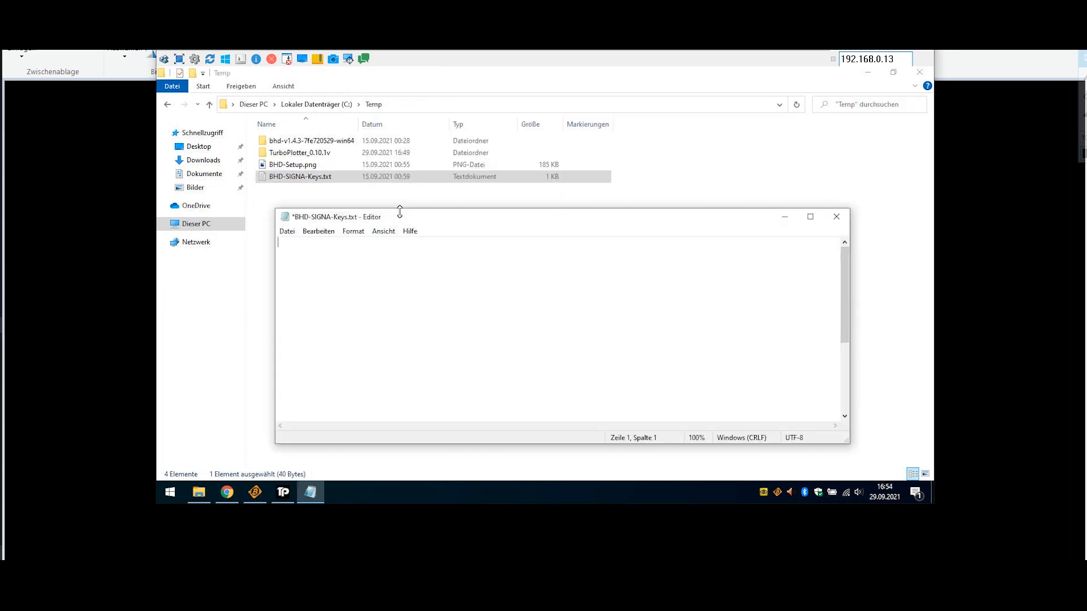
Paste the passphrase and plotter ID into BHD-SIGNA-Keys.txt under the heading "Bitcoin HD Wallet:" underlined with equals signs
key(ctrl+v)
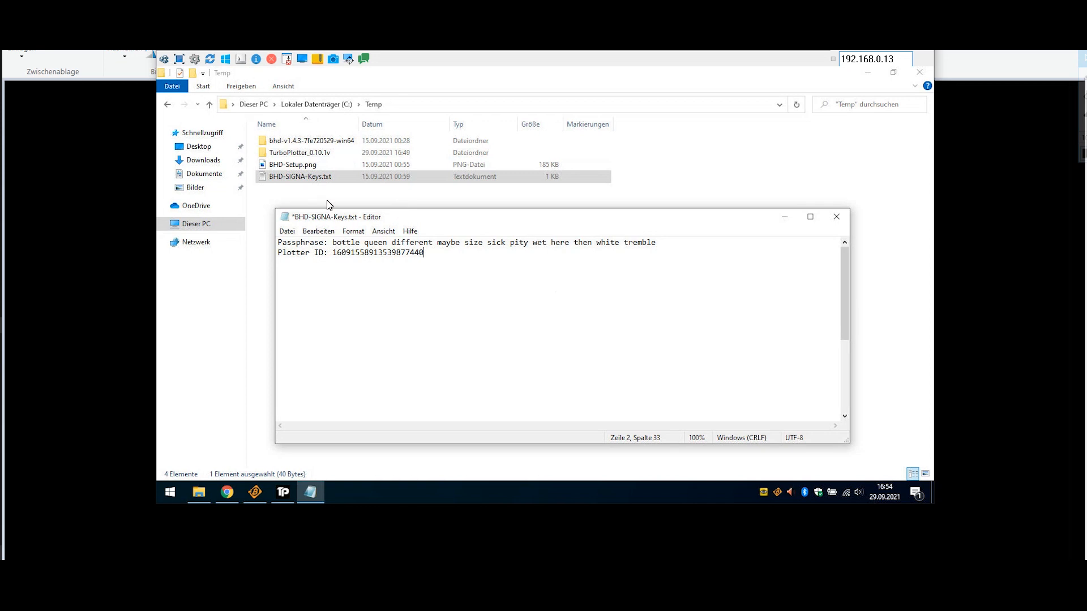
key(ctrl+Home)
text(Bit)
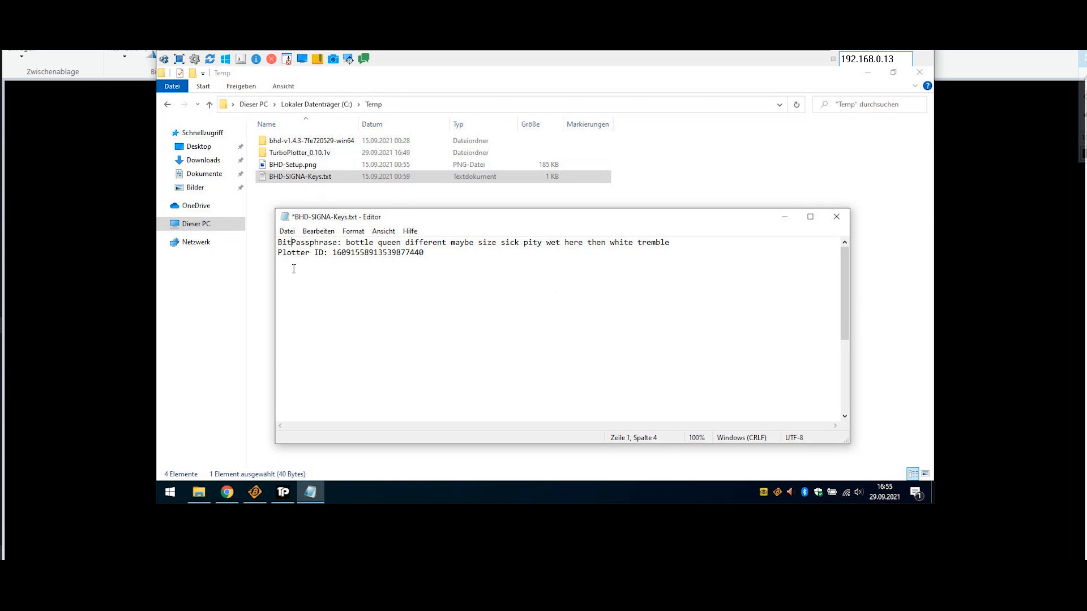
text(coin HD Wa)
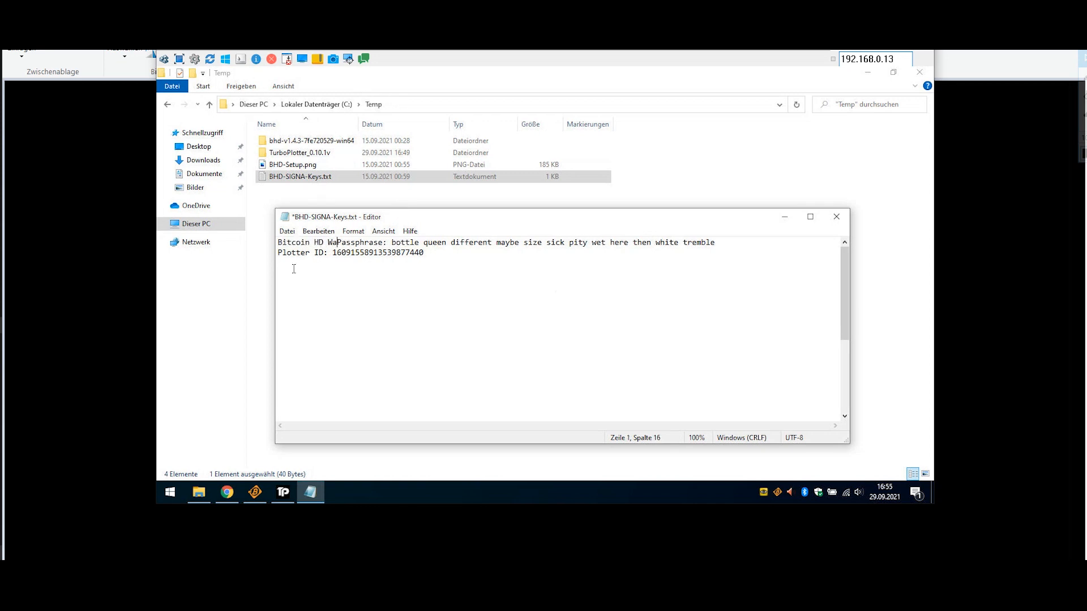
text(llet:)
key(Return)
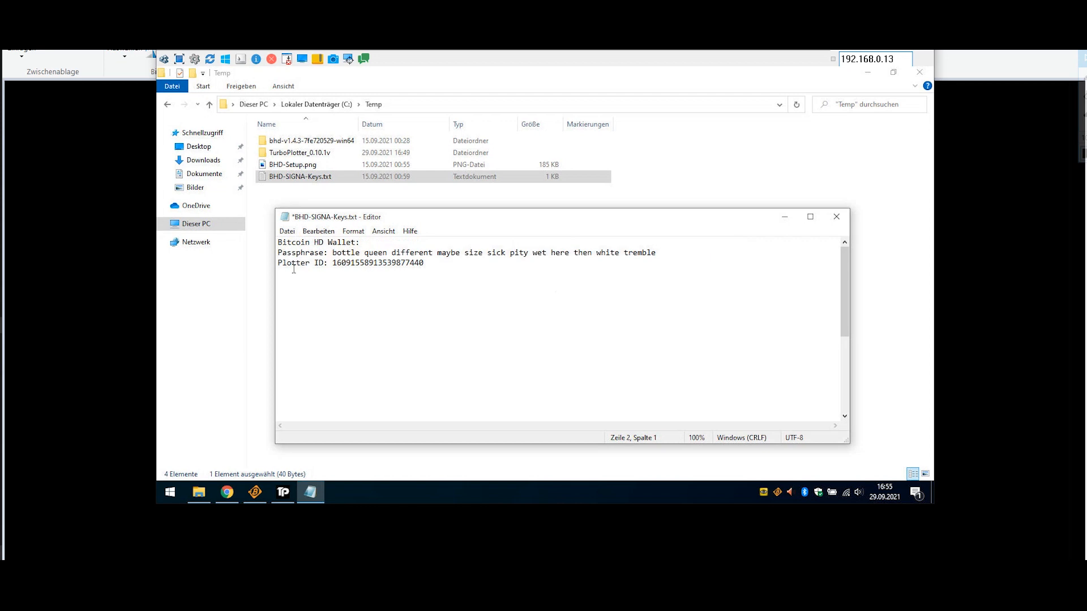
text(=========)
text(=========)
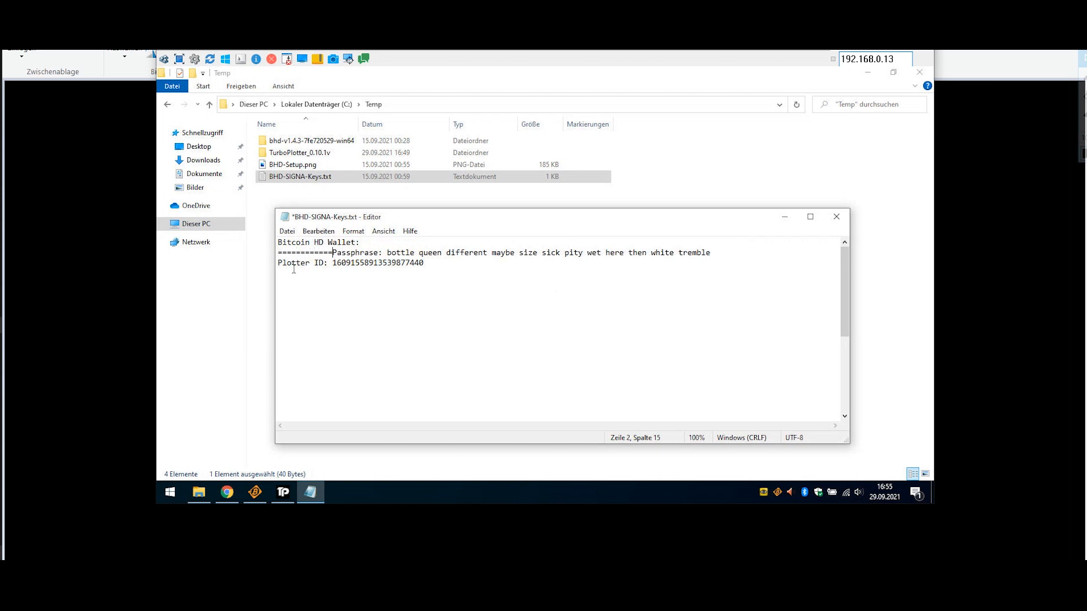
key(Return)
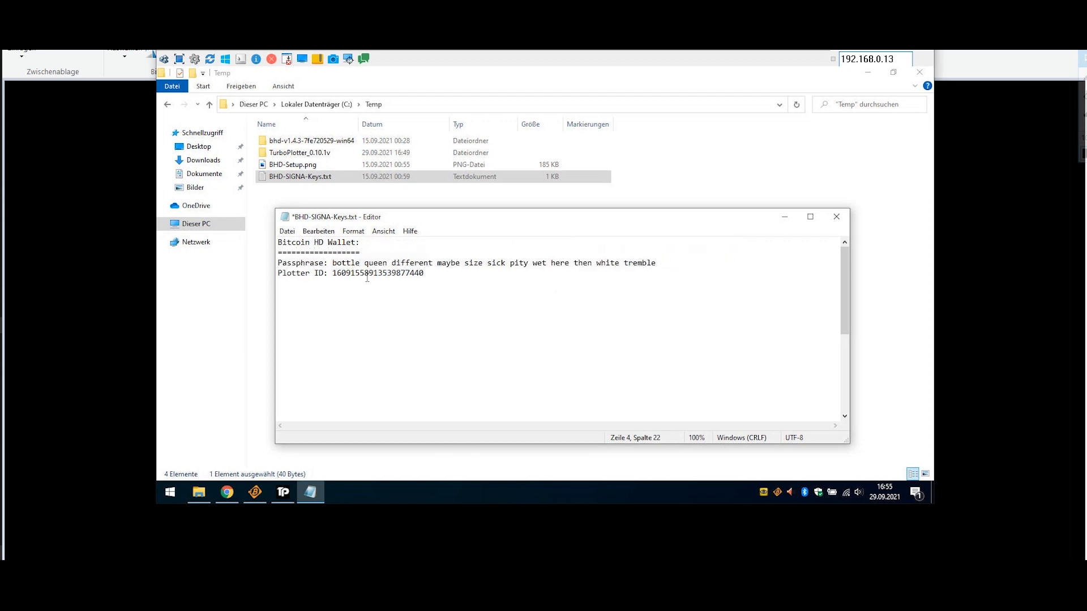
Copy the plotter ID from the keys file and submit it as the account ID in TurboPlotter
click(373, 286)
double_click(384, 274)
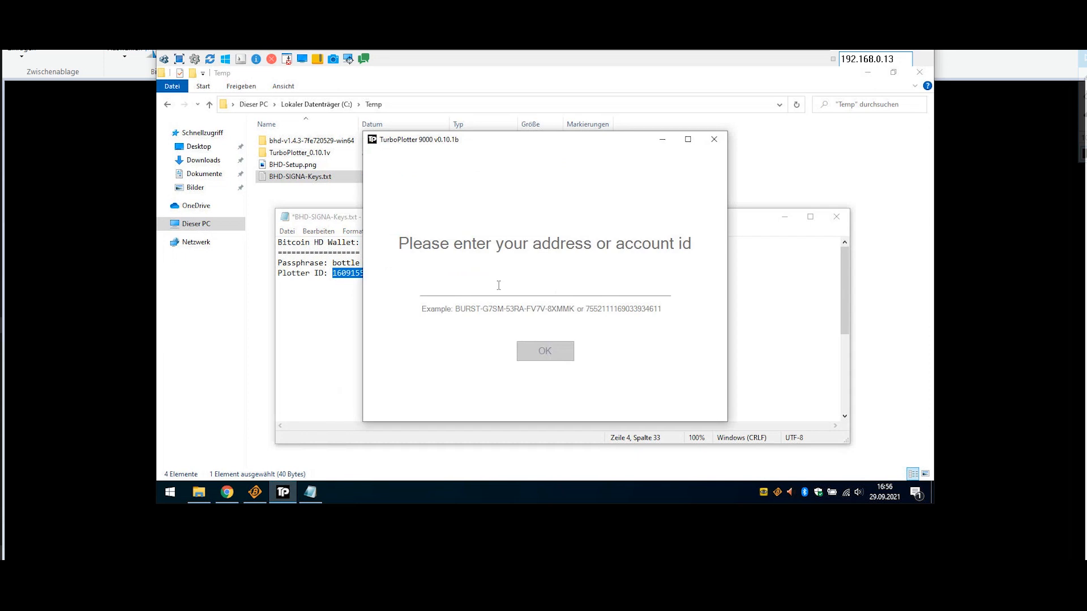
key(ctrl+v)
click(560, 357)
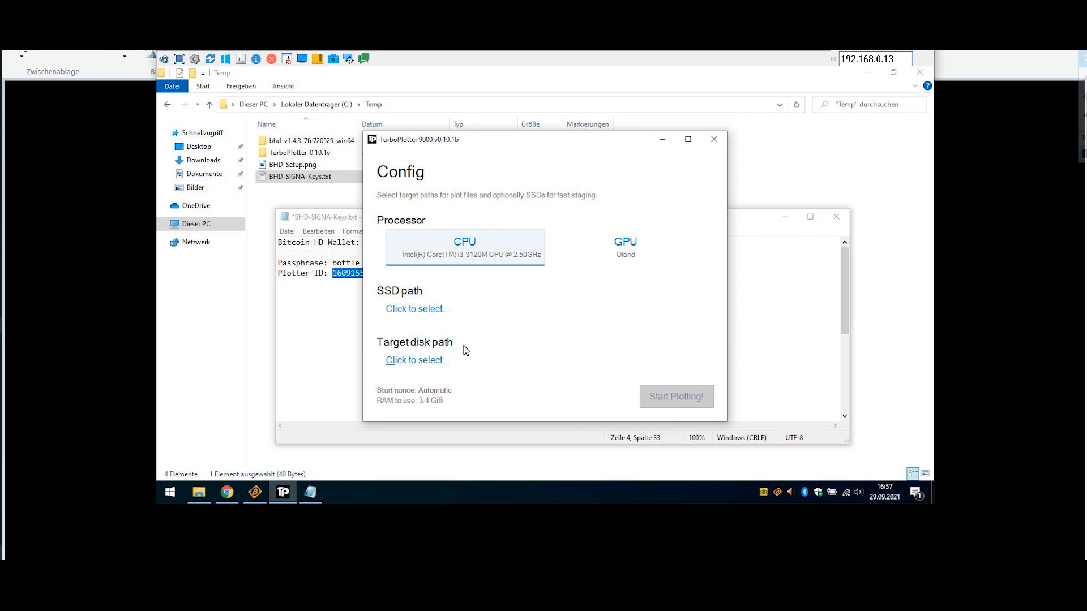
Create a folder named Plot-Files in C:\Temp and set it as TurboPlotter's target disk path
click(439, 361)
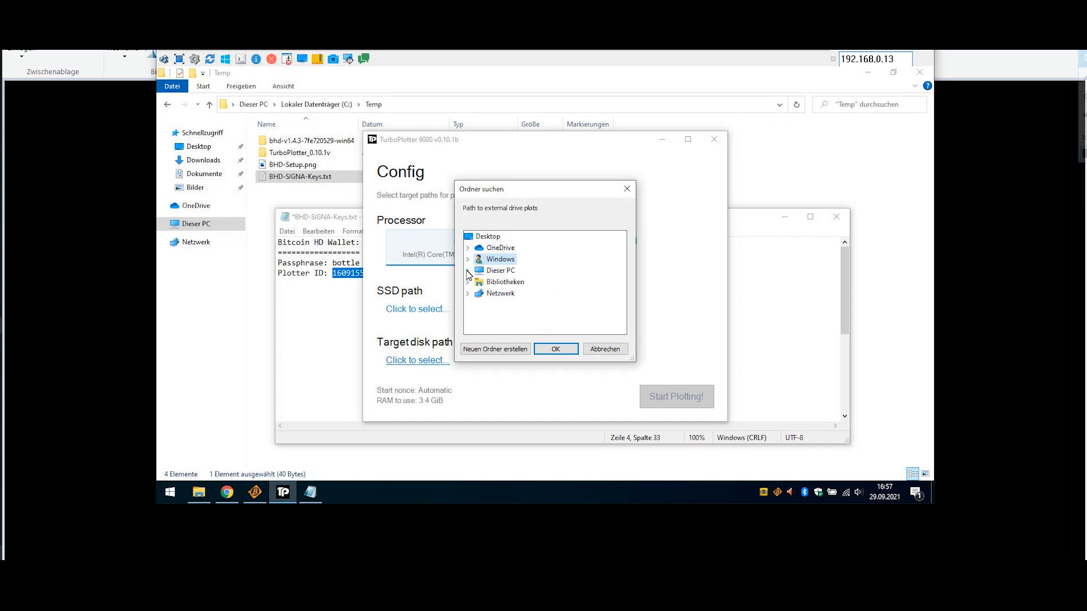
click(467, 271)
click(480, 332)
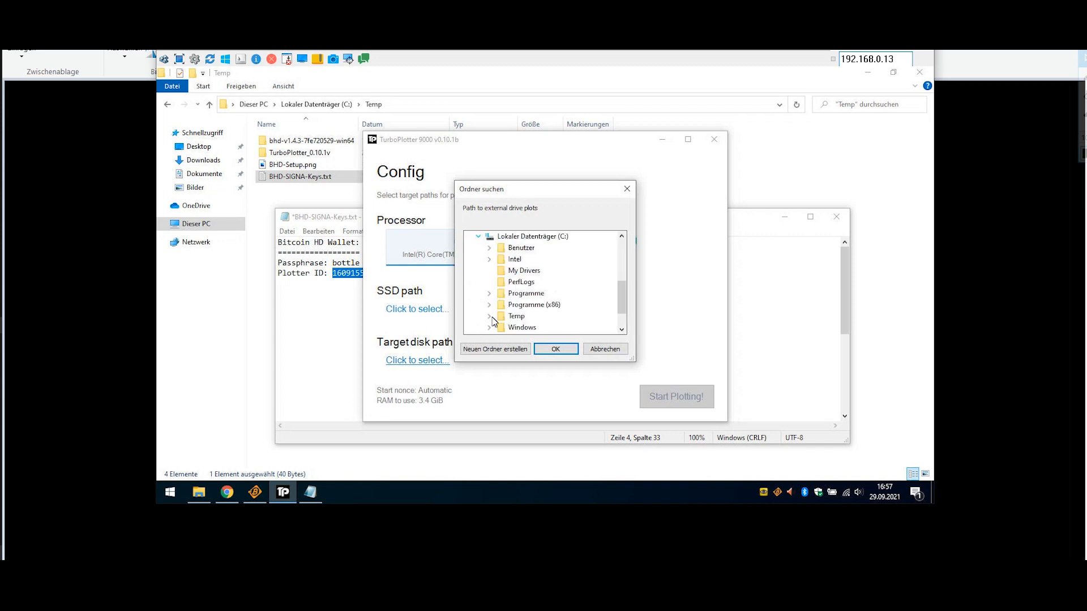
click(490, 316)
click(515, 304)
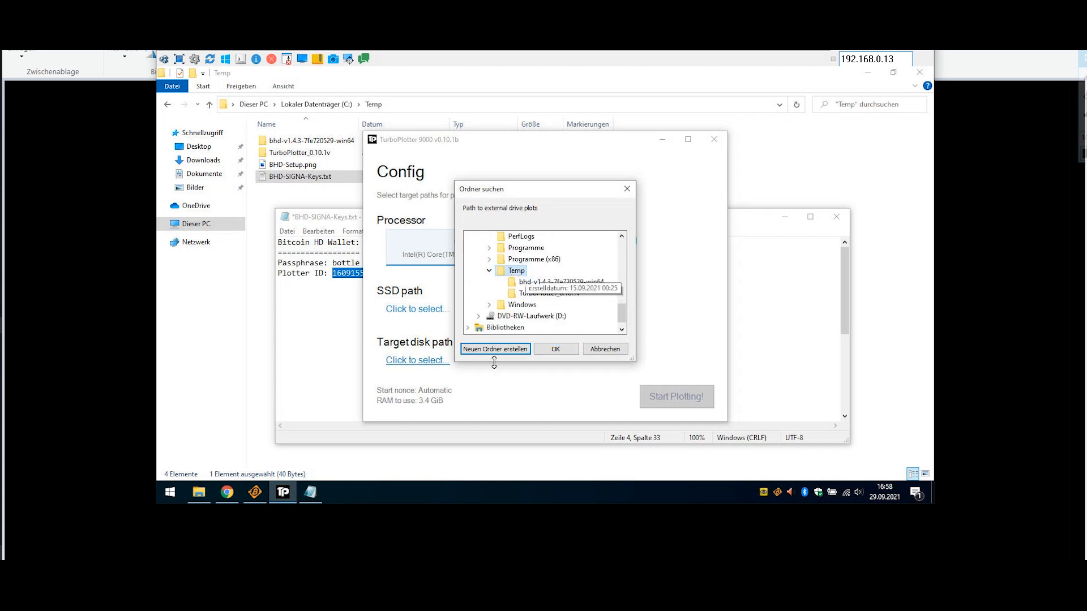
click(512, 351)
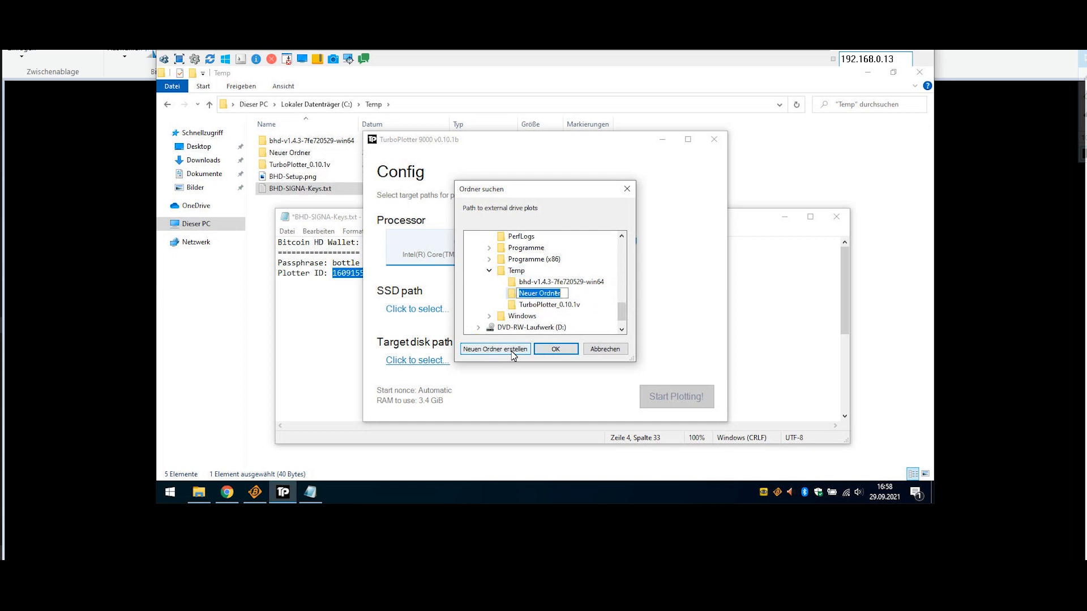
text(Plot-Files)
key(Return)
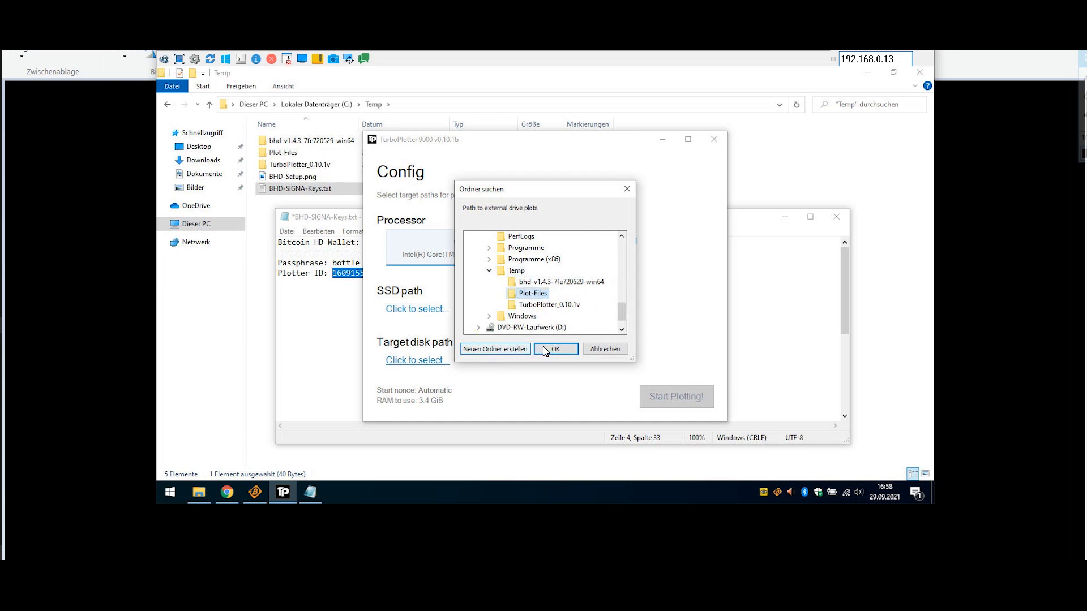
click(554, 349)
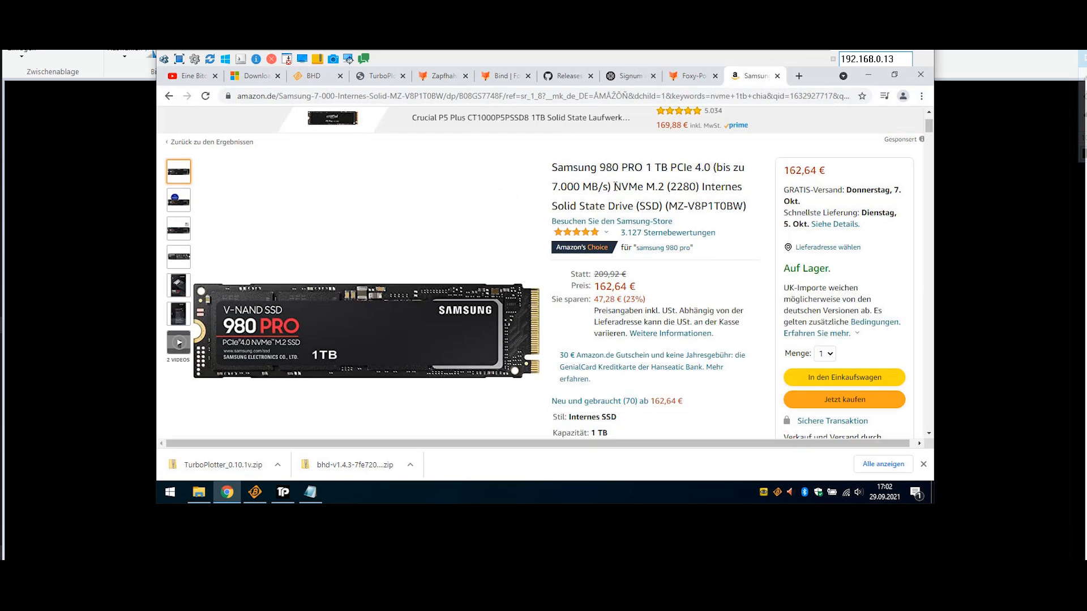
drag(635, 206, 663, 206)
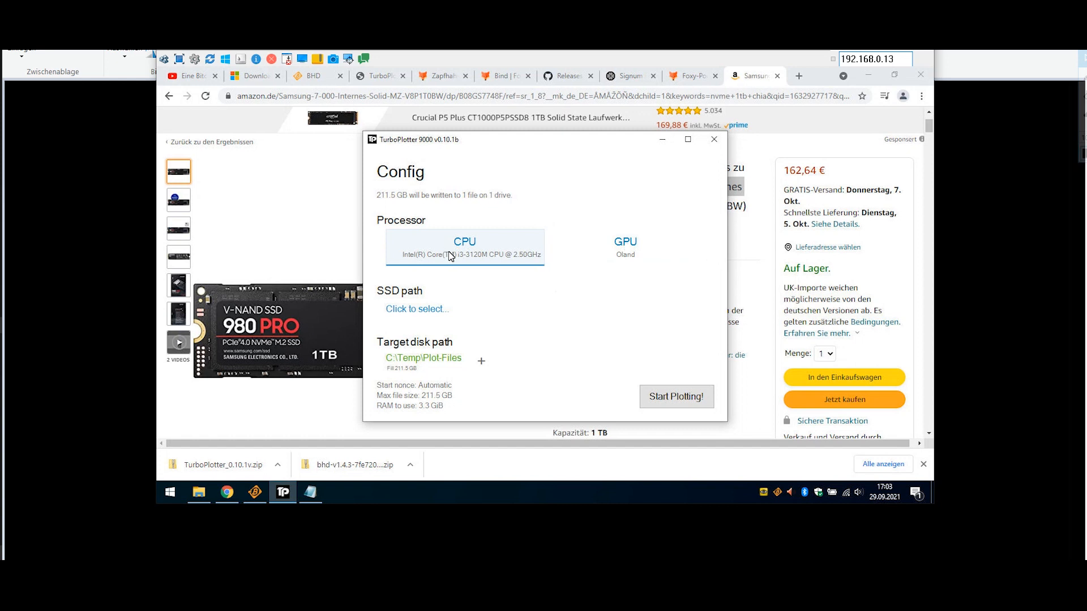
Set the maximum plot file size to 2 GB and the space to fill on the target drive to 2 GB
click(433, 395)
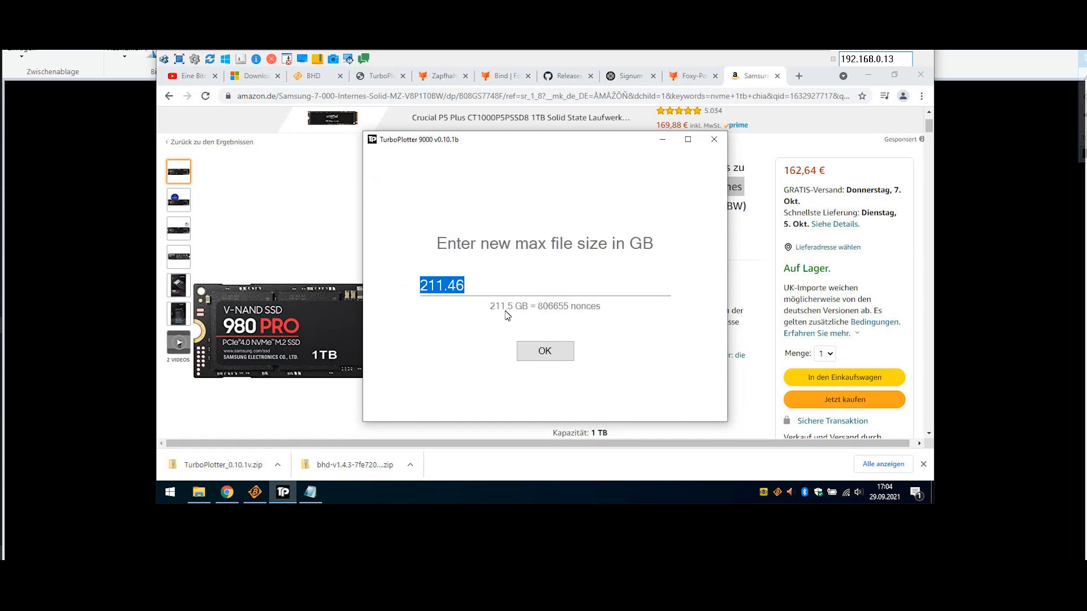
text(2)
click(571, 351)
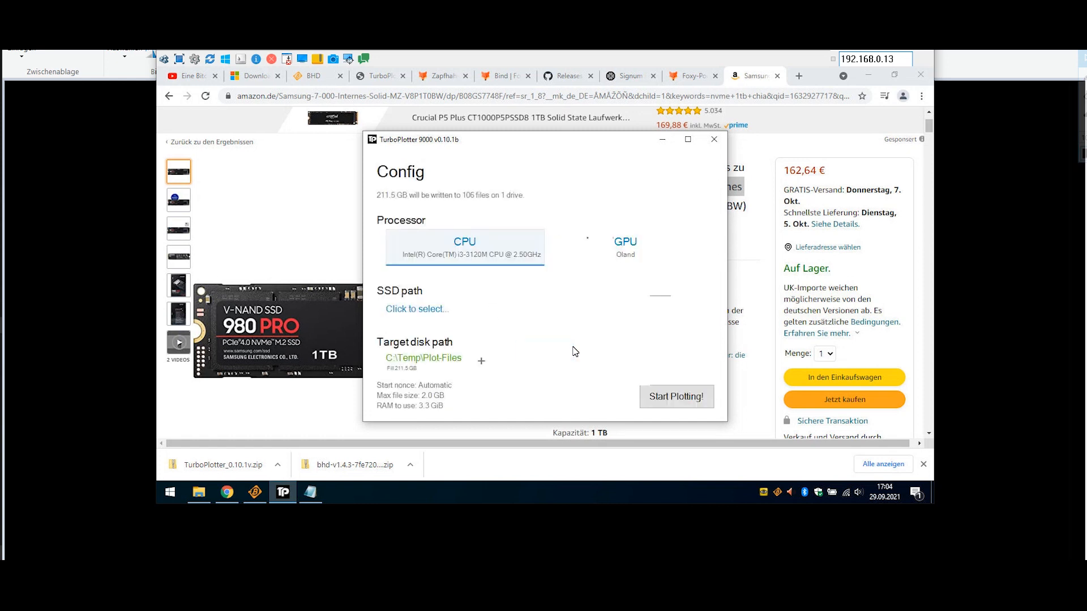
click(398, 370)
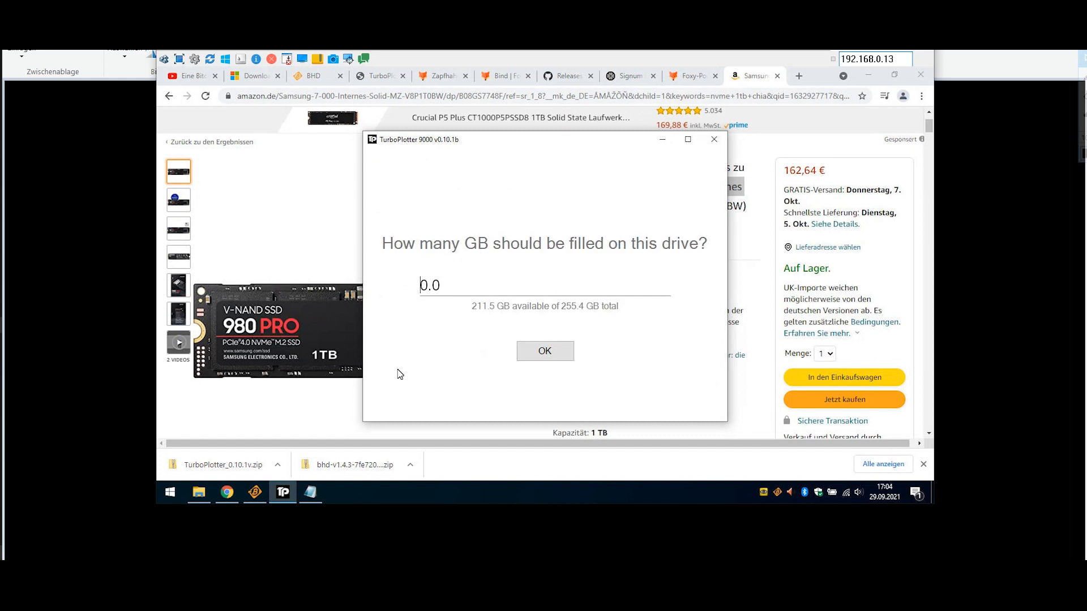
drag(417, 284, 517, 280)
text(2)
click(558, 362)
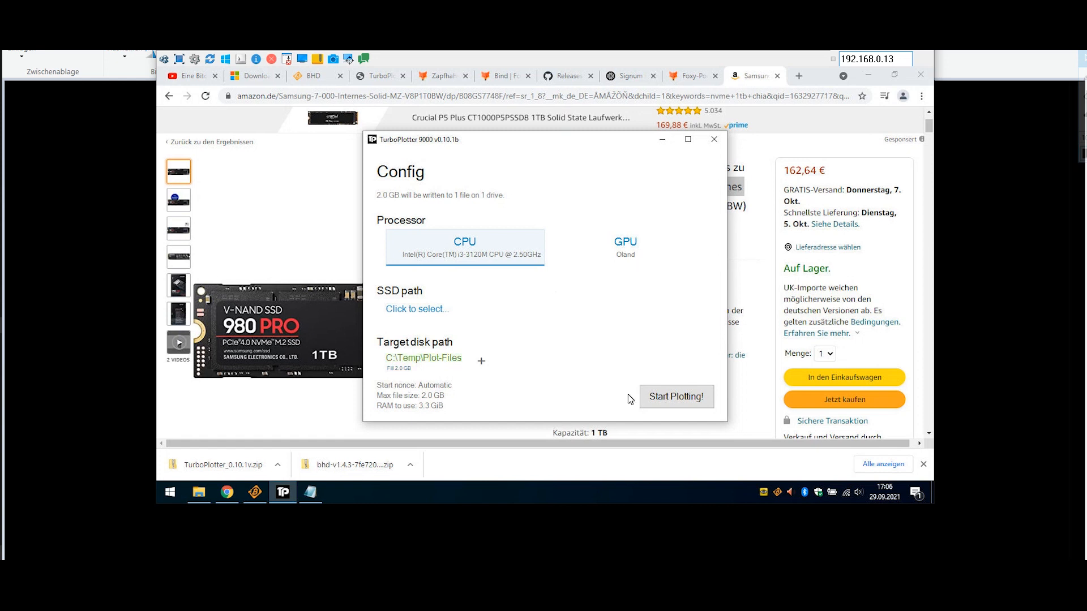
Plot the file with the CPU, acknowledge its completion and close TurboPlotter
click(654, 396)
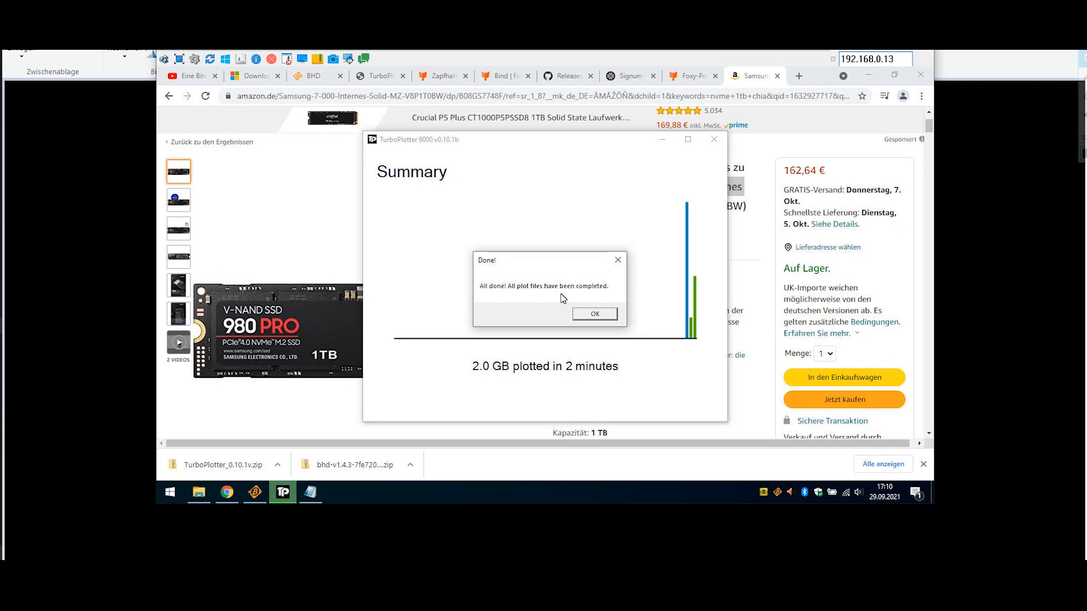
click(594, 313)
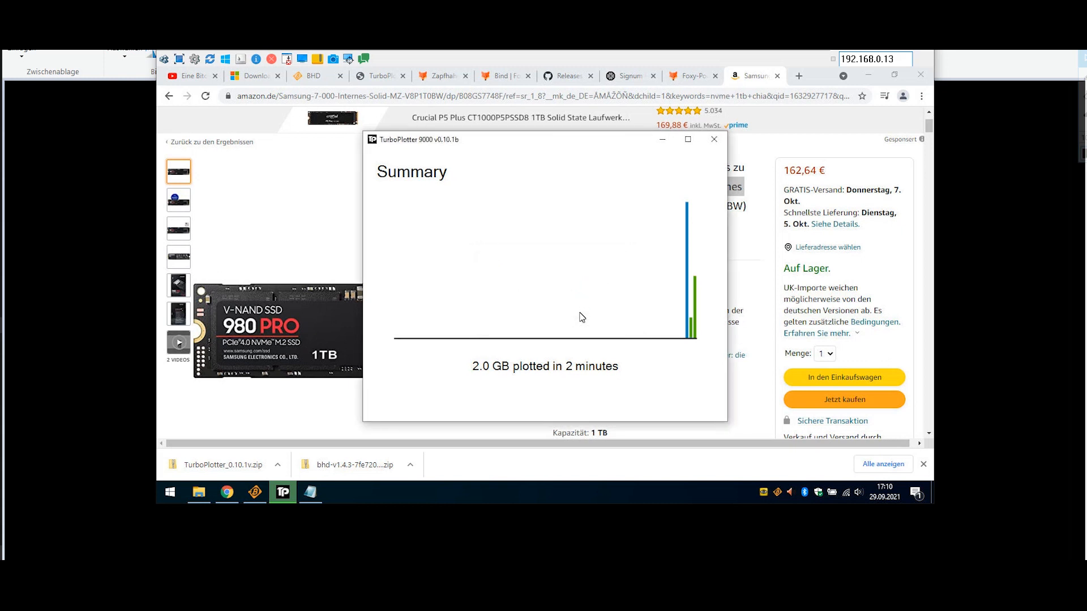
click(708, 146)
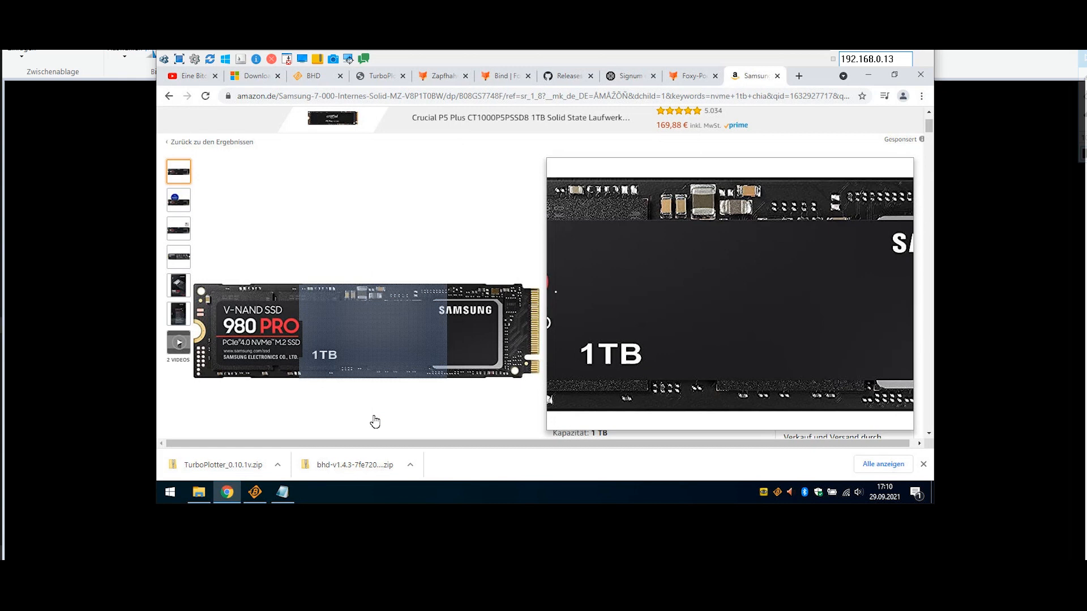
Switch to BitcoinHD Core, dismiss the plotting account dialog and copy the wallet's receiving address
click(255, 492)
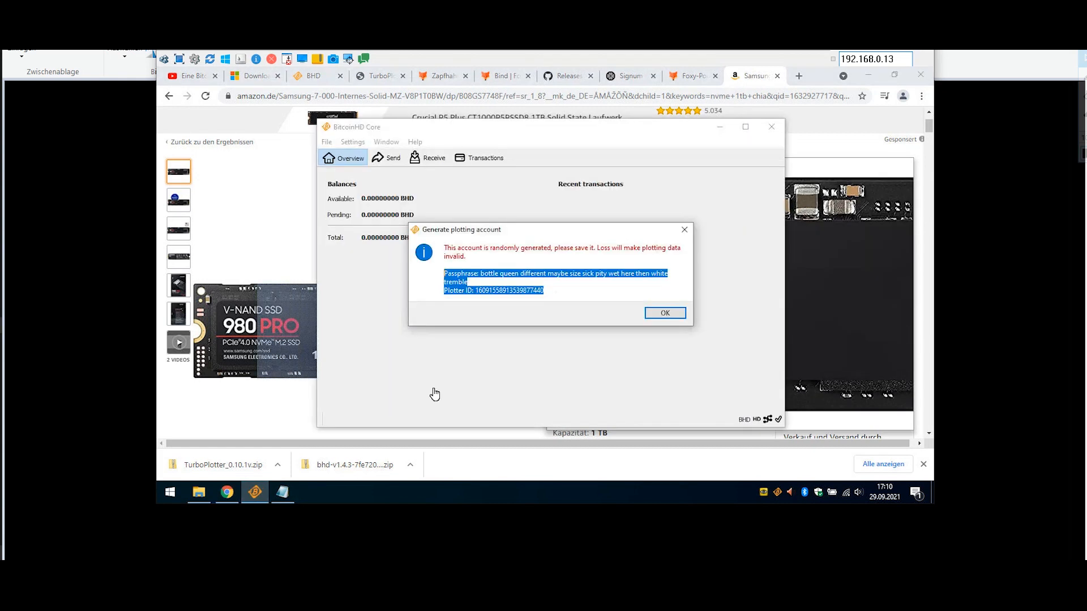
click(661, 313)
click(382, 142)
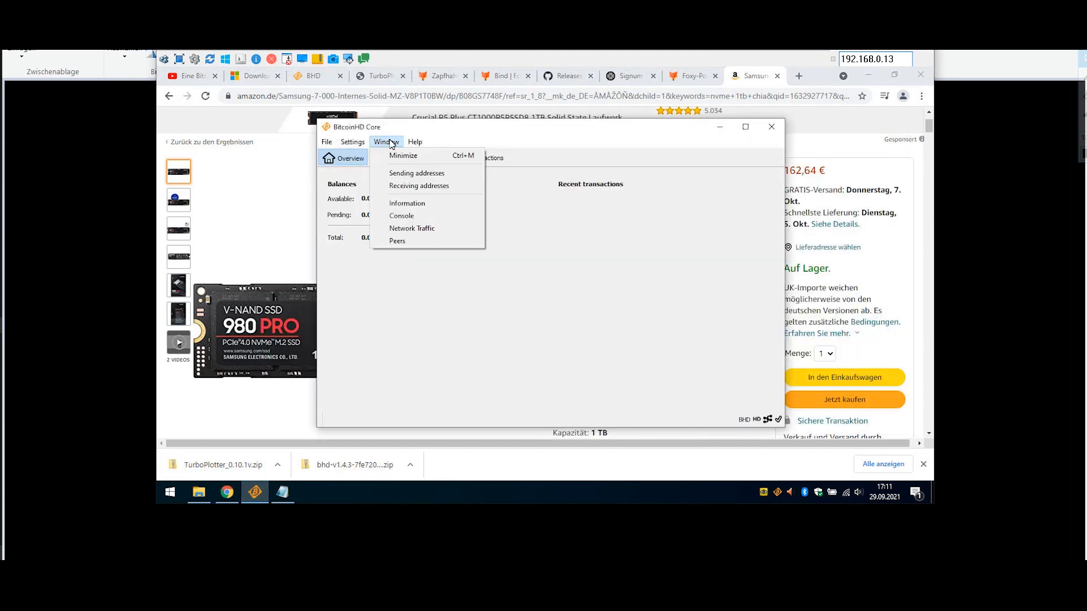
click(451, 187)
click(630, 229)
right_click(631, 229)
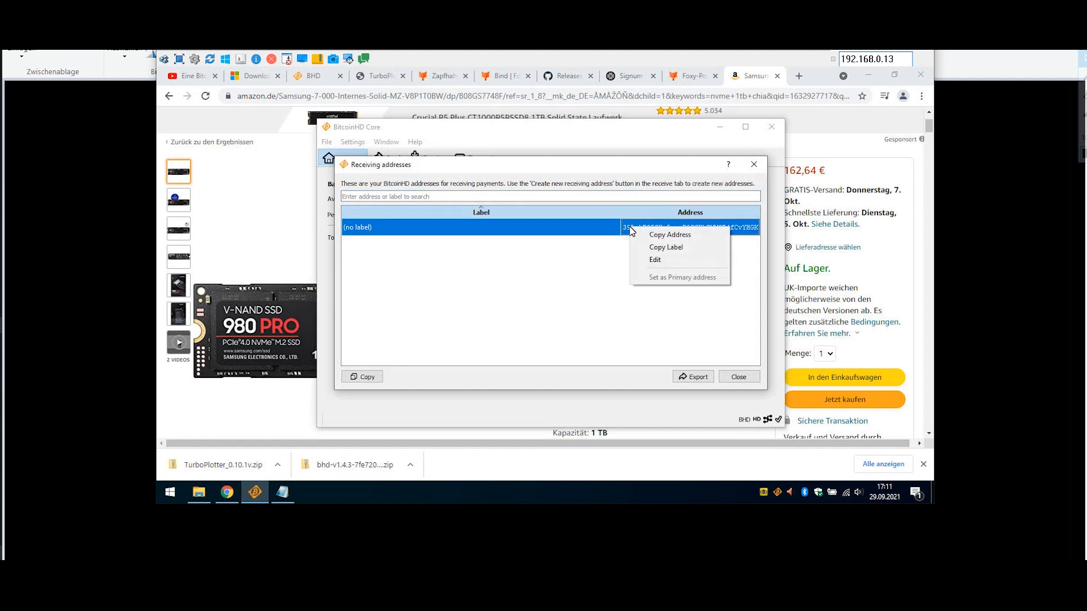
click(648, 237)
Switch to the keys text file and add a "Wallet-Adress:" line containing the copied receiving address
key(alt+Tab)
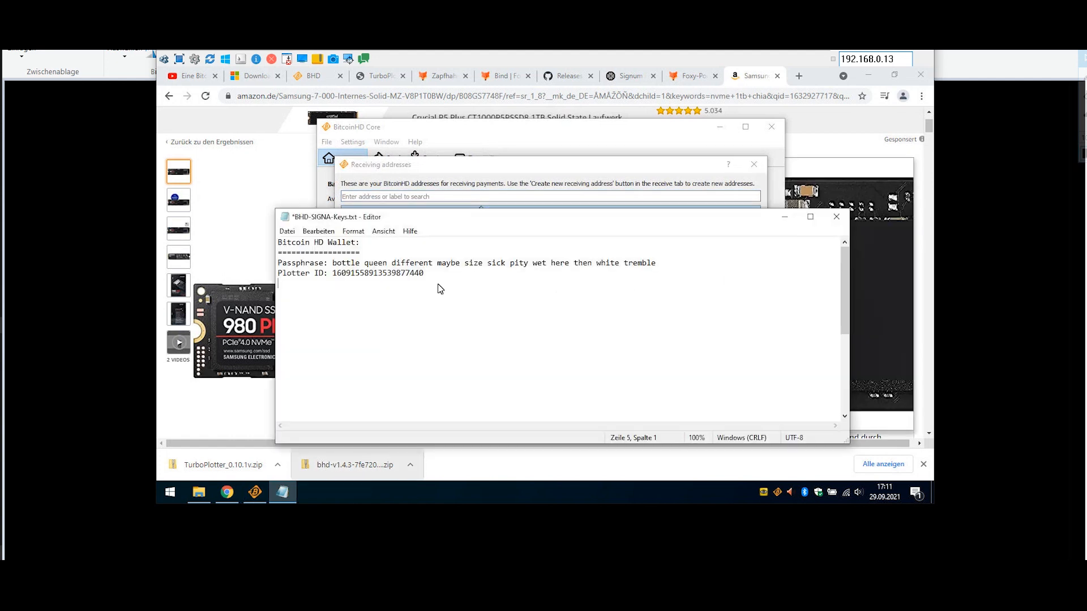
text(Wallet-Adress:)
key(ctrl+v)
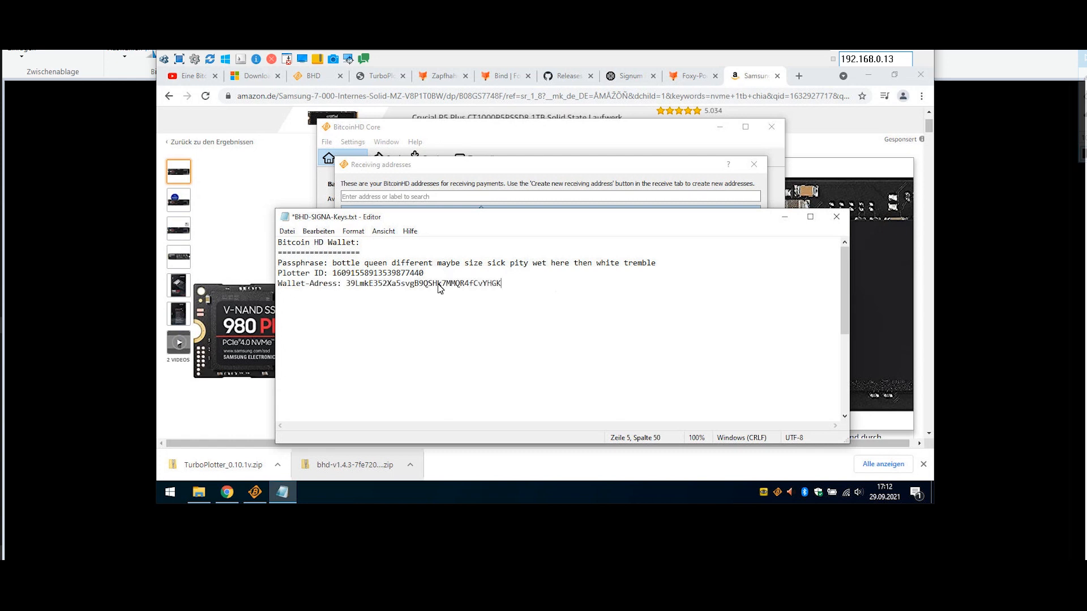
Copy only the passphrase words from the Passphrase line of the keys file
click(334, 263)
shift+click(665, 262)
right_click(666, 262)
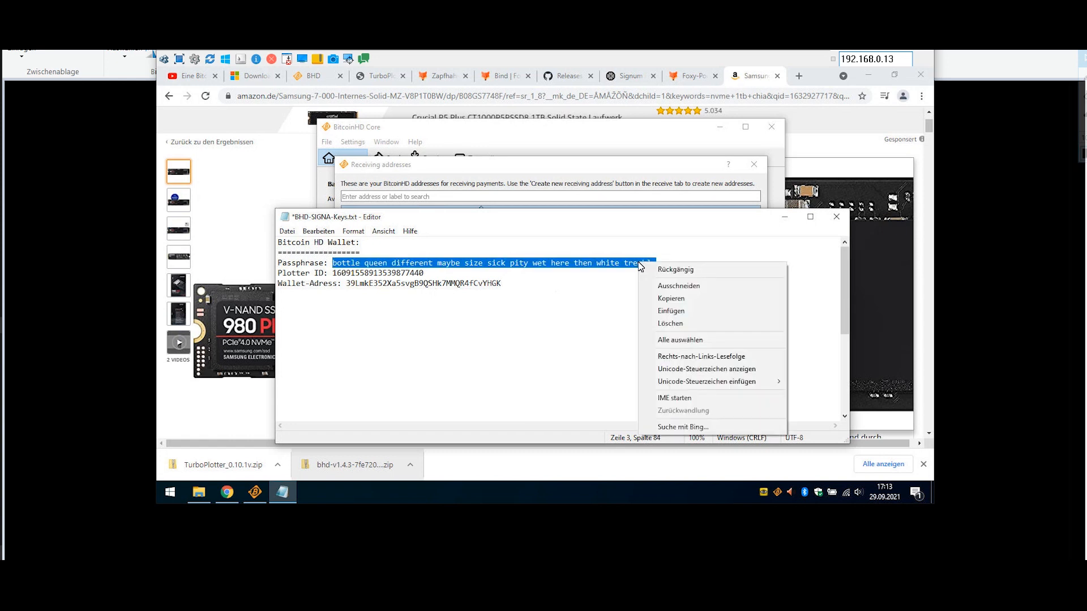
click(676, 295)
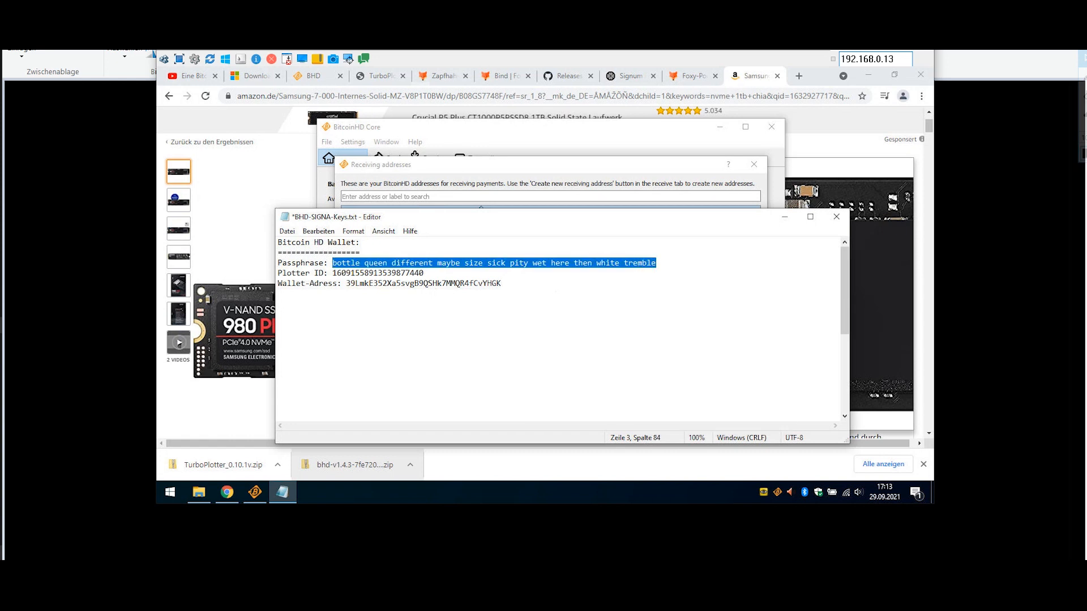
Switch to the Signum page in the browser and log in as a returning user with the copied passphrase, remembering it during the session
click(622, 76)
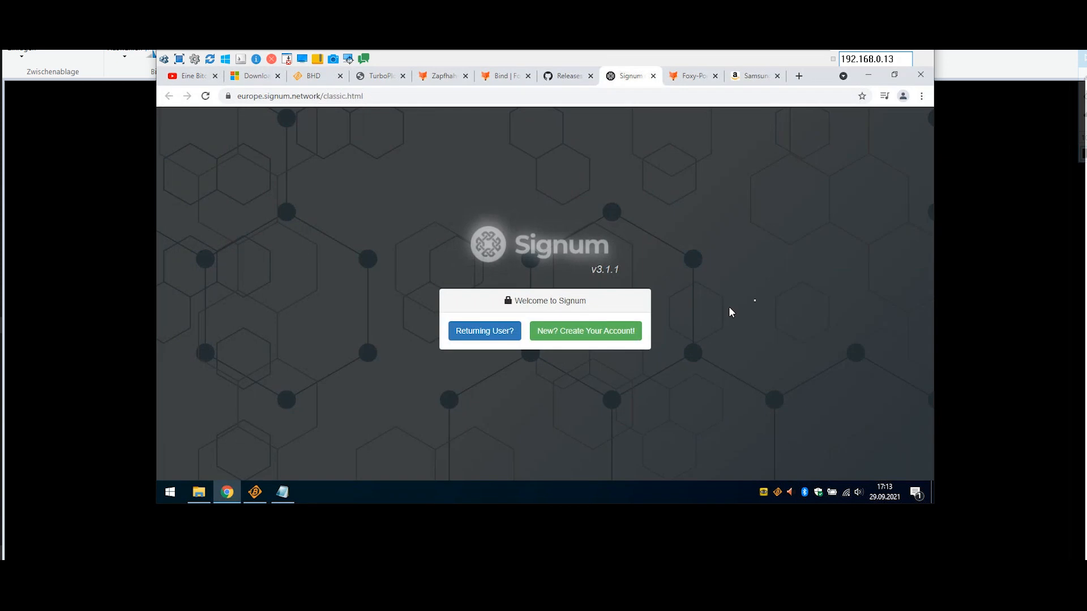
click(477, 339)
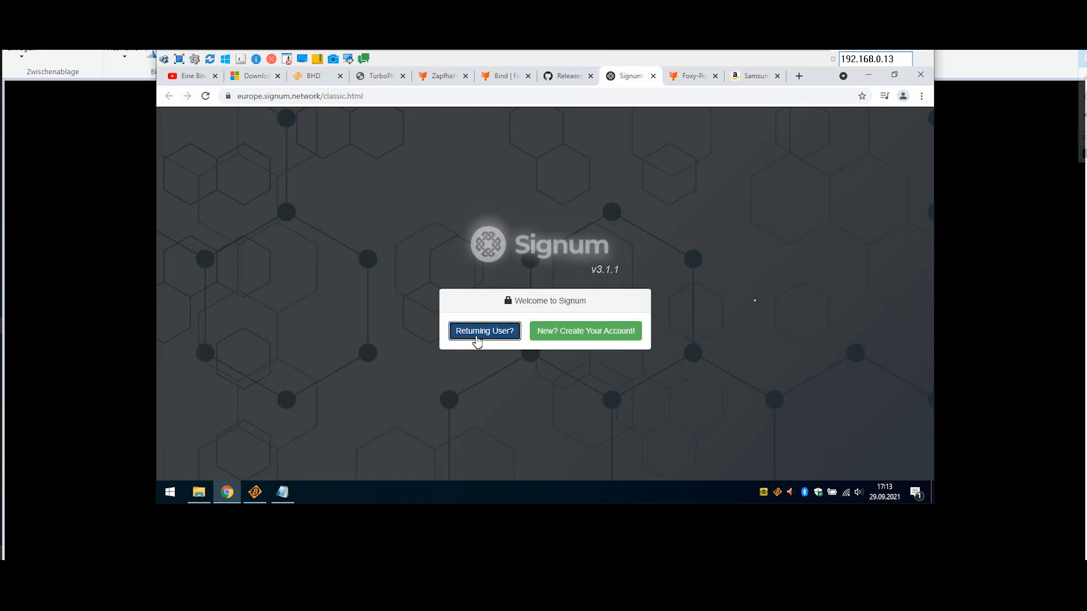
right_click(485, 307)
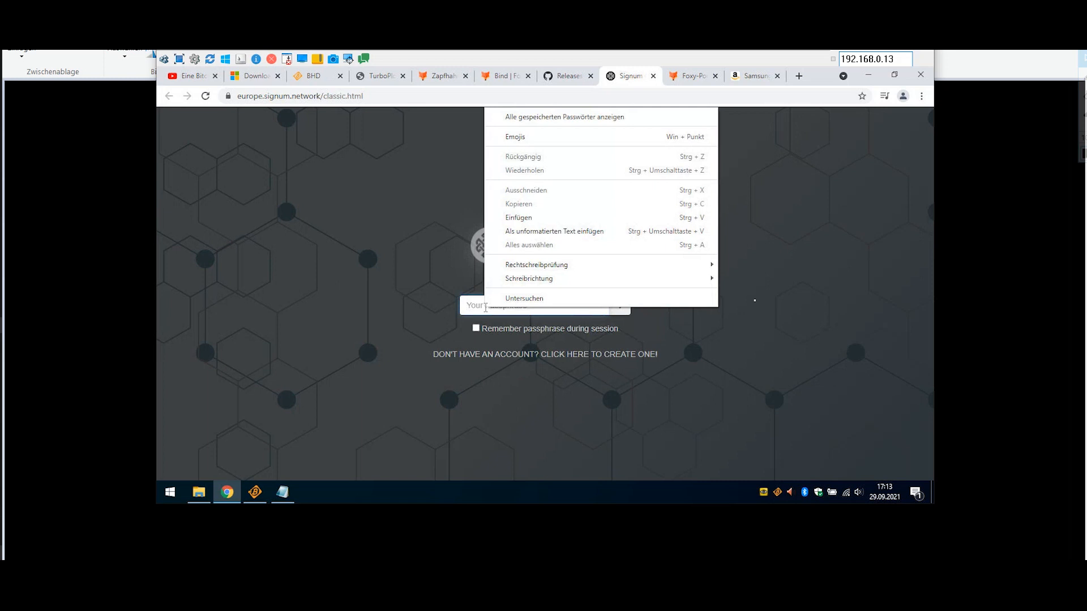
click(518, 217)
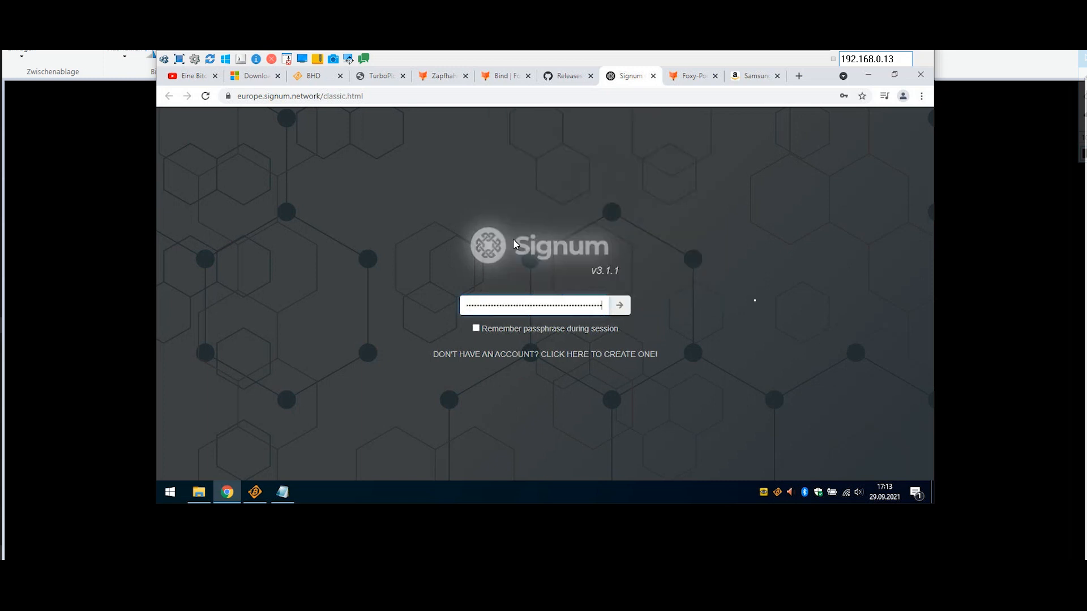
click(475, 329)
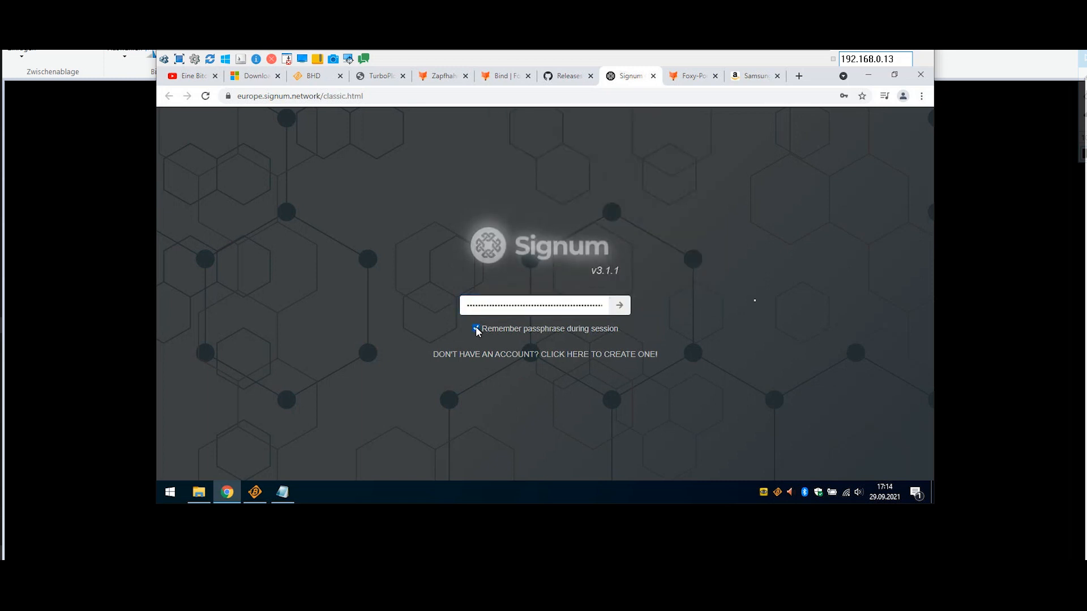
click(620, 309)
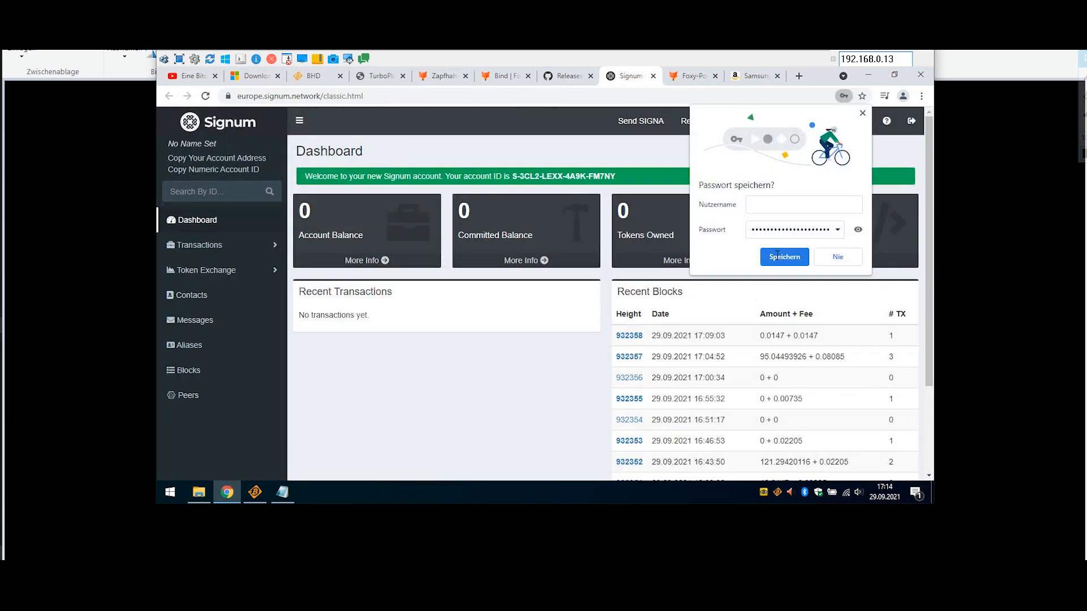
Save the wallet password in the browser and copy the account ID text from the Signum welcome banner
click(777, 256)
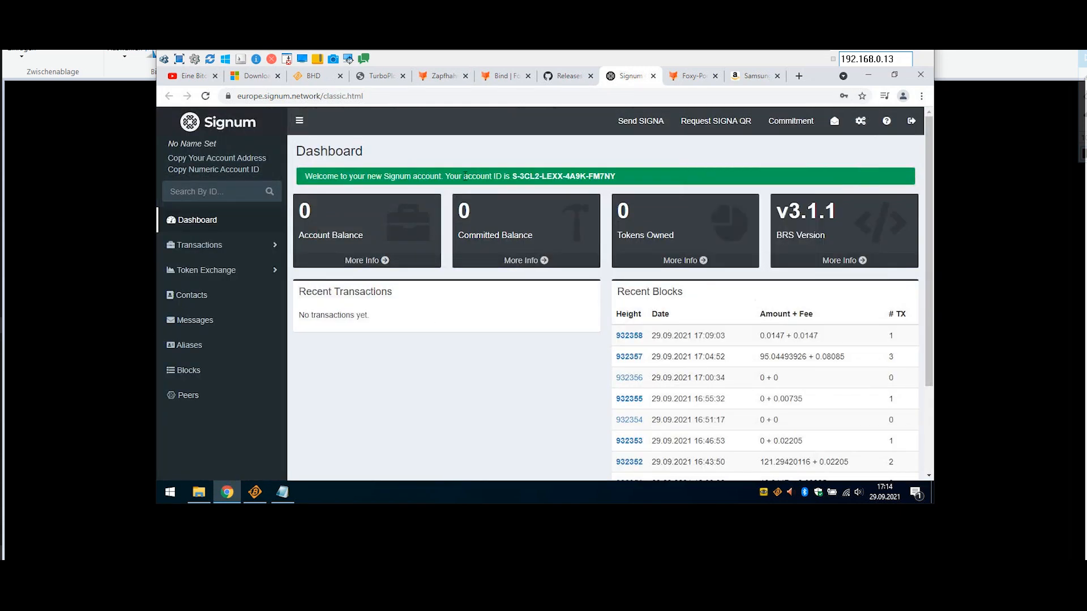
drag(605, 178, 621, 177)
right_click(613, 177)
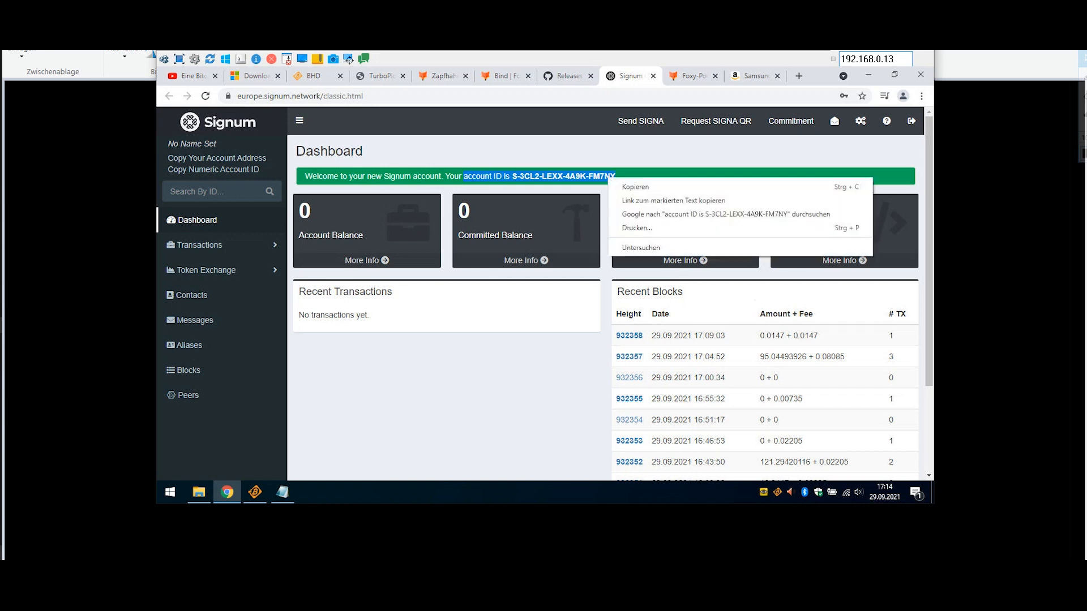
click(633, 185)
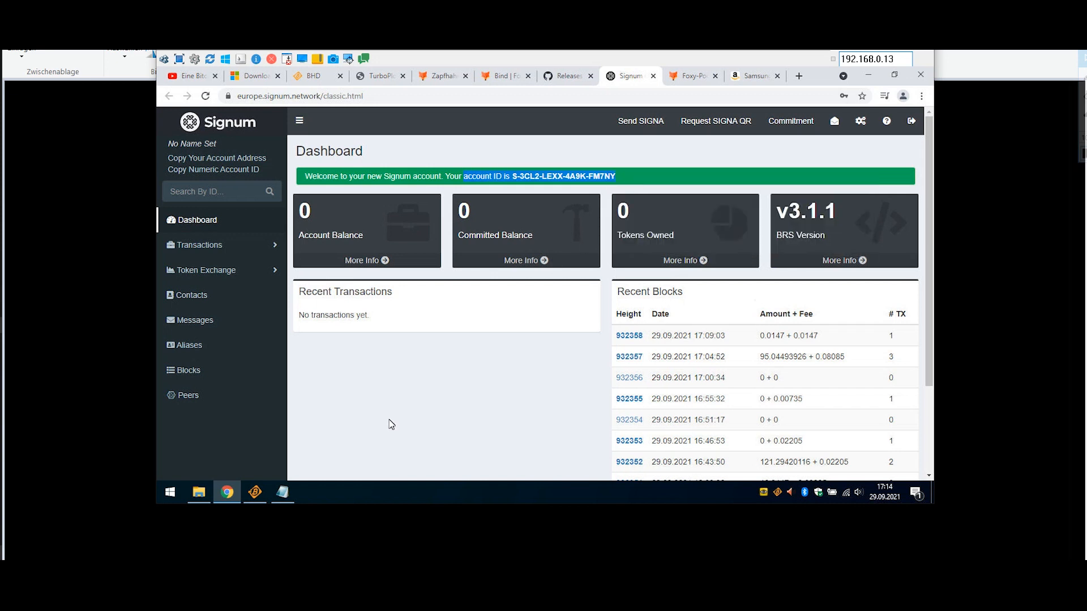
Switch to the keys text file and add a "Signum/ SIGNA:" heading with the copied account ID below it, labelled "Account ID:"
click(276, 498)
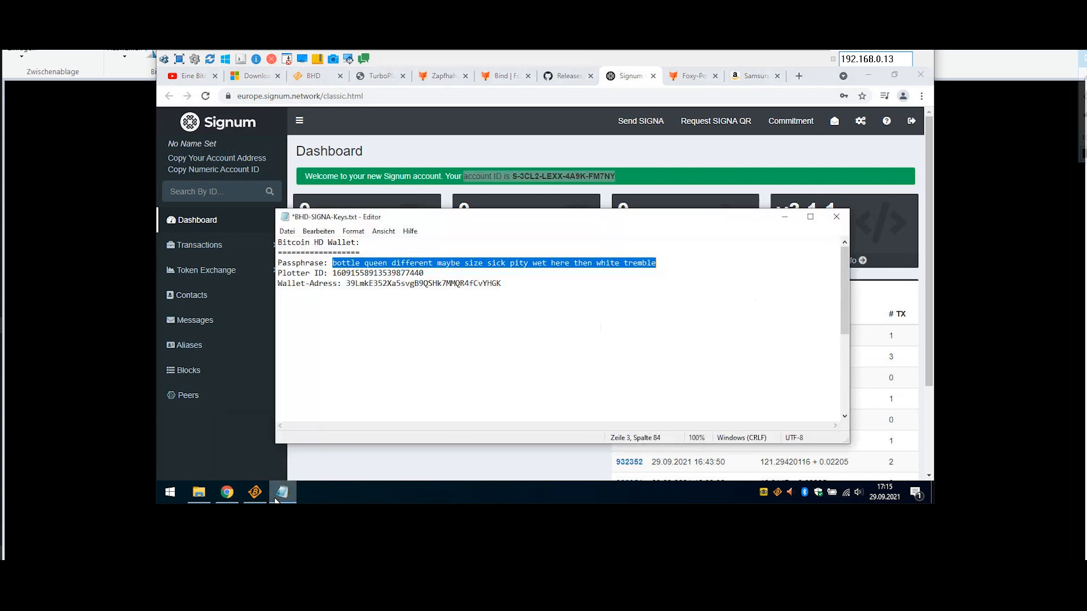
click(527, 339)
key(Return)
key(Return)
text(Signum)
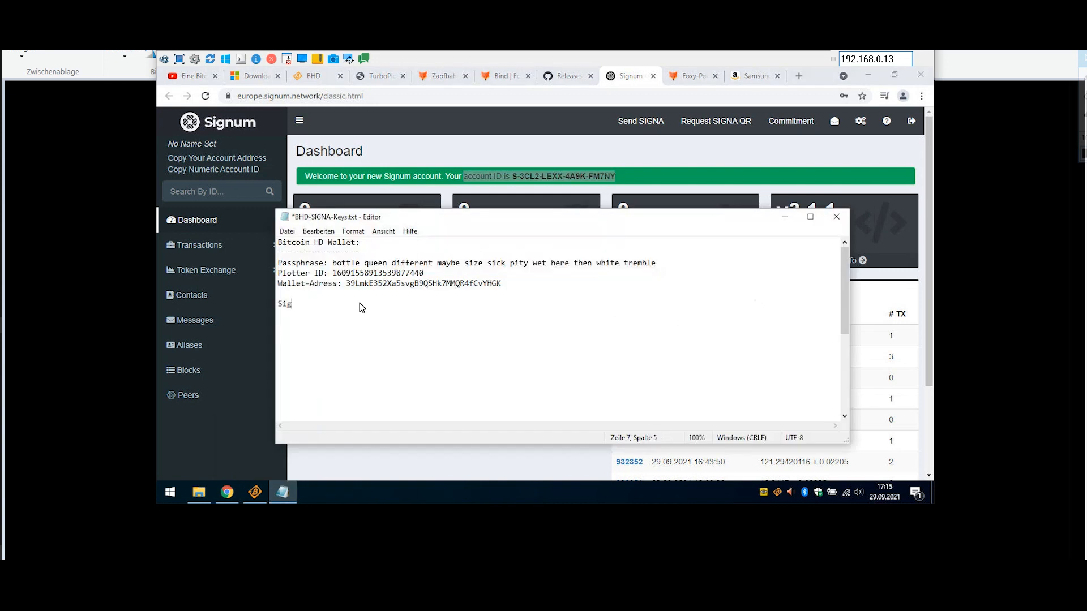
text(/ SIGNA:)
key(Return)
key(ctrl+v)
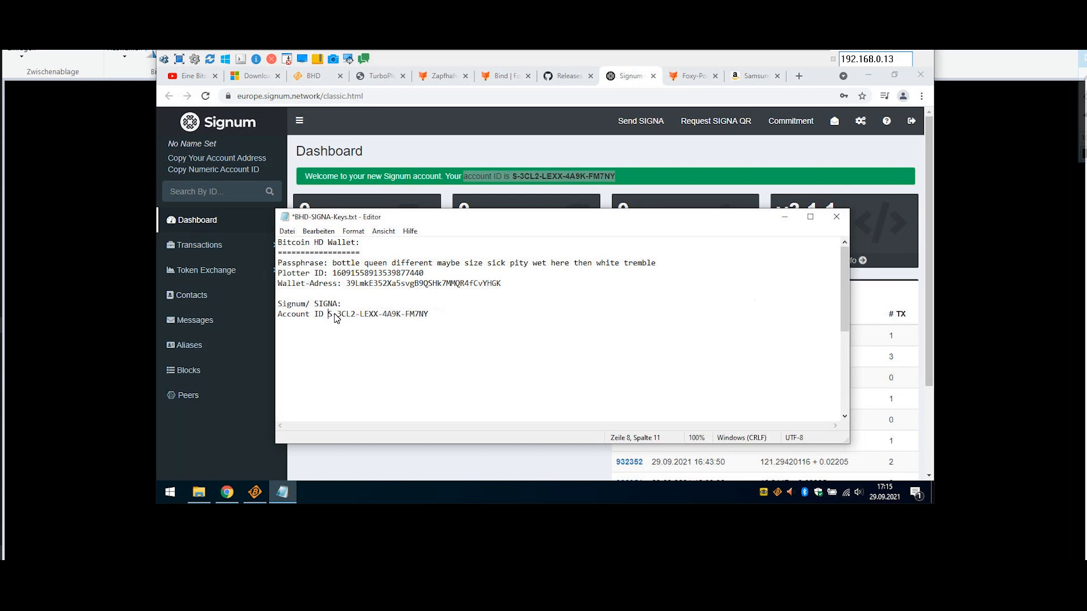
key(BackSpace)
text(:)
Underline the "Signum/ SIGNA:" heading with a row of equals signs and insert an extra blank line above it
click(380, 307)
key(Return)
text(========)
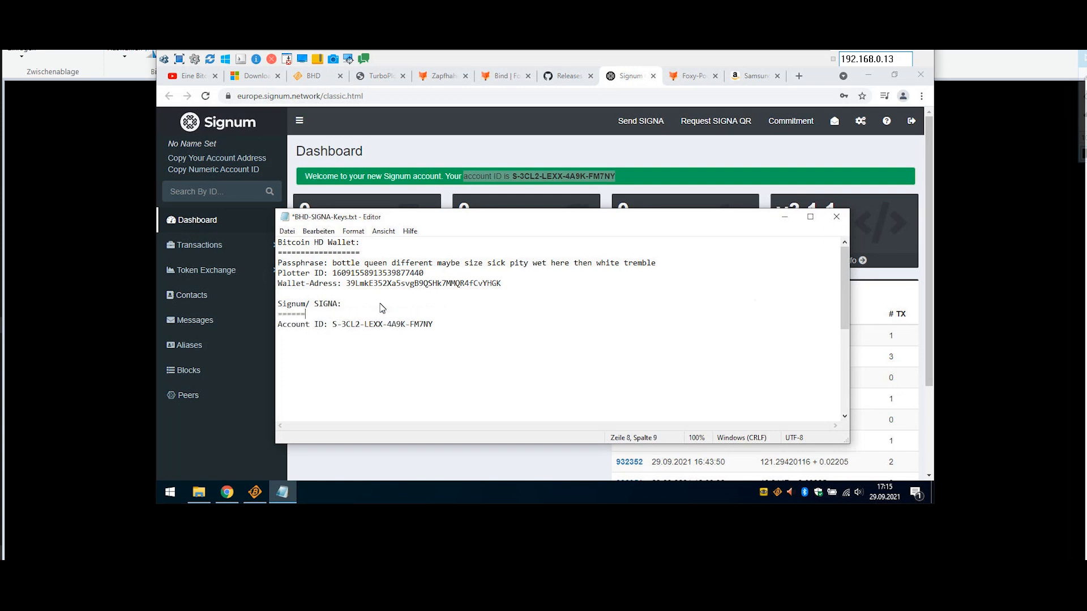
text(======)
key(Return)
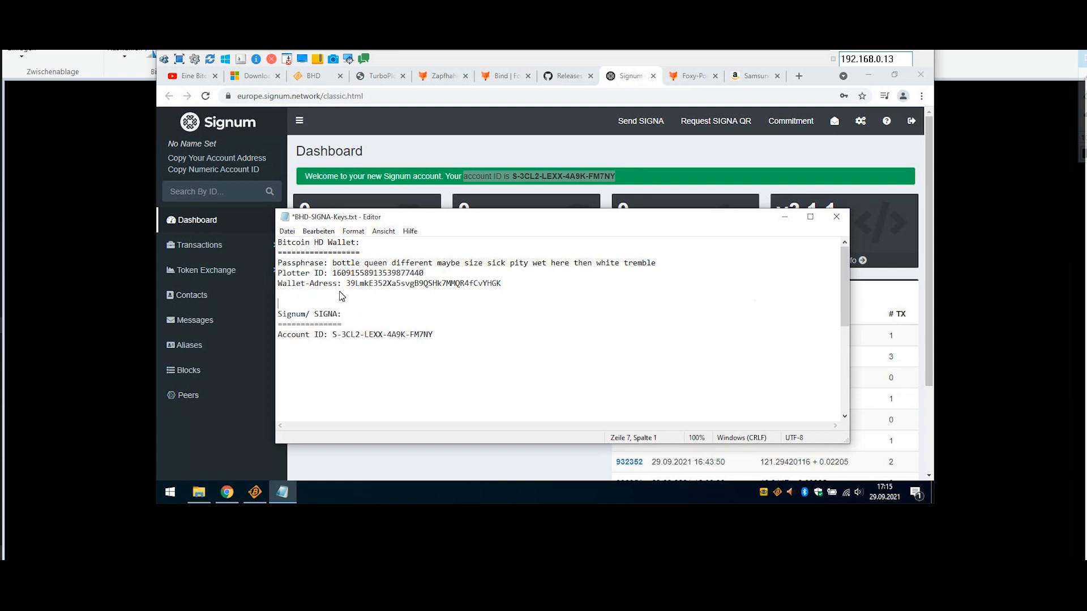
Copy the account address from the Signum wallet in the browser and add it to the keys file labelled "Account Adress:"
click(396, 159)
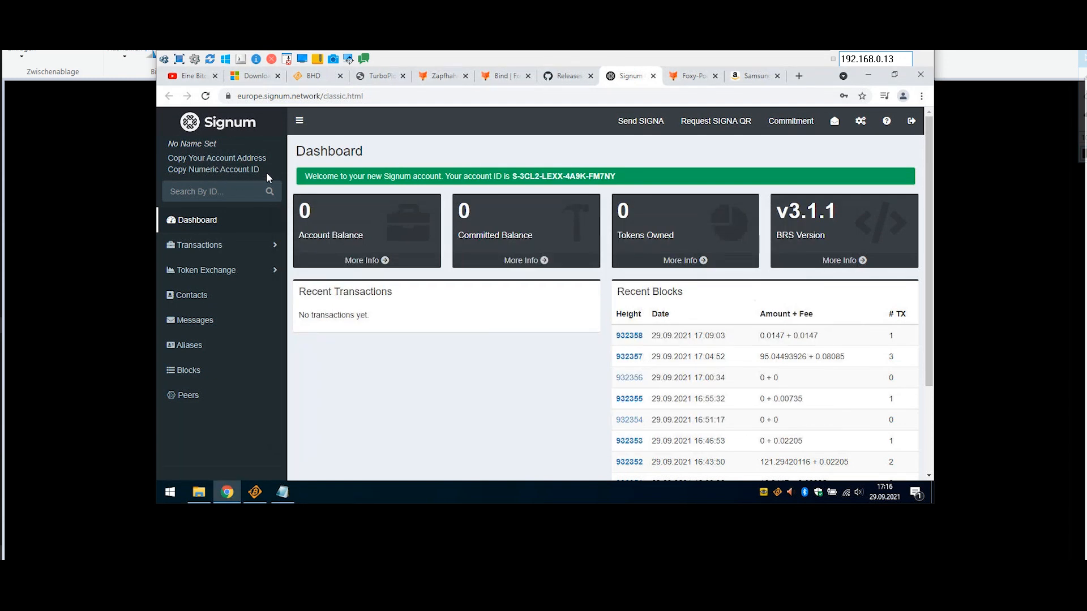
click(247, 159)
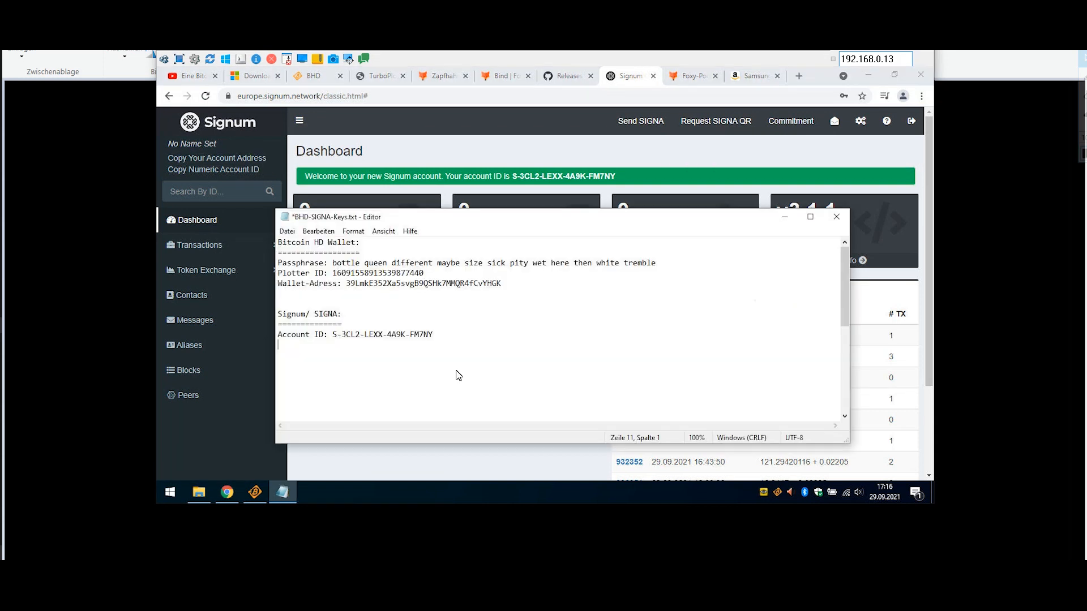
key(ctrl+v)
key(Home)
text(Account Adre)
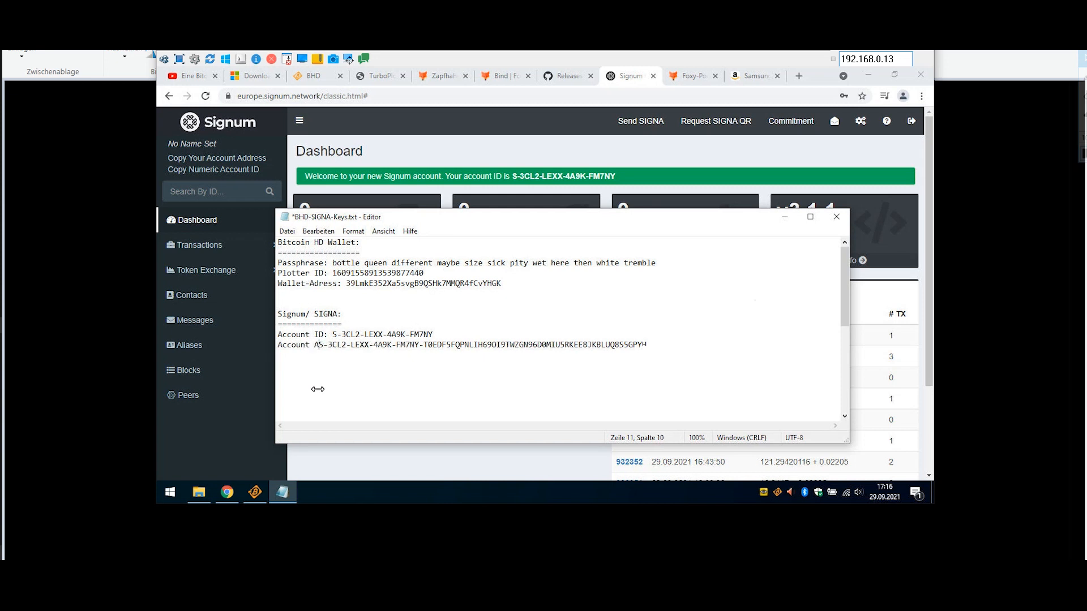
text(ss:)
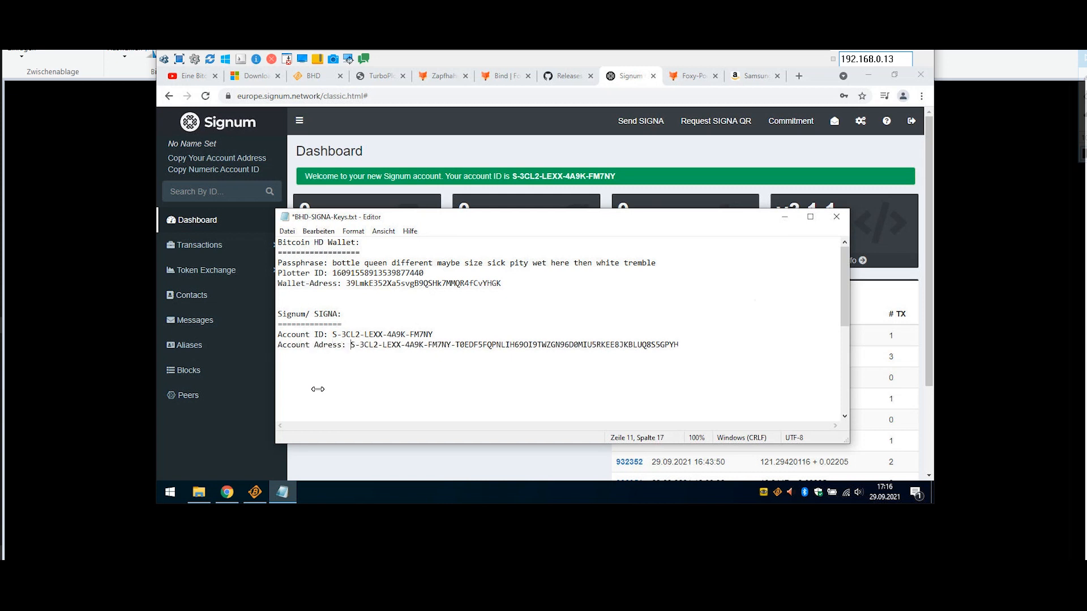
Copy the numeric account ID from the Signum wallet and add it to the keys file labelled "Numeric Account ID:"
click(232, 176)
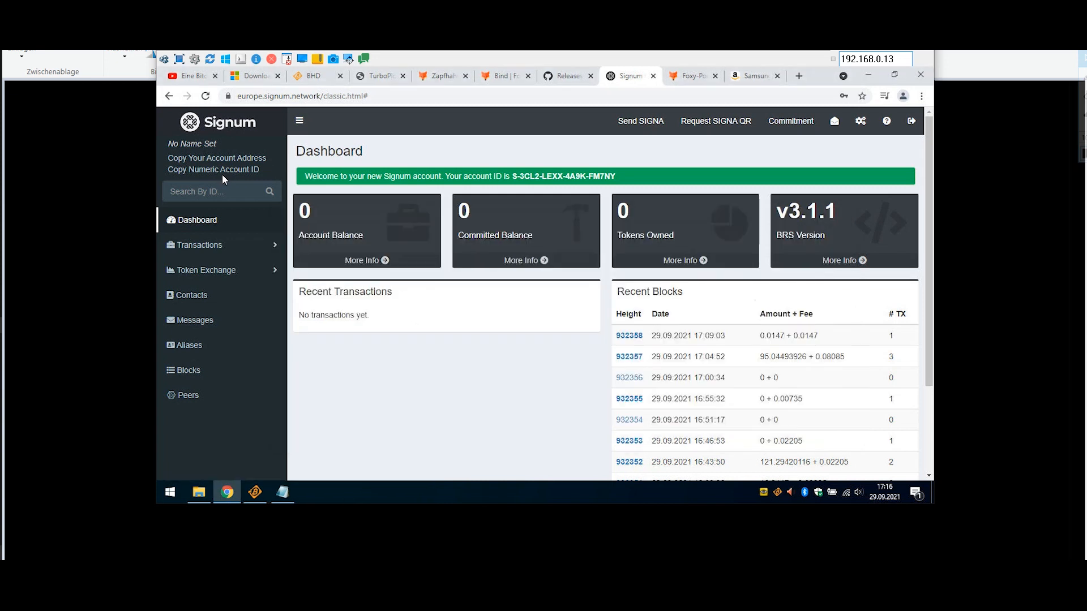
click(246, 171)
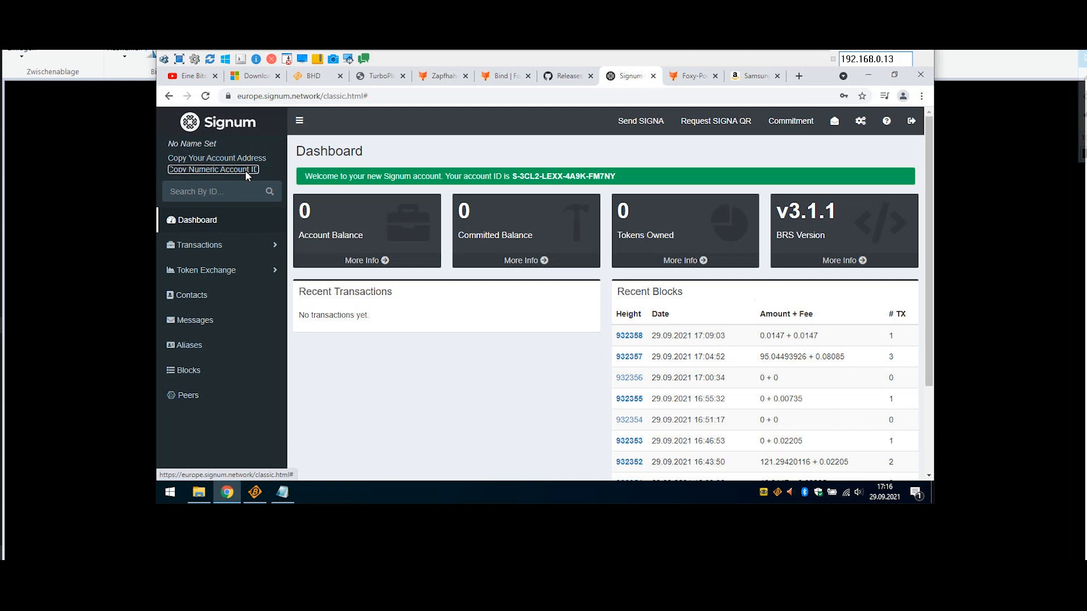
key(alt+Tab)
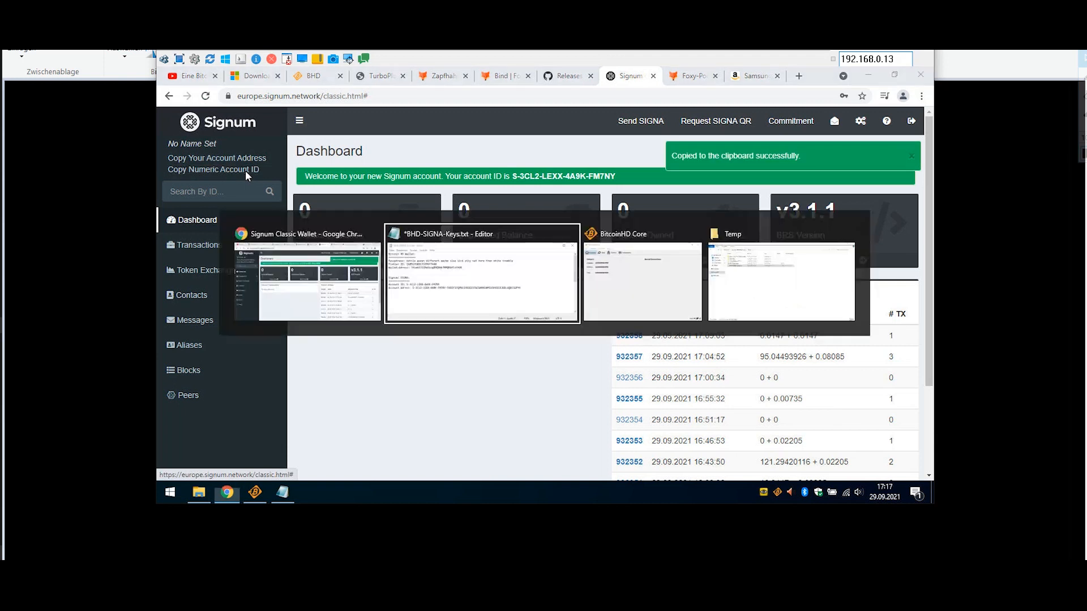
click(376, 372)
key(ctrl+v)
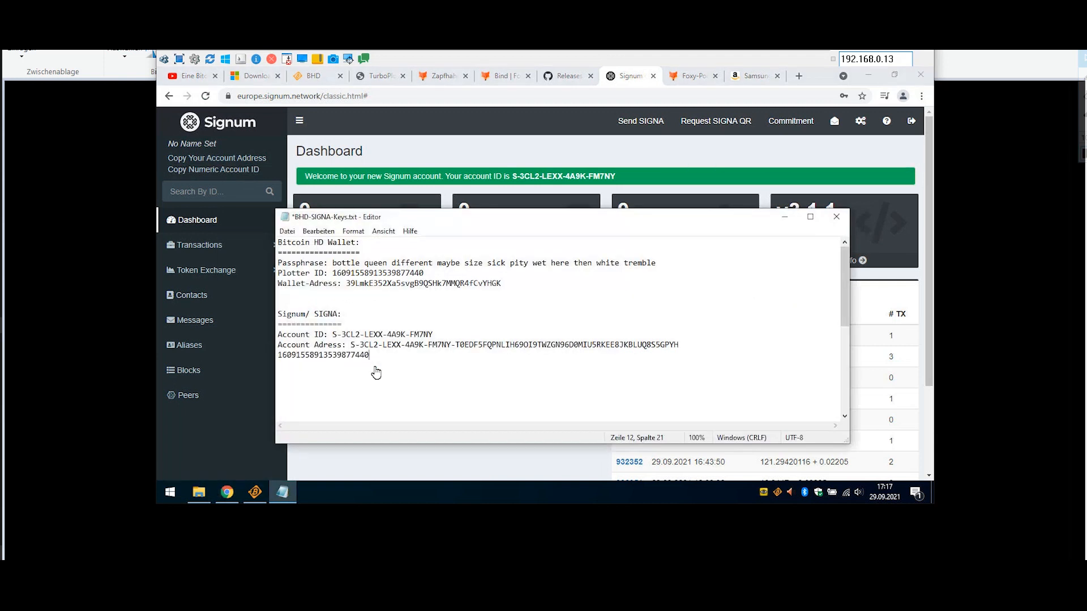
key(Home)
text(Numeric A)
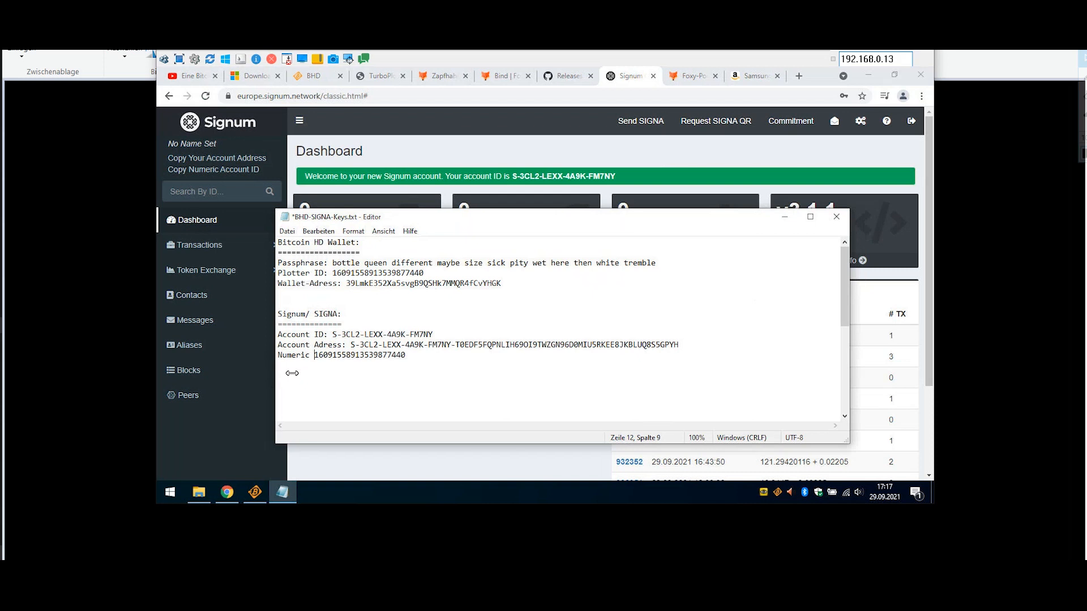
text(ccount ID:)
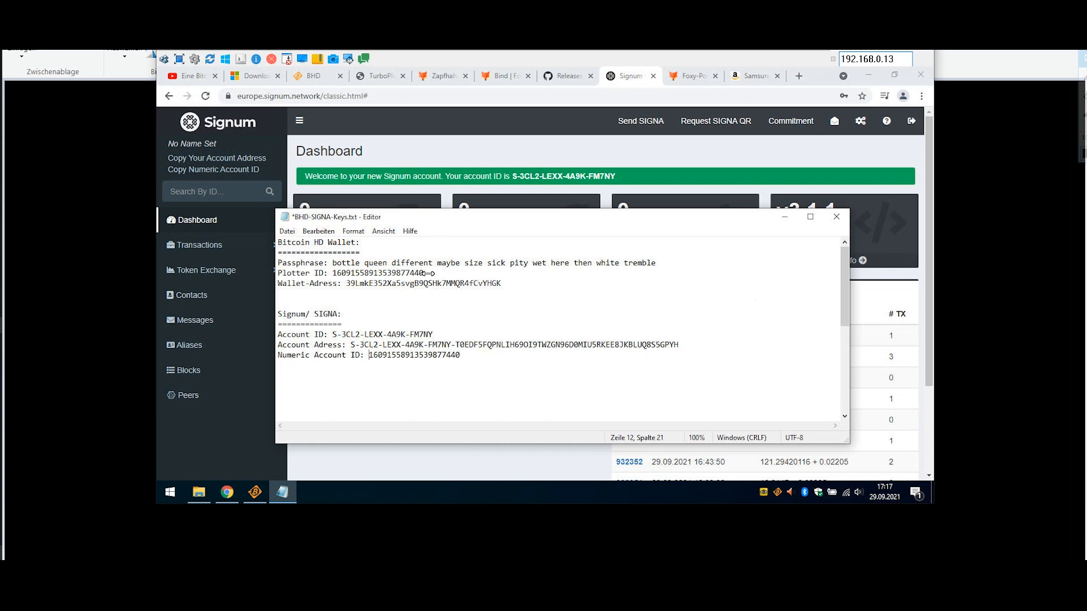
Compare the Plotter ID with the numeric account ID in the keys file and copy the numeric account ID
drag(426, 272, 330, 272)
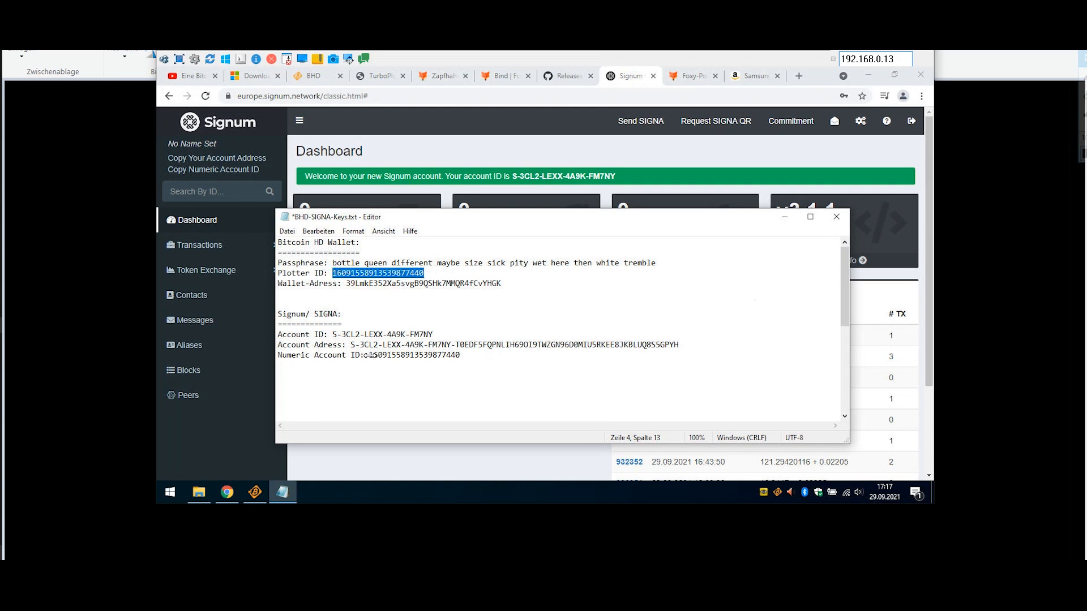
drag(370, 355, 463, 354)
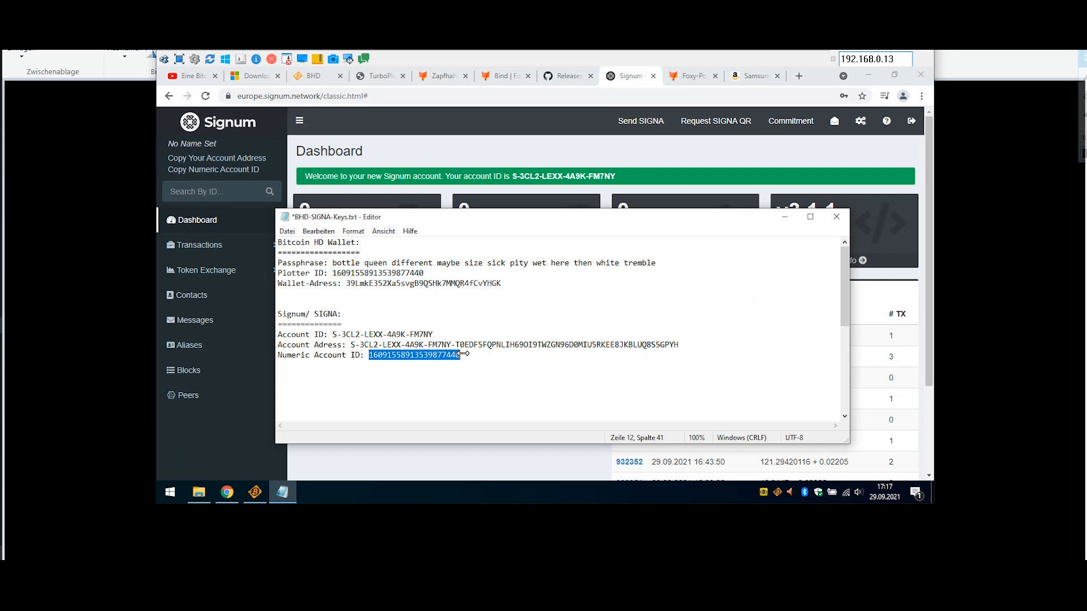
right_click(373, 356)
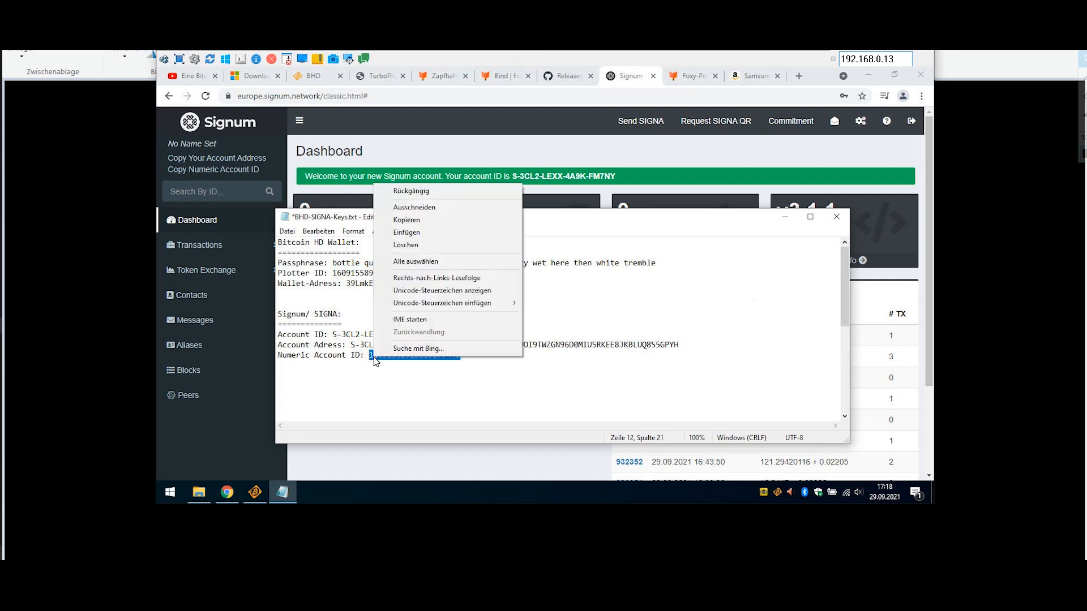
click(431, 218)
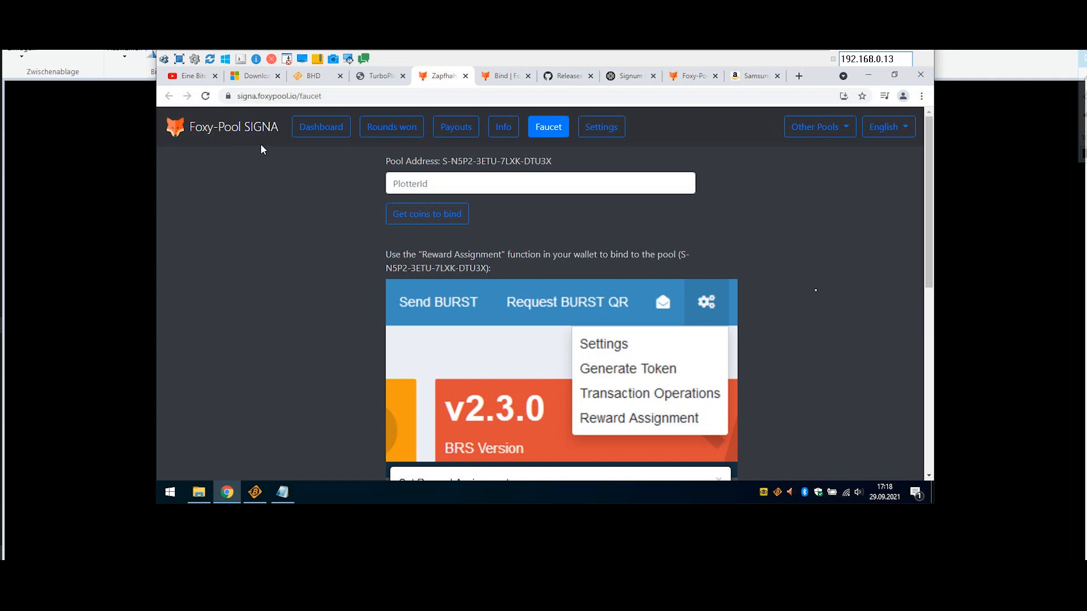
On the Foxy-Pool SIGNA Faucet page in the browser, enter the copied plotter ID and request coins to bind
click(482, 185)
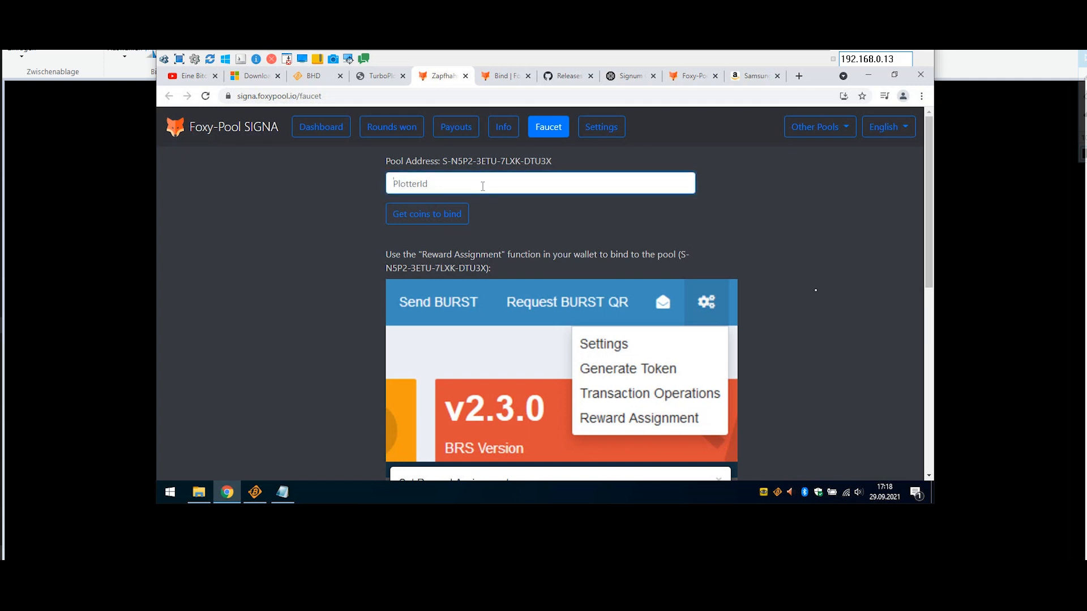
key(ctrl+v)
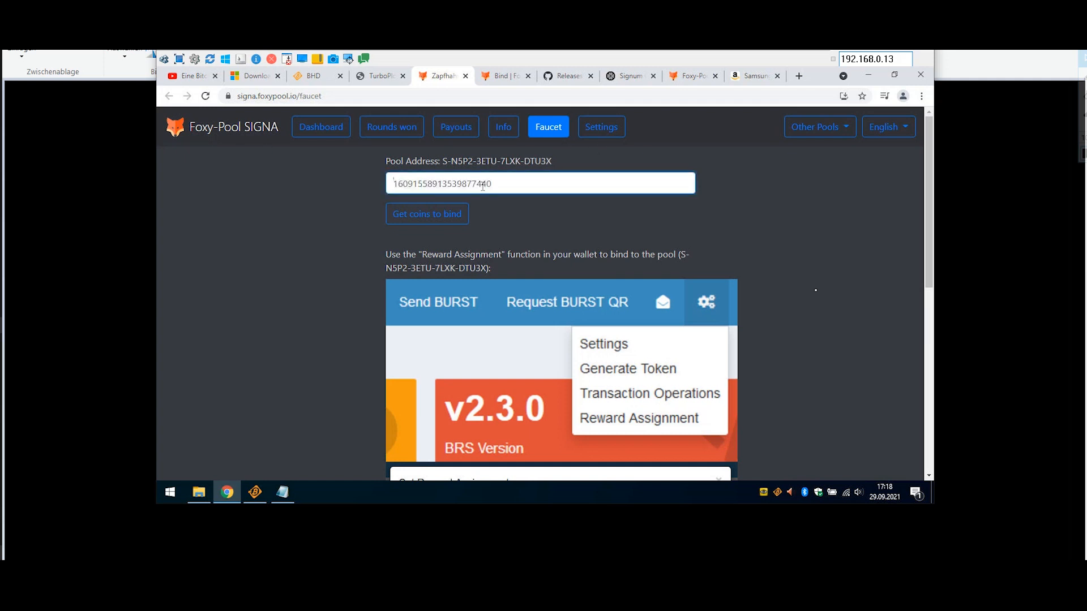
click(441, 218)
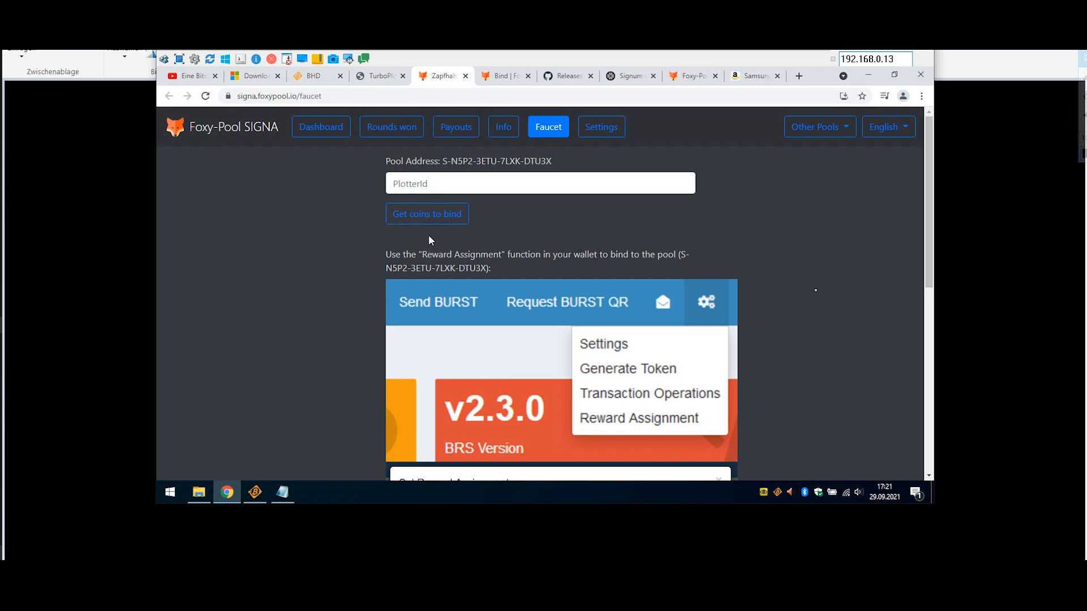
Switch to the Foxy-Pool BHD Bind page and enter the copied plotter ID in the PlotterId field
key(ctrl+Tab)
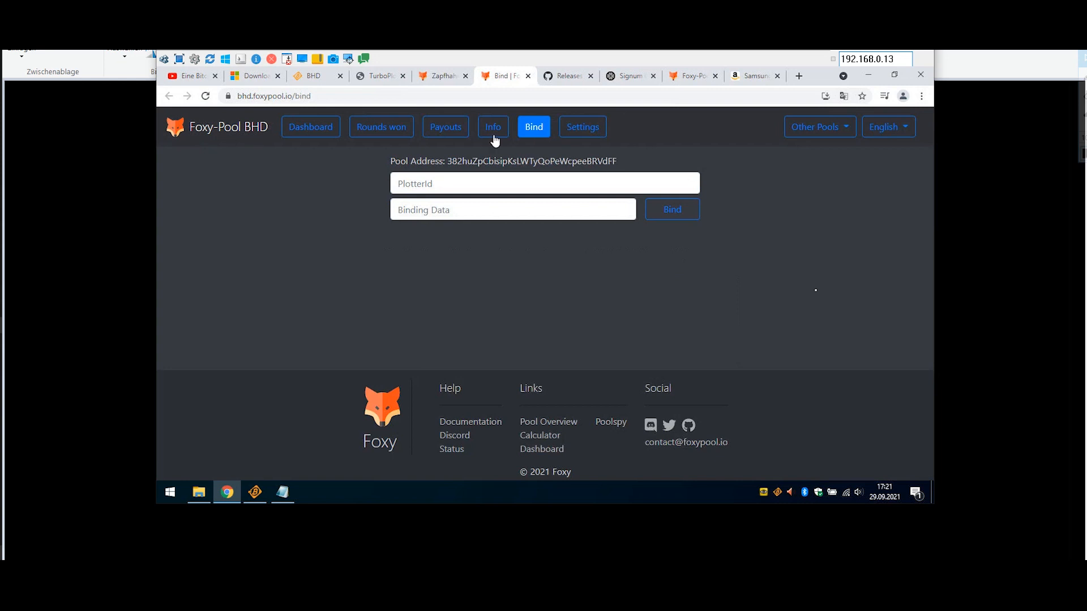
click(441, 184)
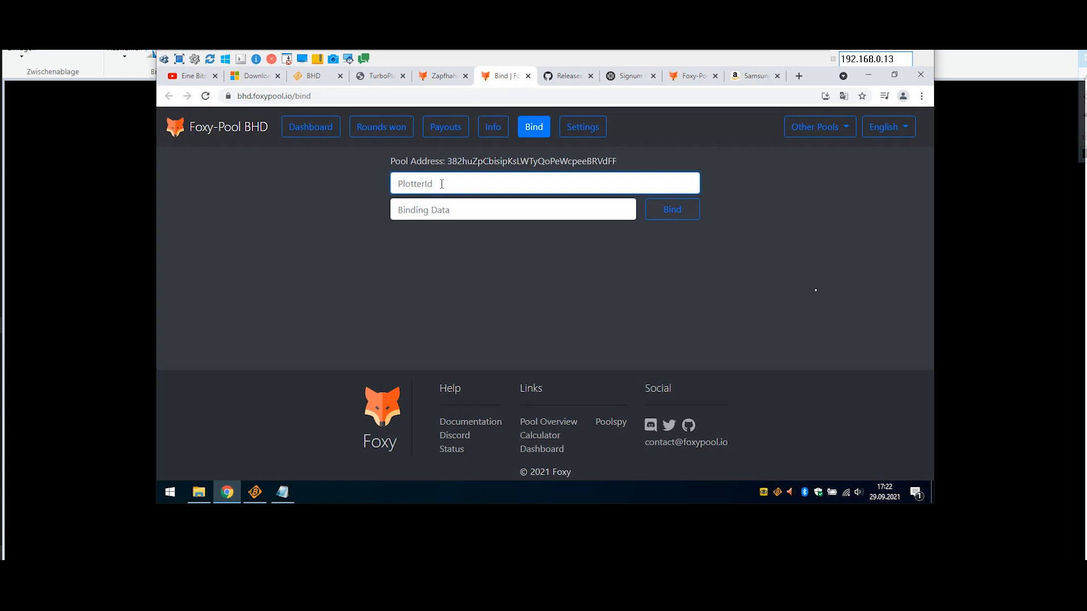
key(ctrl+v)
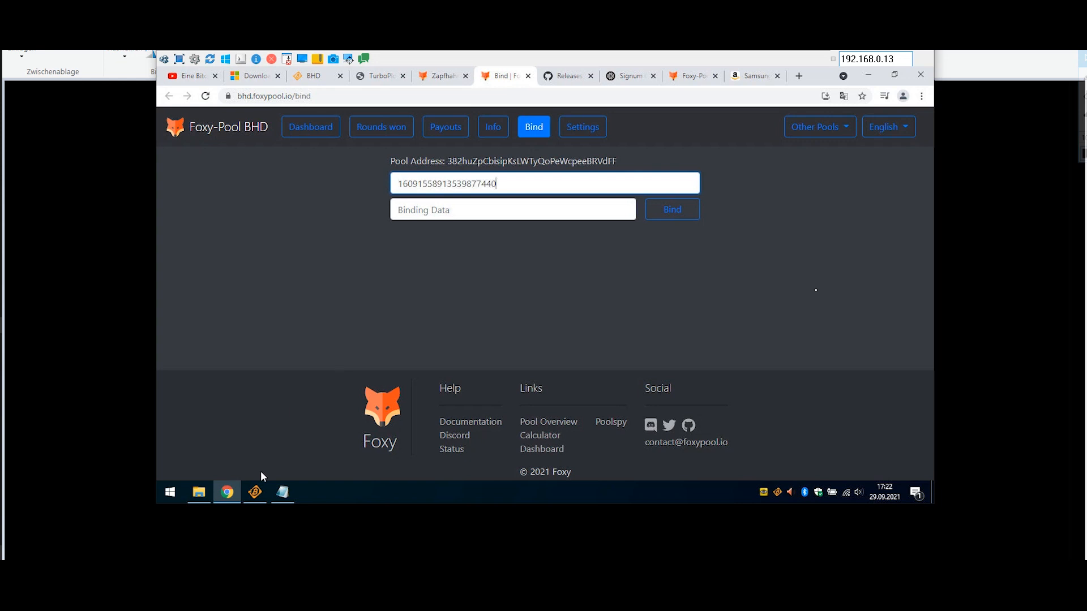
Switch to BitcoinHD Core and set the send form's transaction type to "Bind to"
click(255, 491)
click(754, 177)
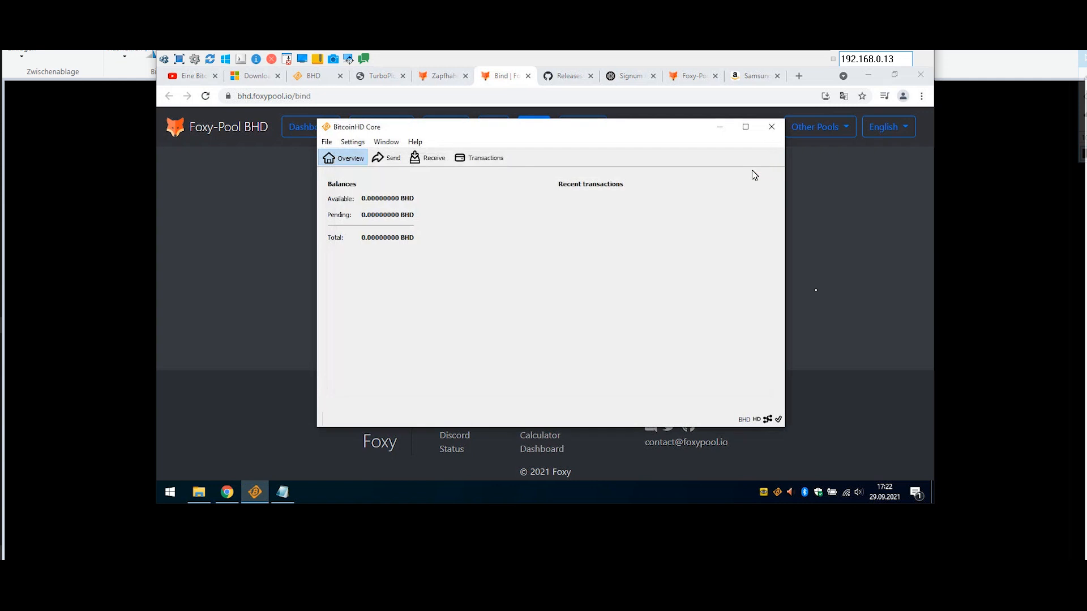
click(384, 159)
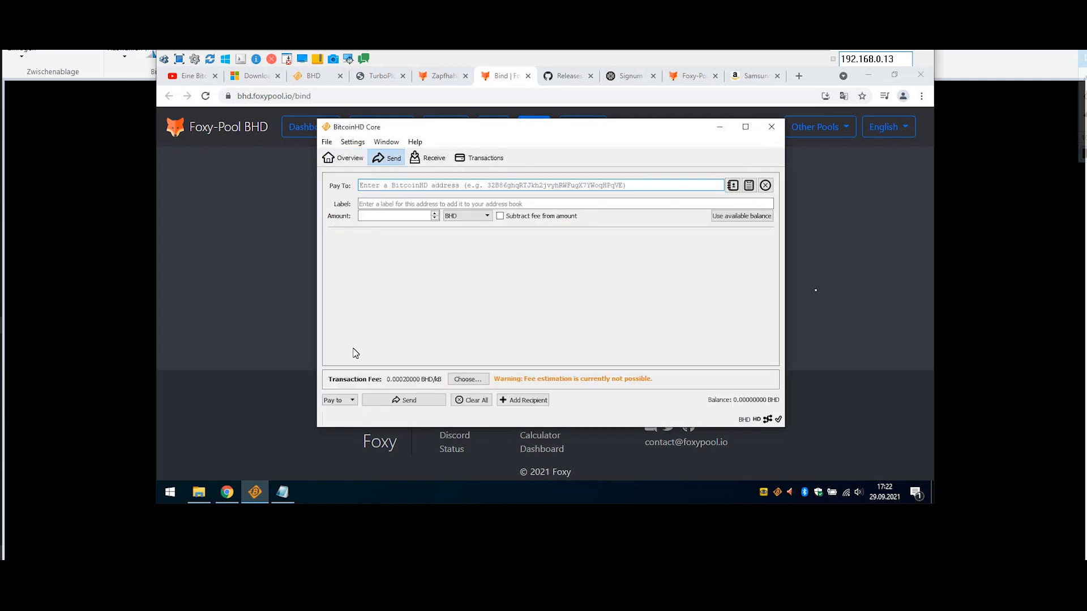
click(350, 400)
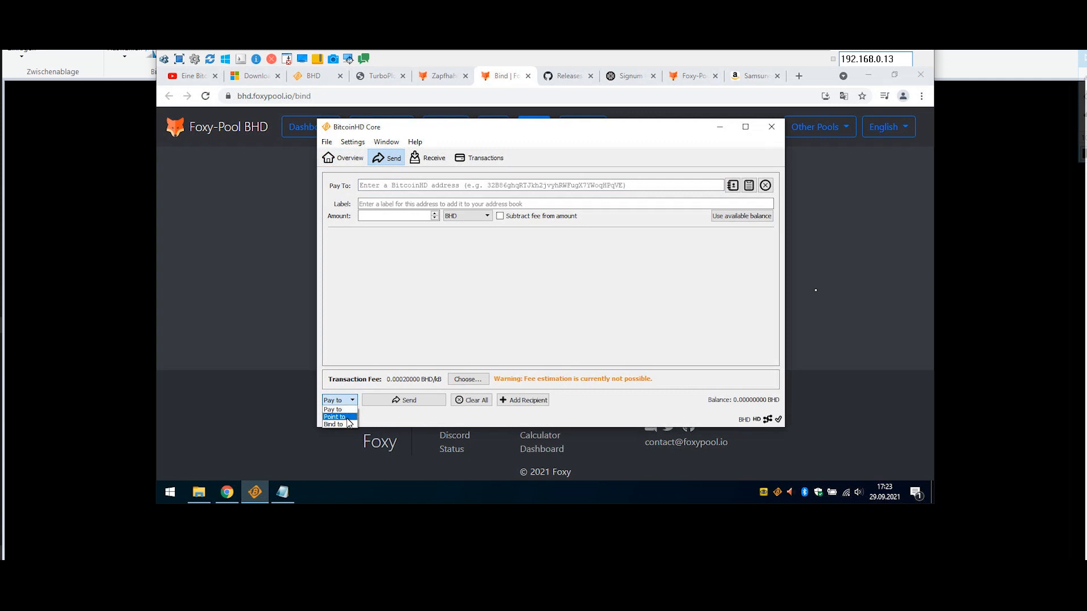
click(347, 424)
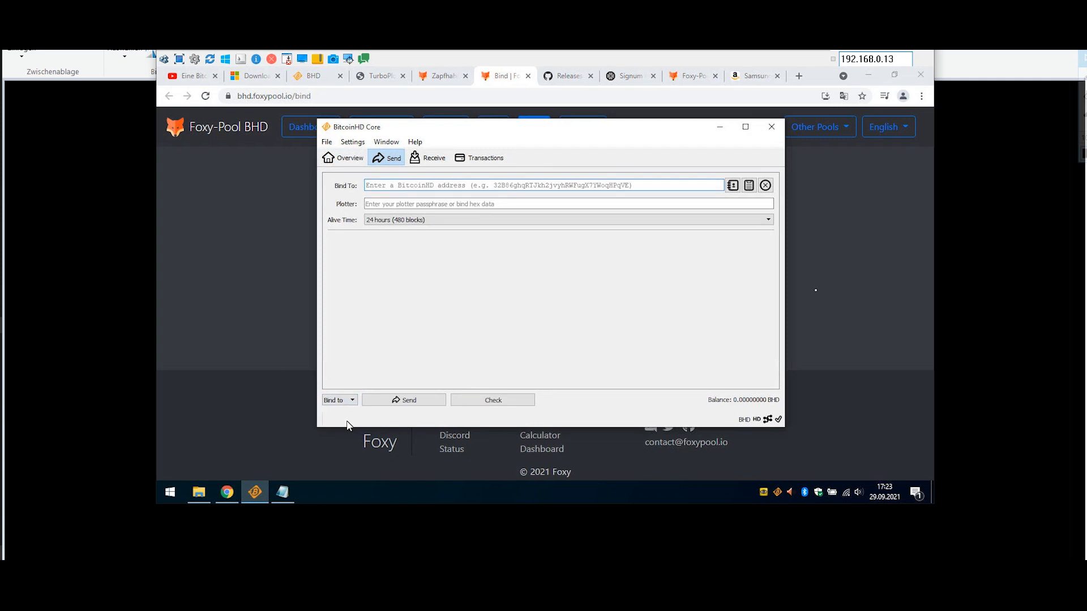
Return to the Foxy-Pool BHD Bind page in the browser and copy the pool address
click(252, 291)
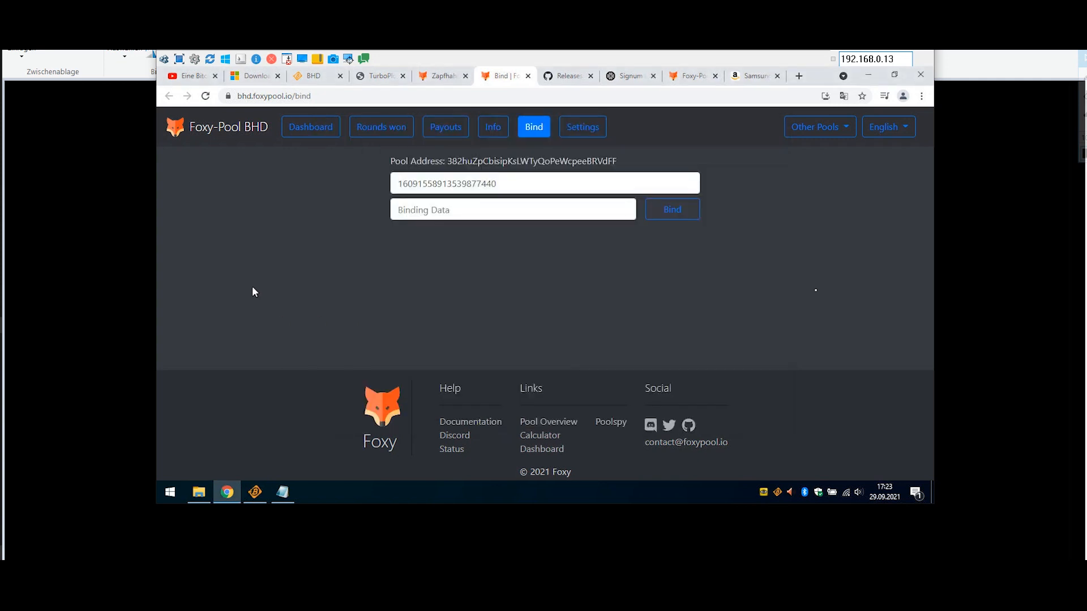
drag(471, 161, 634, 165)
right_click(606, 162)
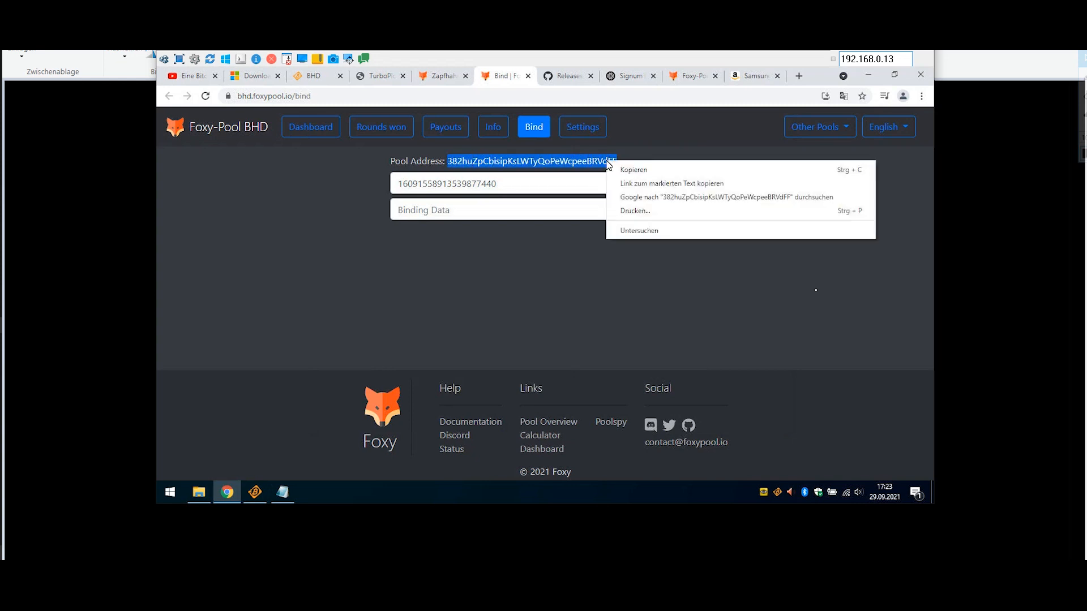
click(636, 169)
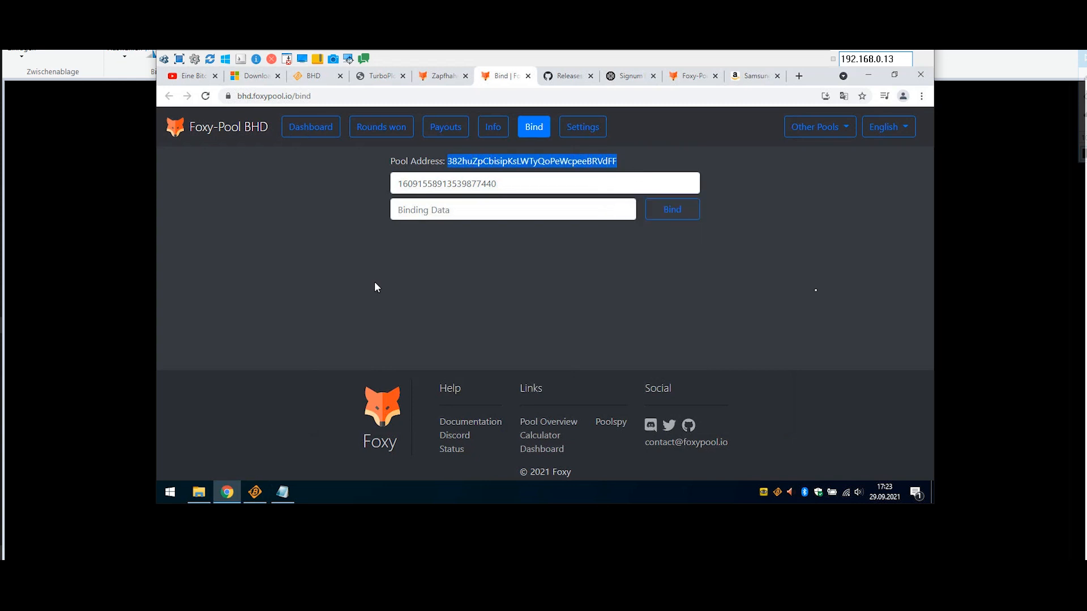
Switch to BitcoinHD Core and enter the copied pool address in the Bind To field
click(255, 492)
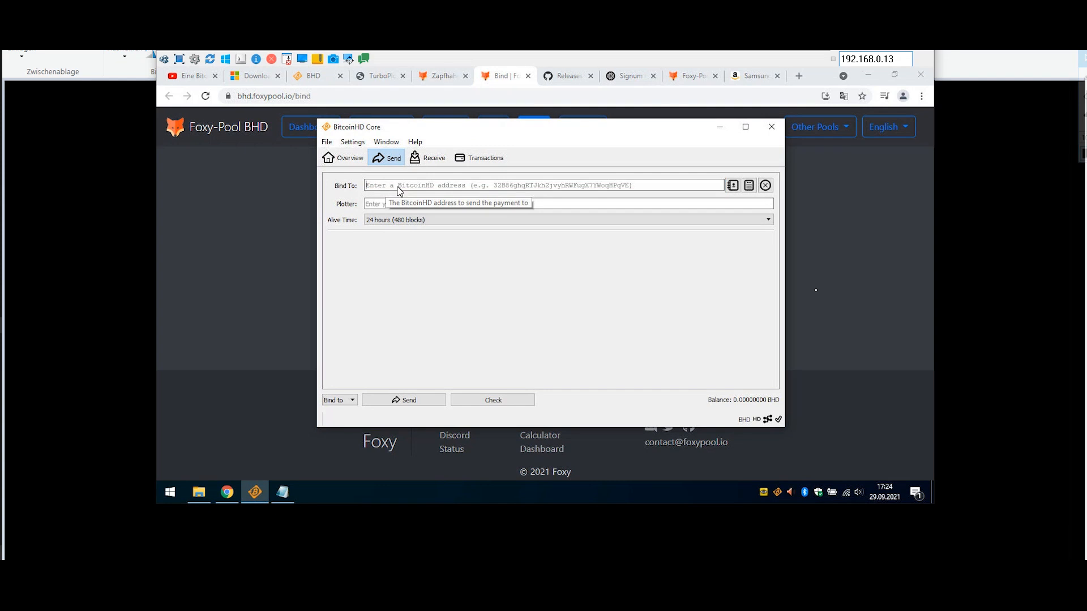
key(ctrl+v)
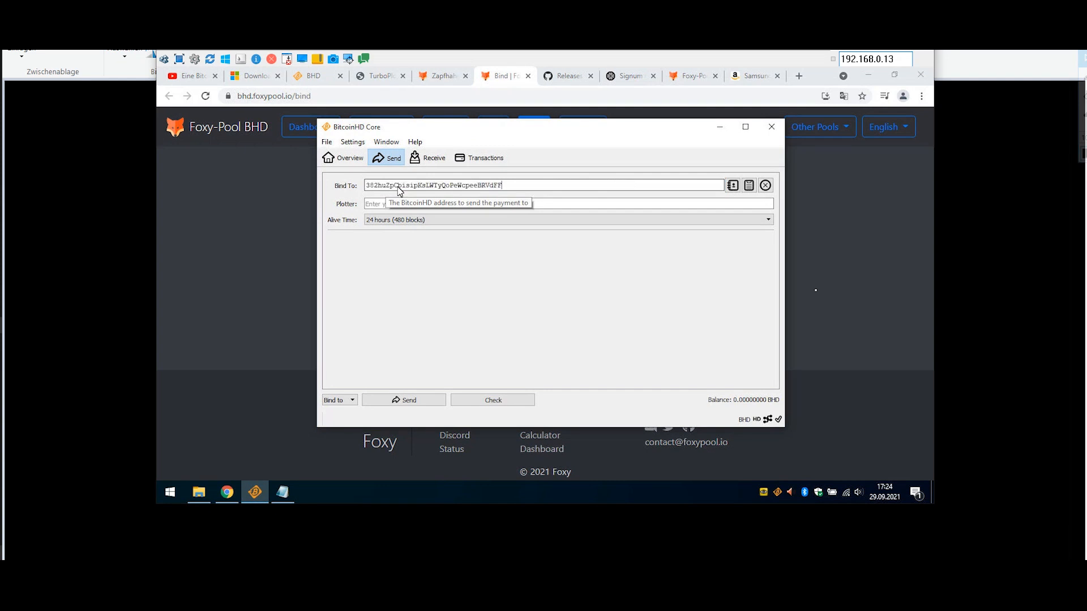
Switch to BHD-SIGNA-Keys.txt and record the copied pool address below the wallet address with the label "Foxy-Pool BHD (Bind To):"
click(284, 492)
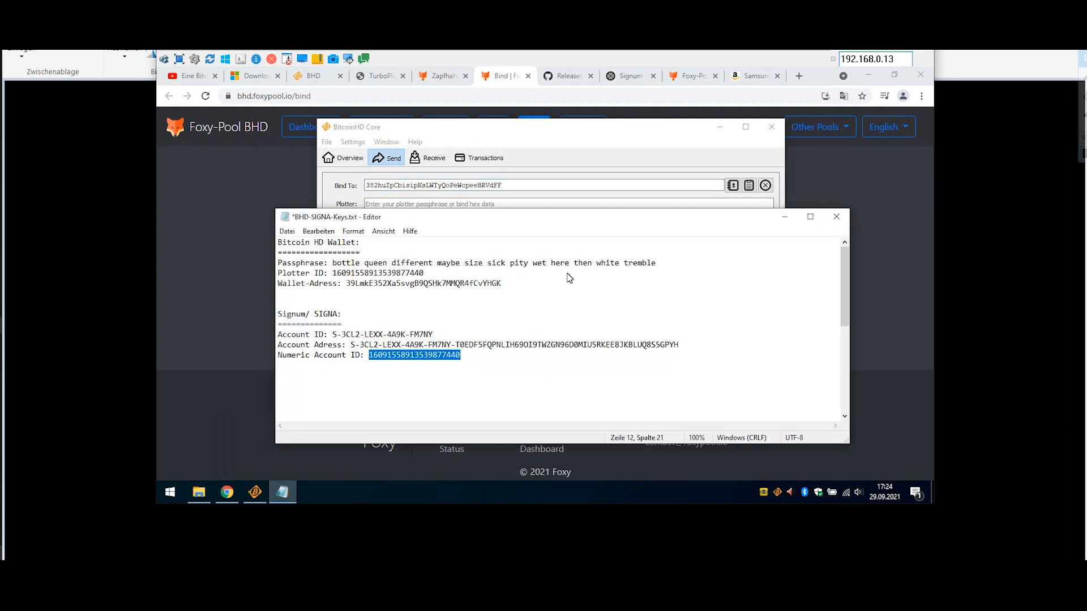
click(515, 288)
key(Return)
text(Foxy-P)
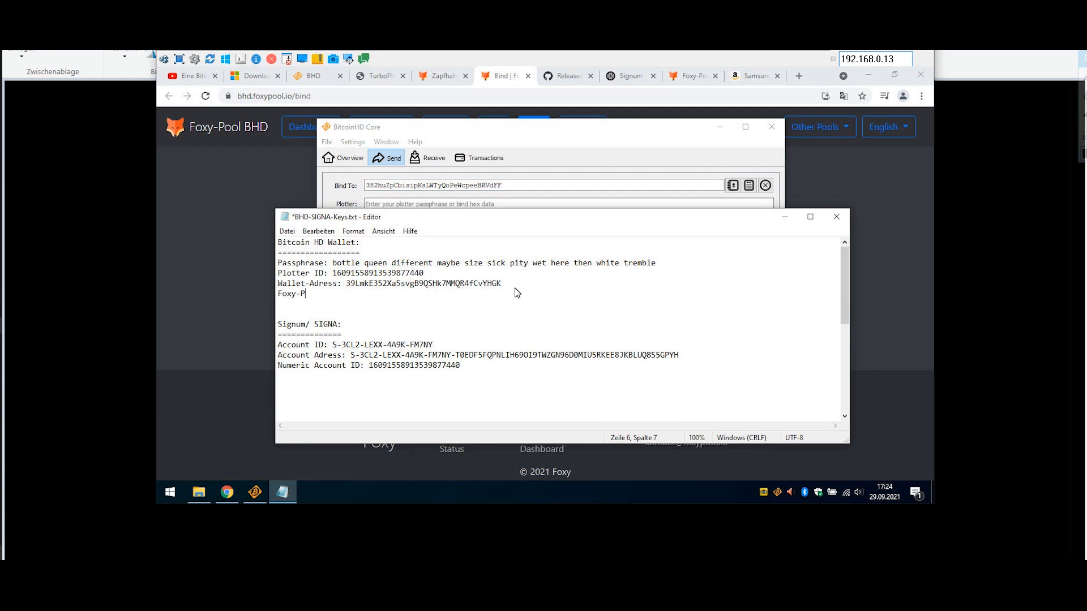
text(ool B)
text(HD (:)
key(ctrl+v)
click(338, 293)
text((Bind)
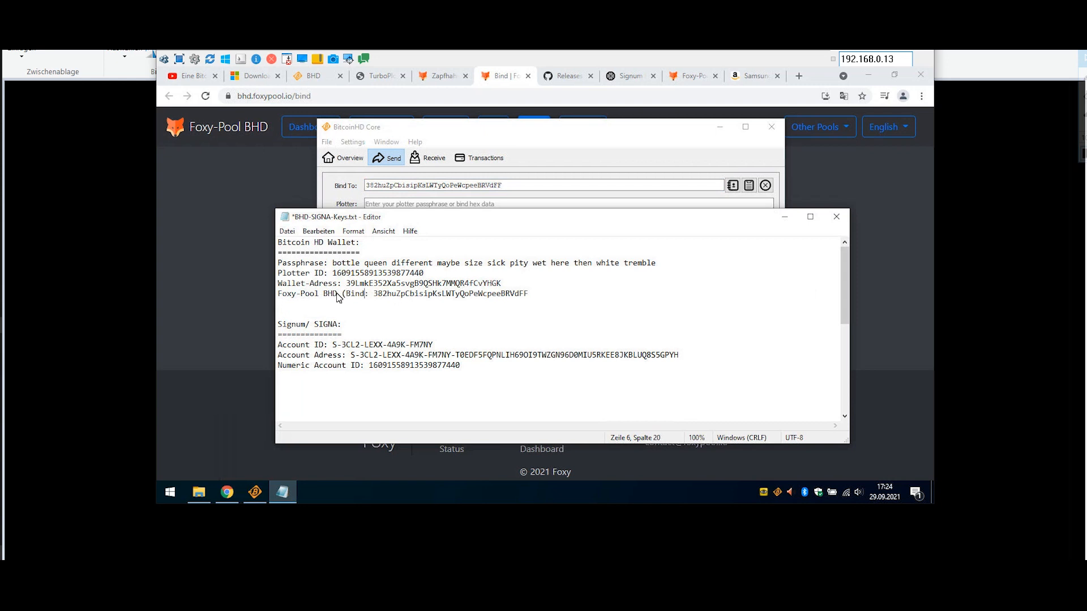
text( To))
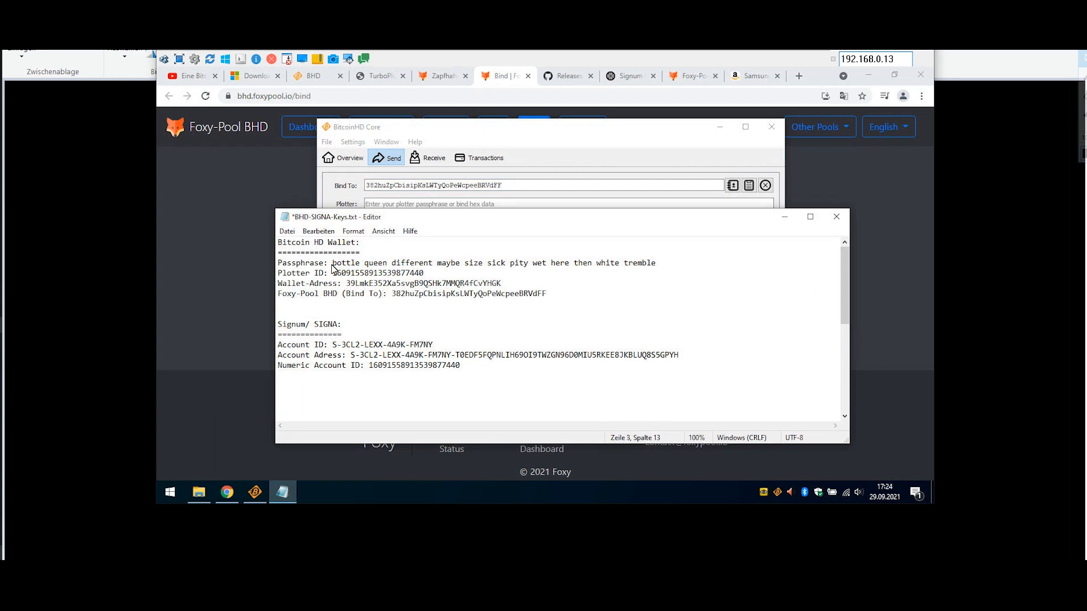
Copy the wallet passphrase from the keys file and enter it in the Plotter field of BitcoinHD Core
drag(333, 264, 660, 269)
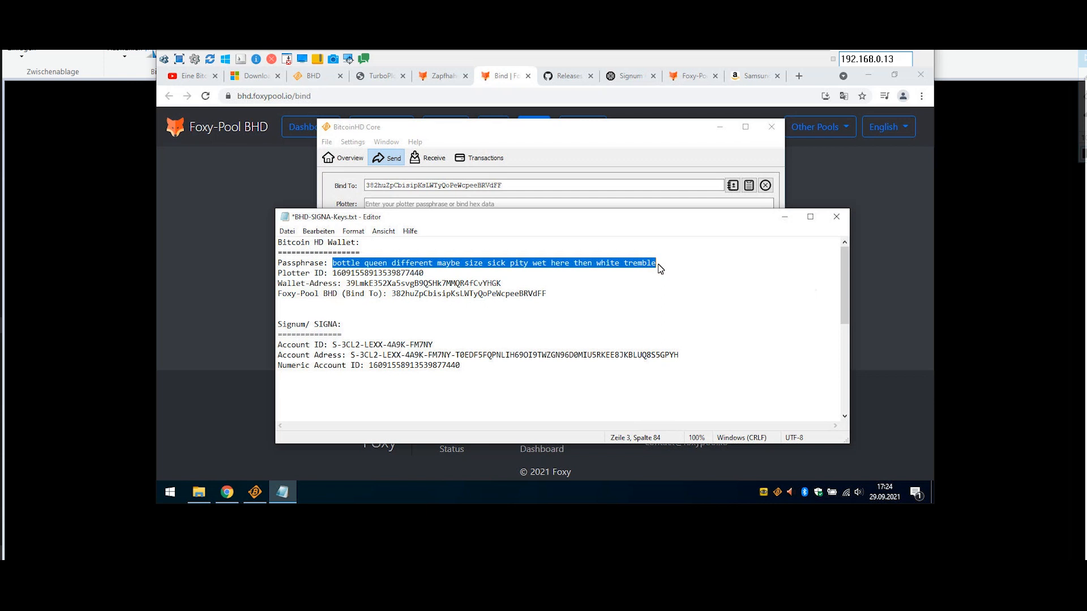
right_click(649, 264)
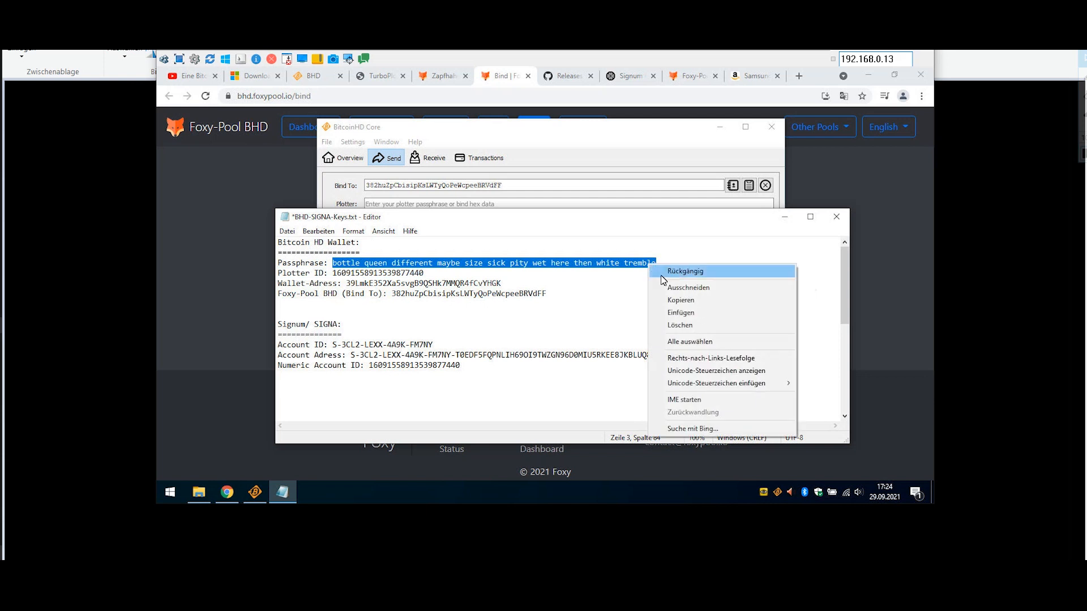
click(683, 300)
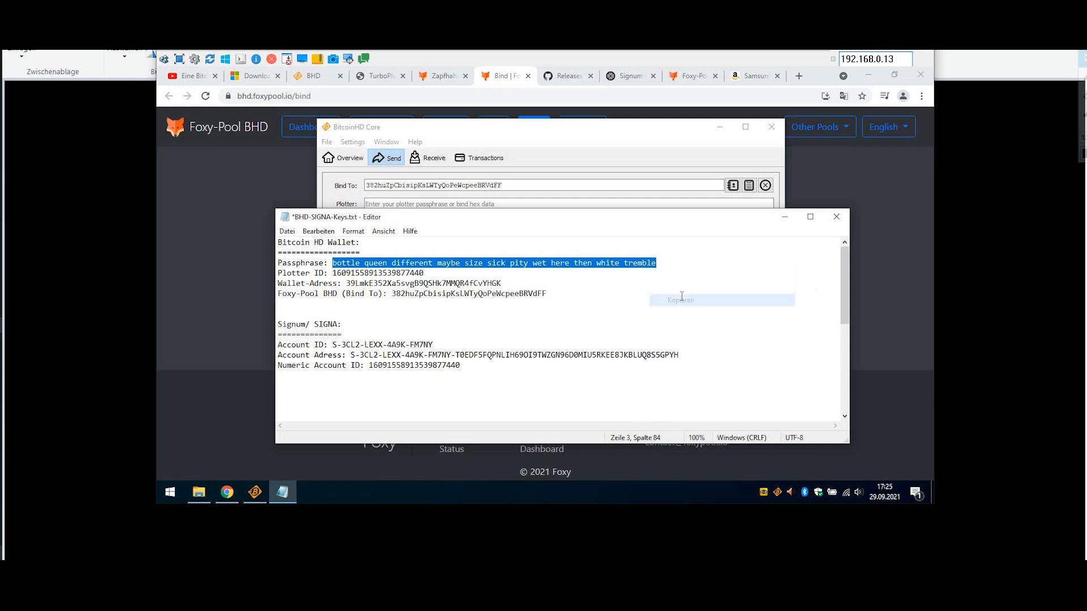
click(617, 130)
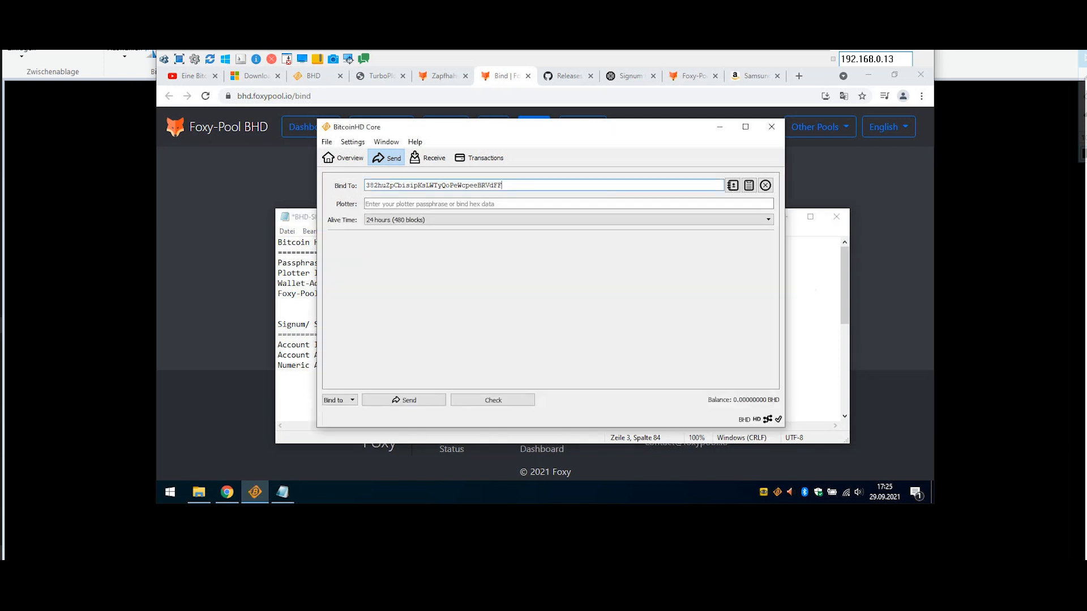
right_click(391, 208)
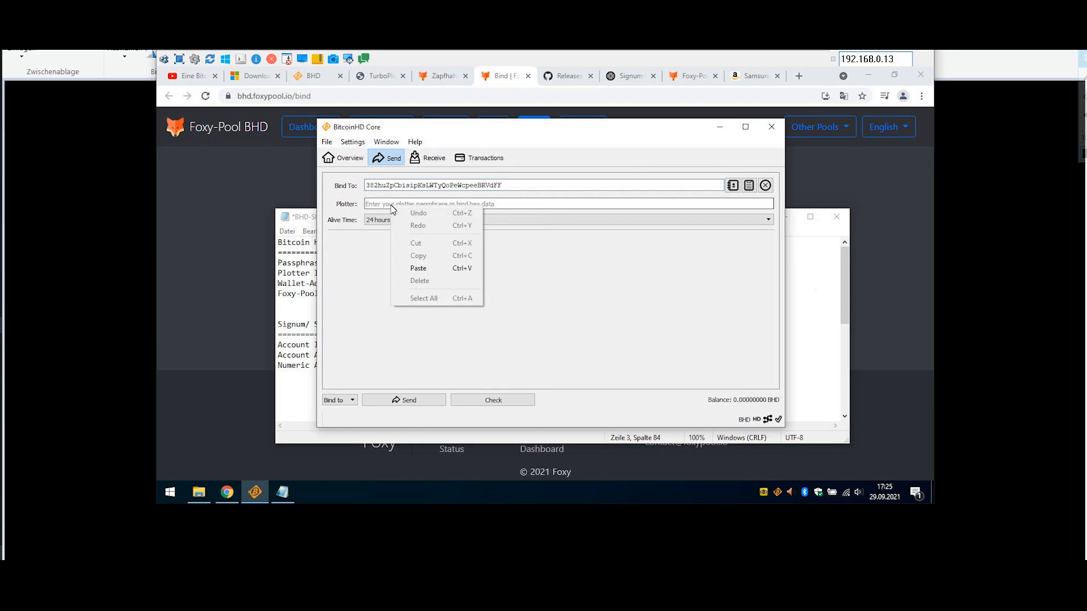
click(431, 269)
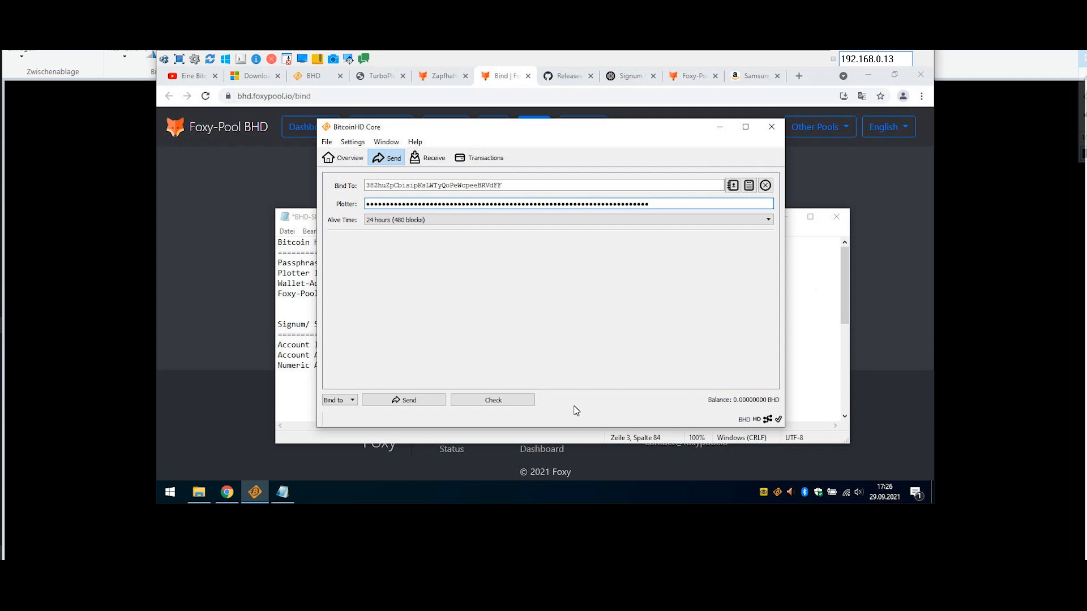
Generate and copy the plotter's bind data, and record it in BHD-SIGNA-Keys.txt below the pool address with the label "Bind-Data:"
click(528, 402)
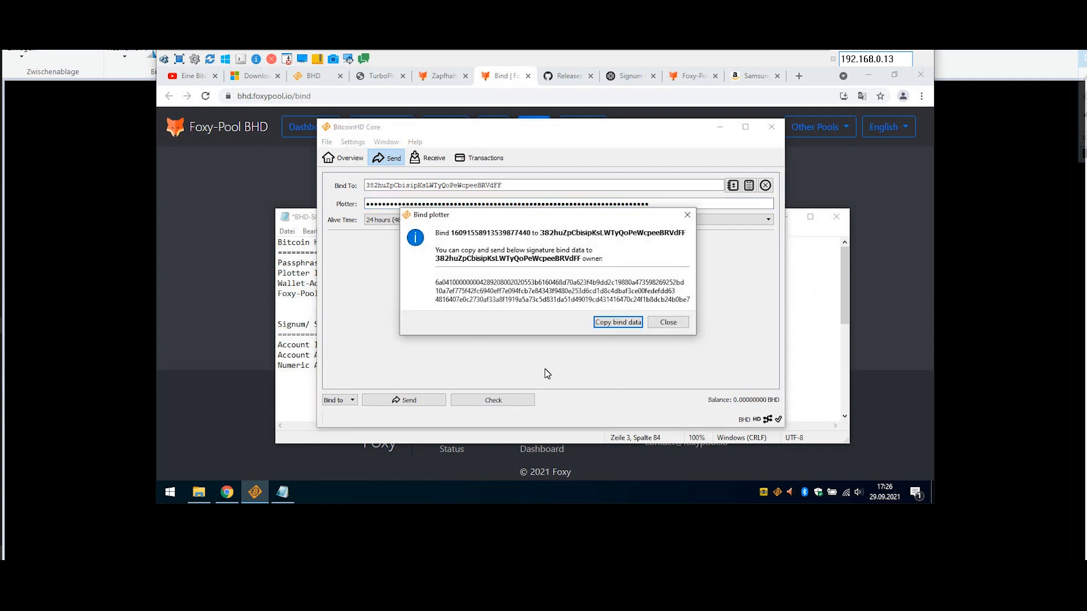
click(611, 322)
click(281, 501)
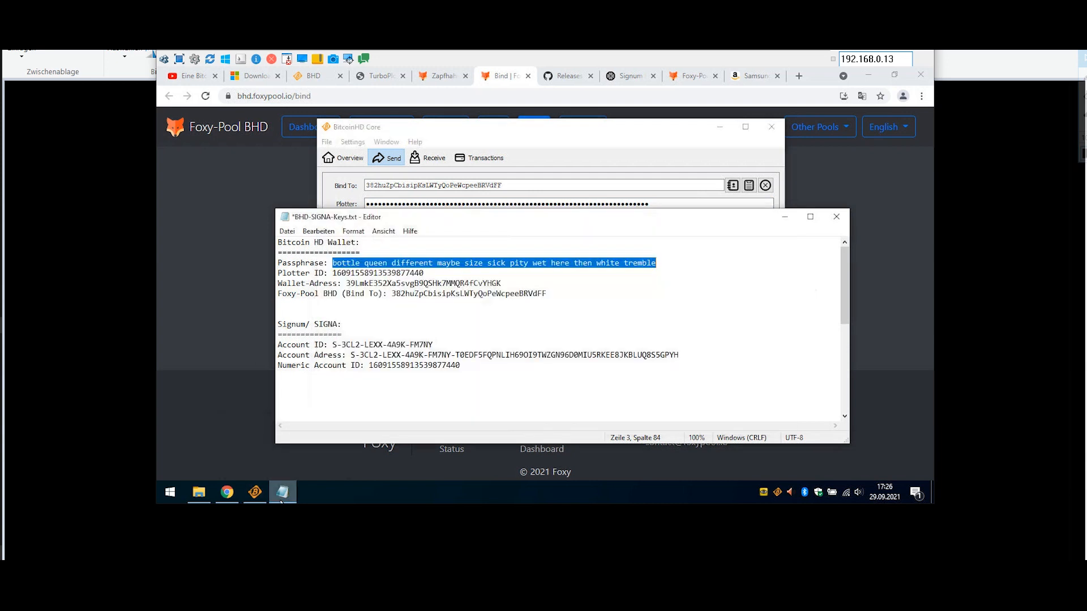
click(367, 308)
key(Return)
key(Return)
key(ctrl+v)
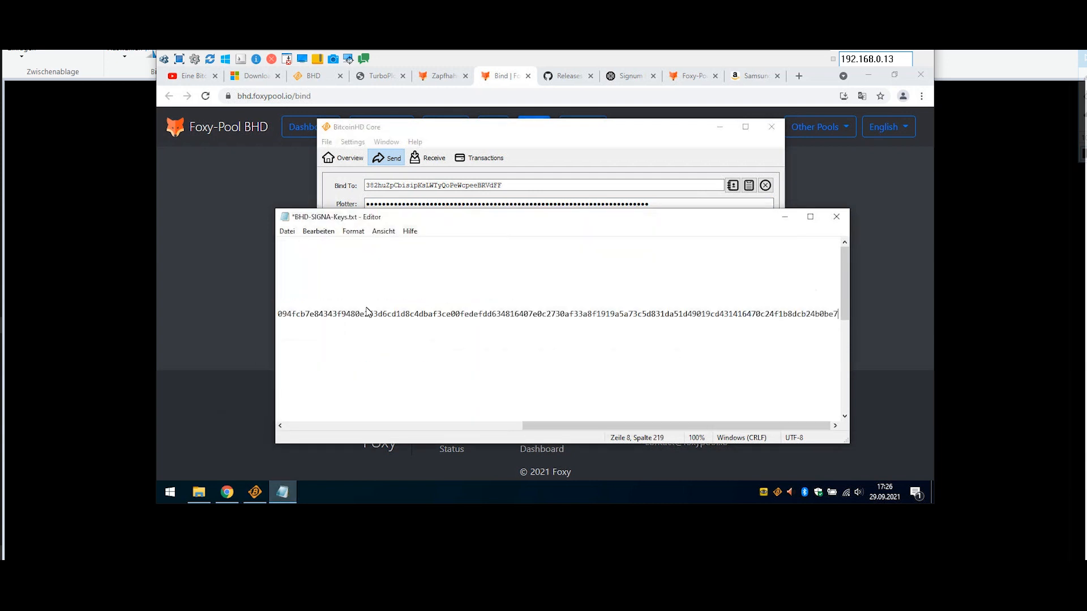
key(Return)
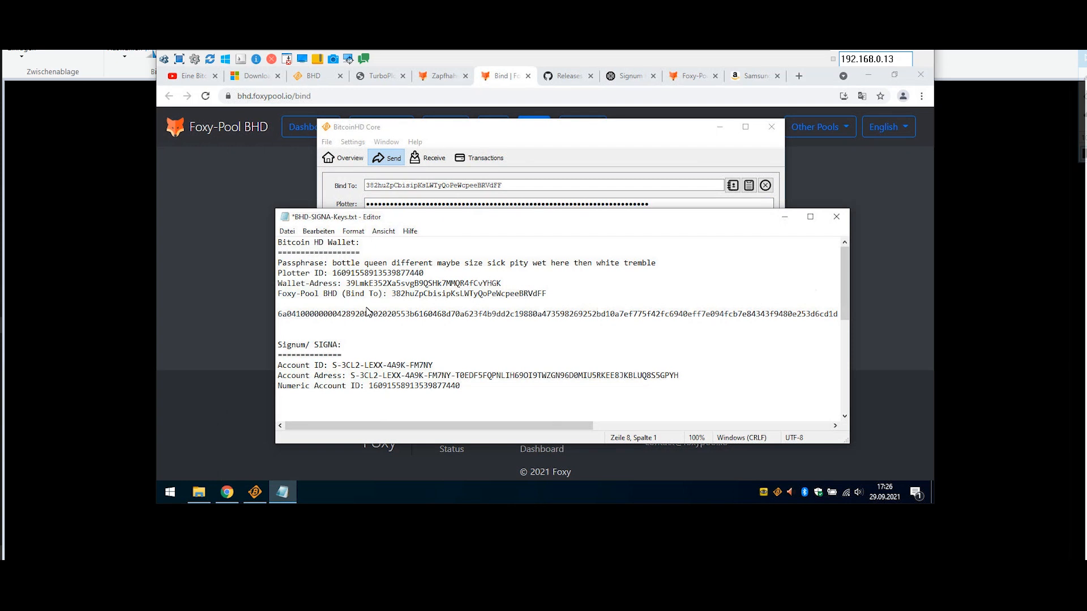
text(Bind-Dat)
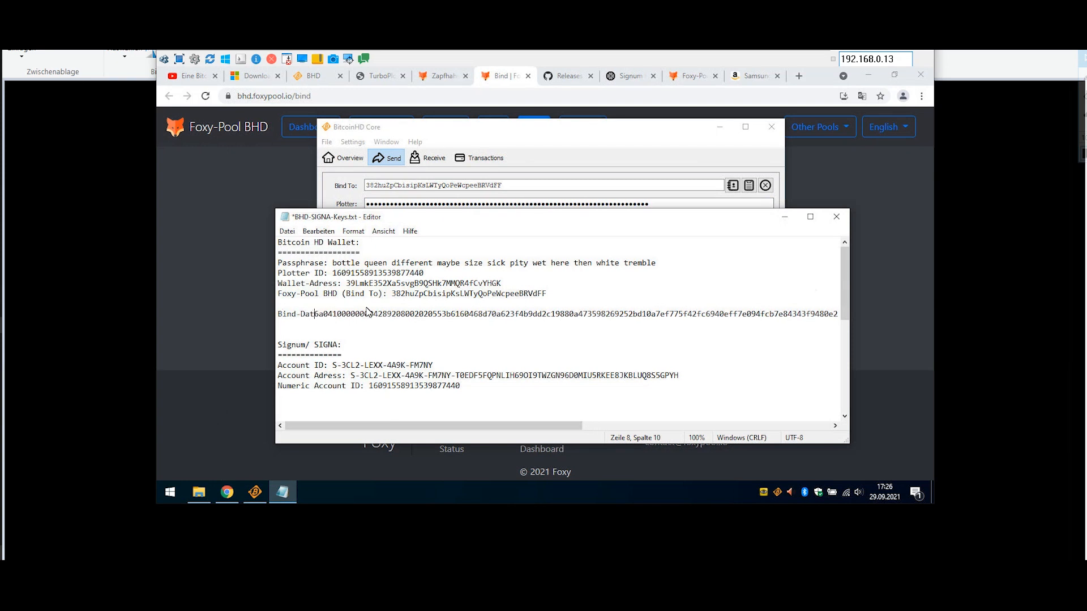
text(a:)
key(BackSpace)
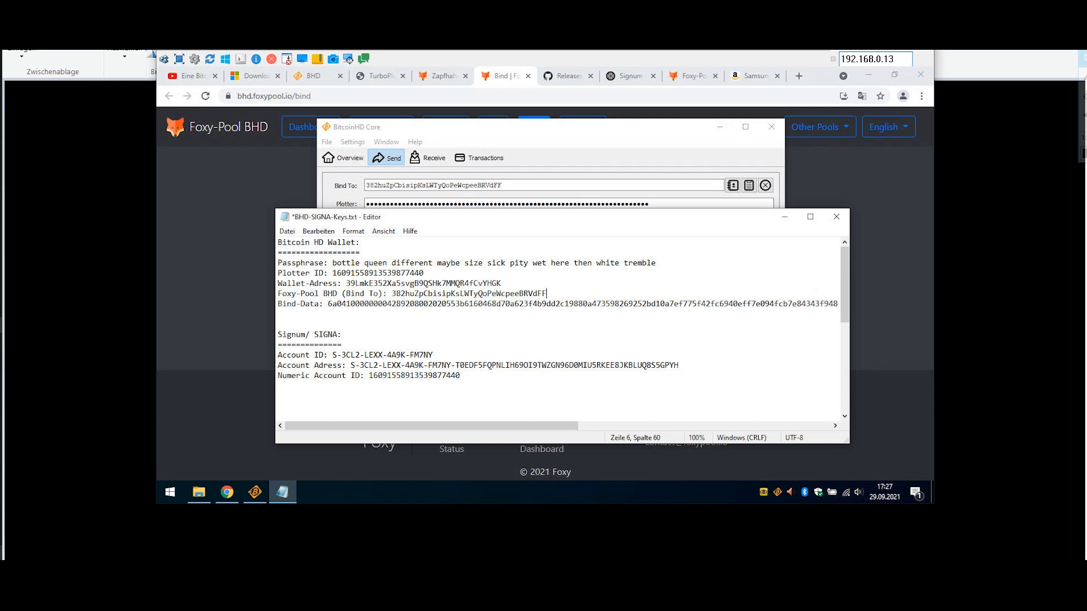
Return to the Foxy-Pool BHD Bind page in the browser, enter the copied binding data and submit the binding
click(213, 221)
click(432, 210)
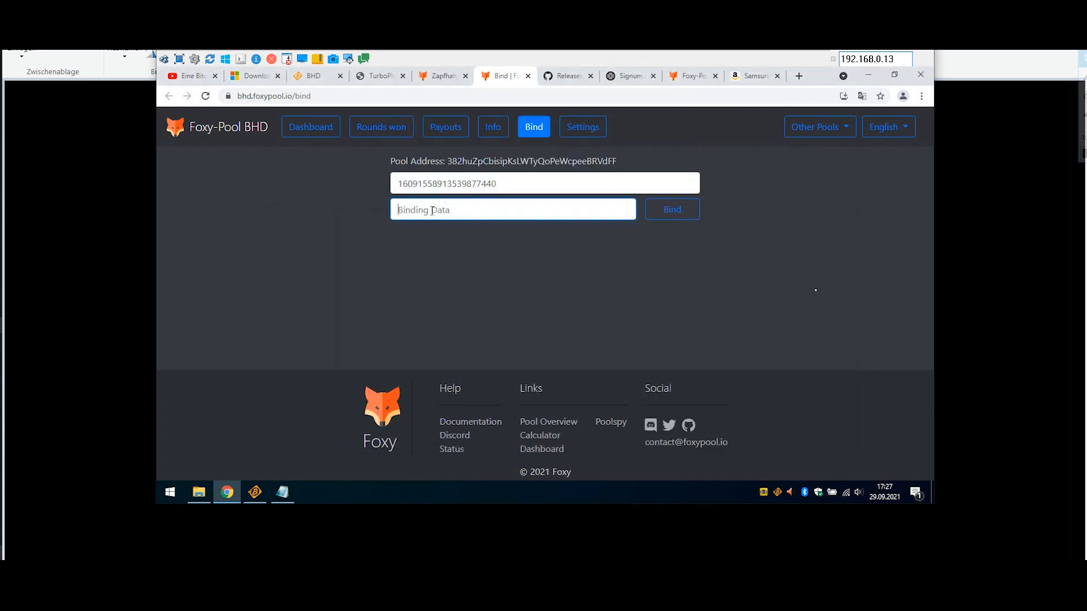
key(ctrl+v)
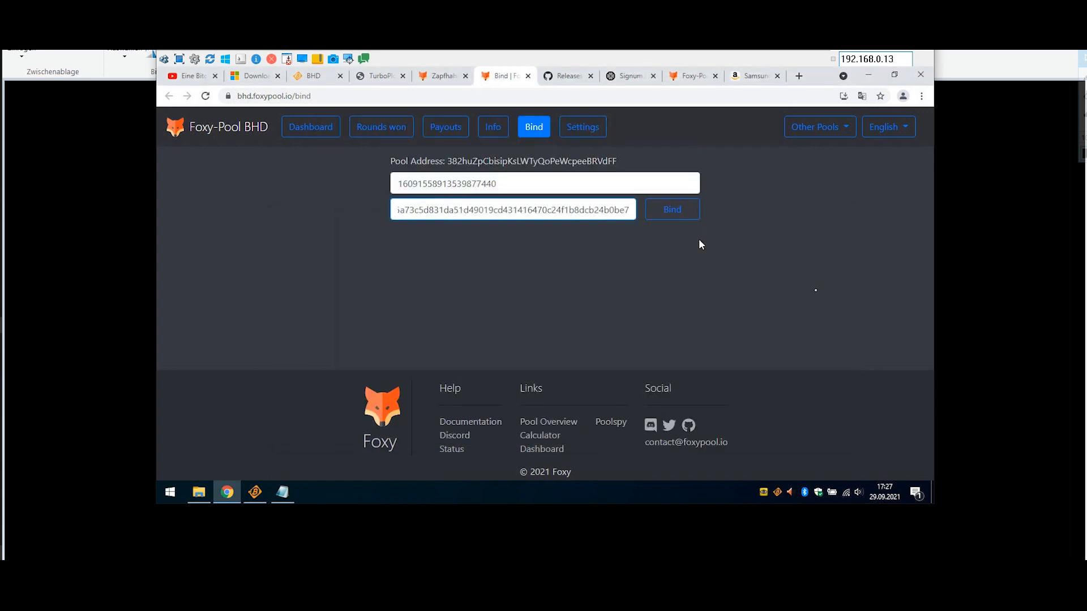
click(690, 217)
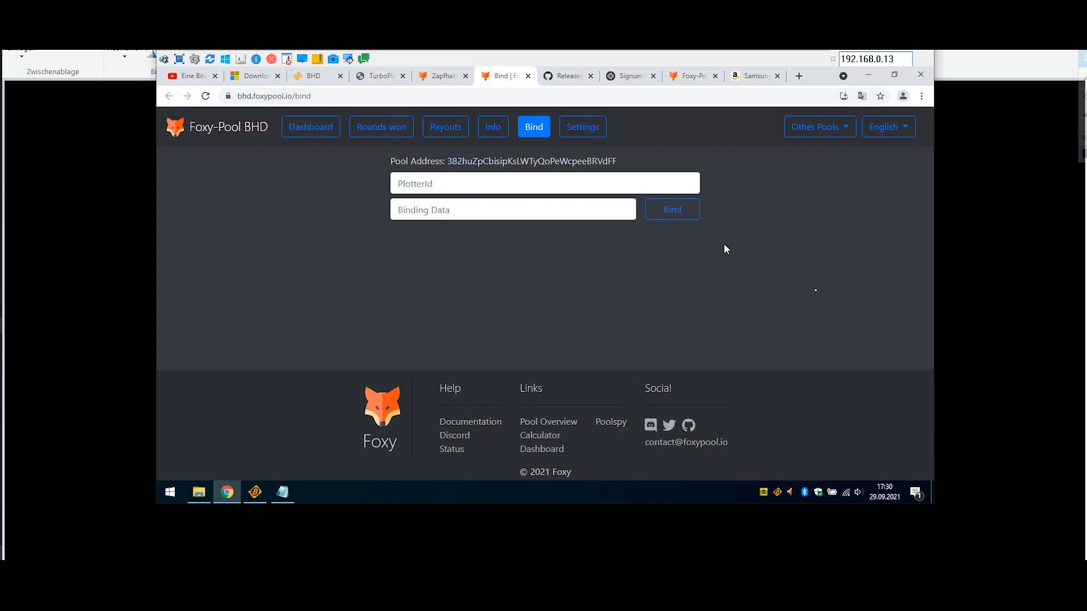
Switch to the foxy-miner releases page on GitHub and download foxy-miner-2.4.1-windows.zip
key(ctrl+Tab)
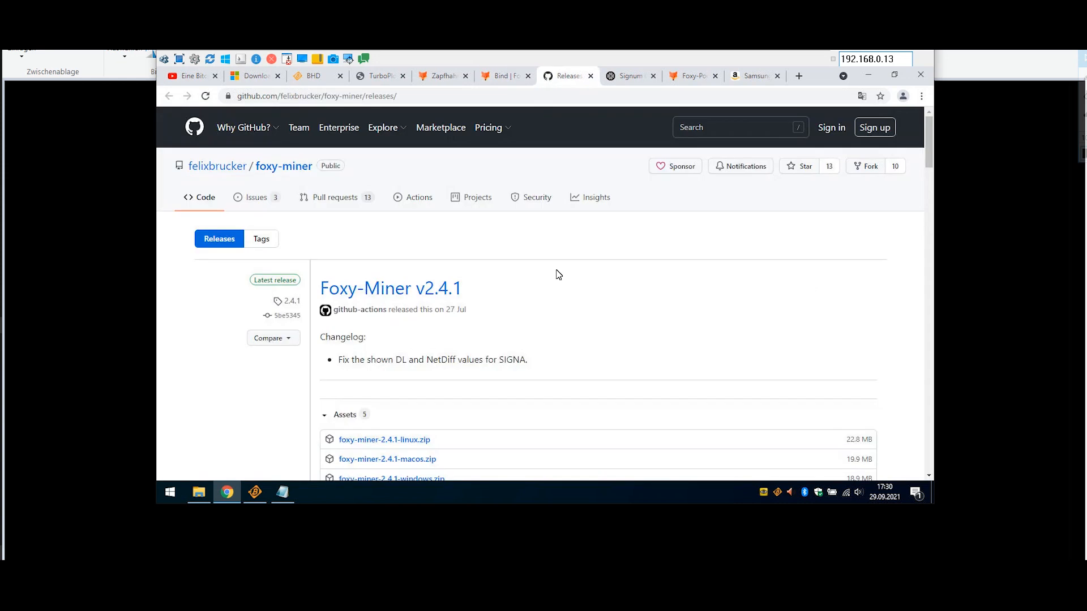
scroll(417, 391, down, 2)
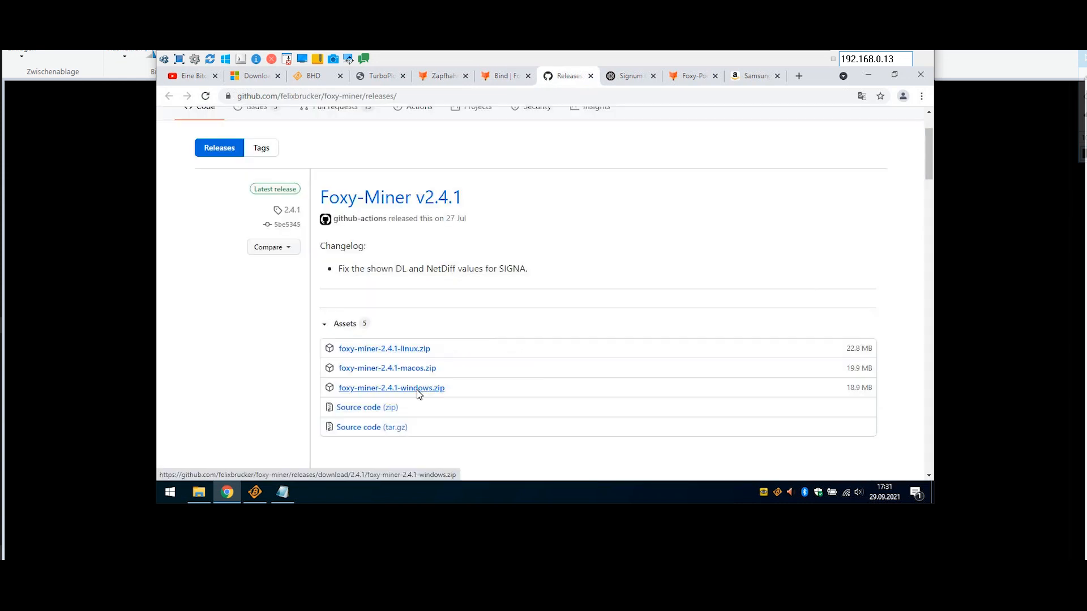
click(419, 388)
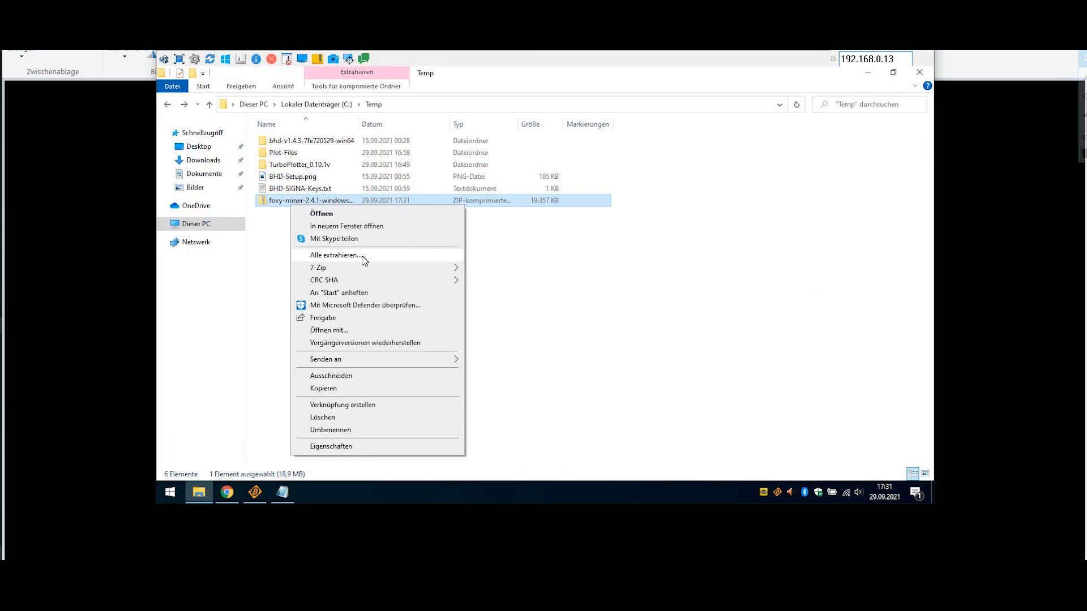
Extract the foxy-miner zip in the Temp folder to C:\Temp\foxy-miner-2.4.1-windows
click(364, 258)
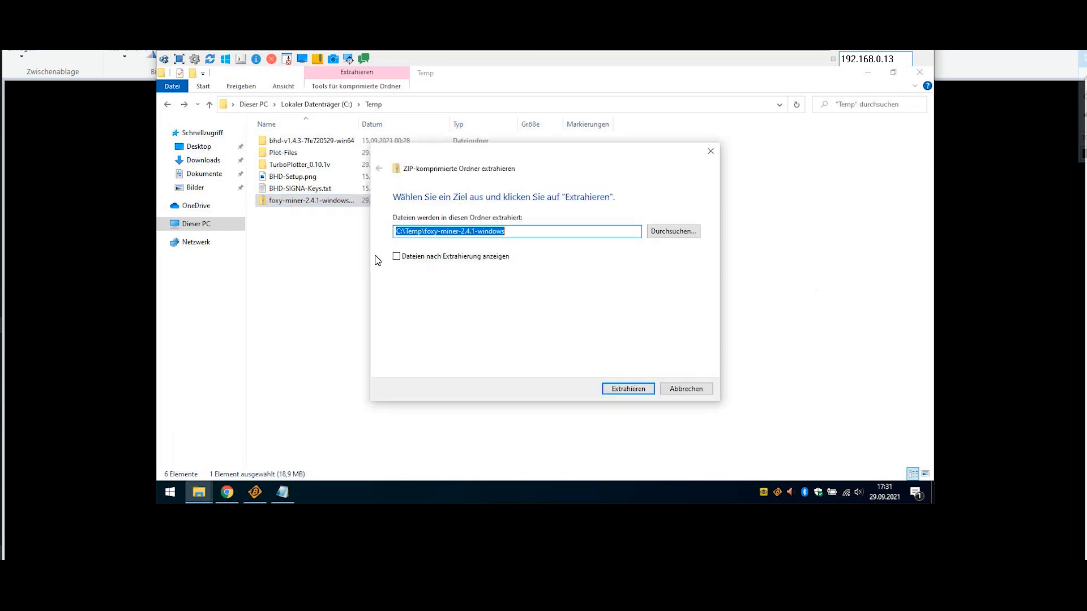
click(628, 388)
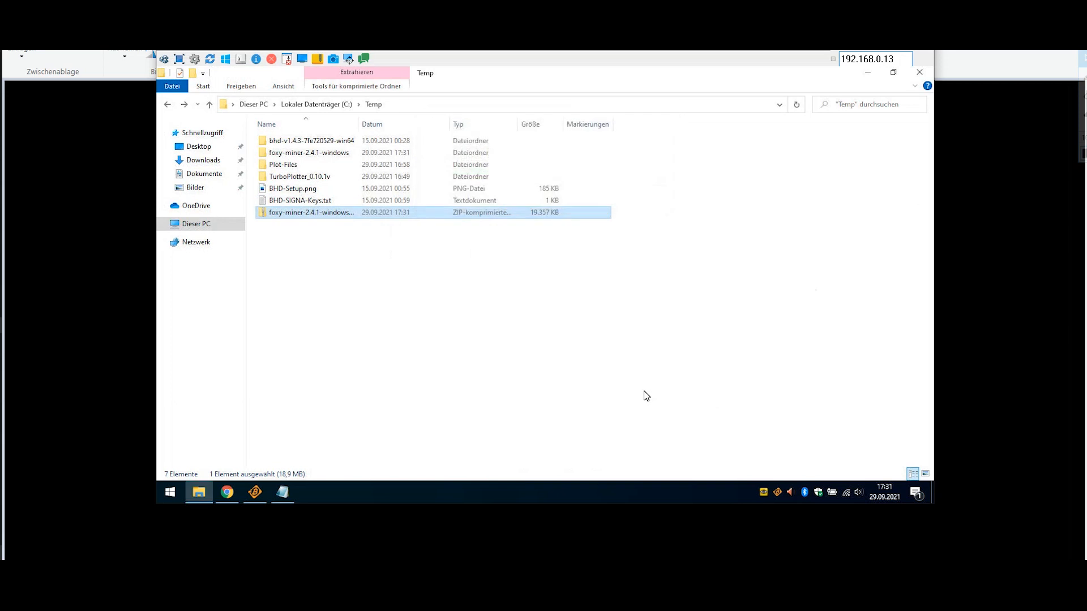
click(644, 391)
Permanently delete the downloaded foxy-miner zip file from the Temp folder
click(282, 213)
key(shift+Delete)
key(Return)
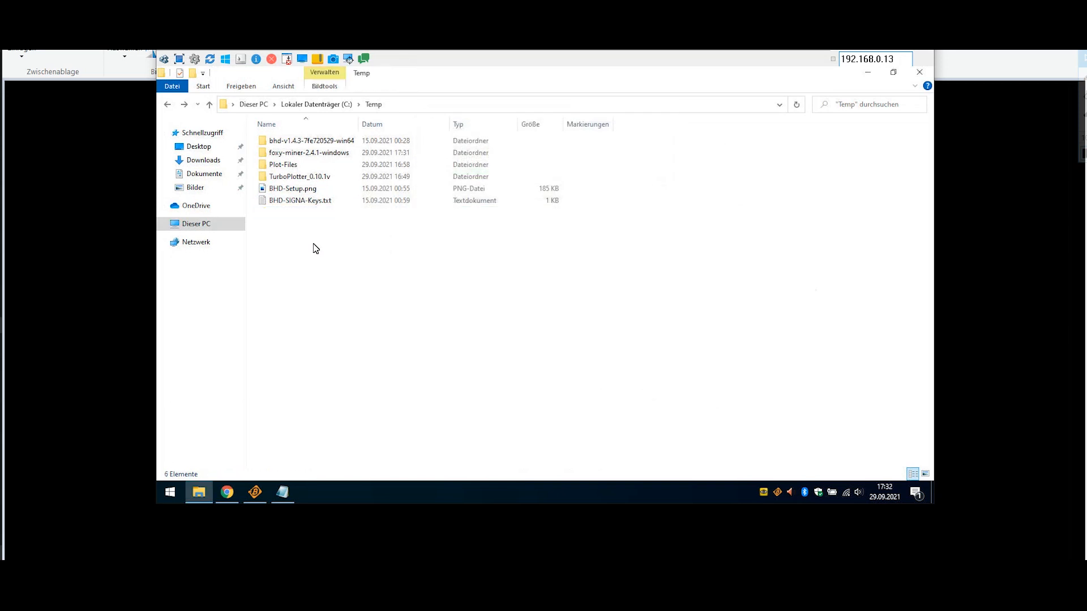
Launch foxy-miner.exe from the extracted foxy-miner-2.4.1 folder and choose both BHD and SIGNA as the coins to mine
double_click(303, 156)
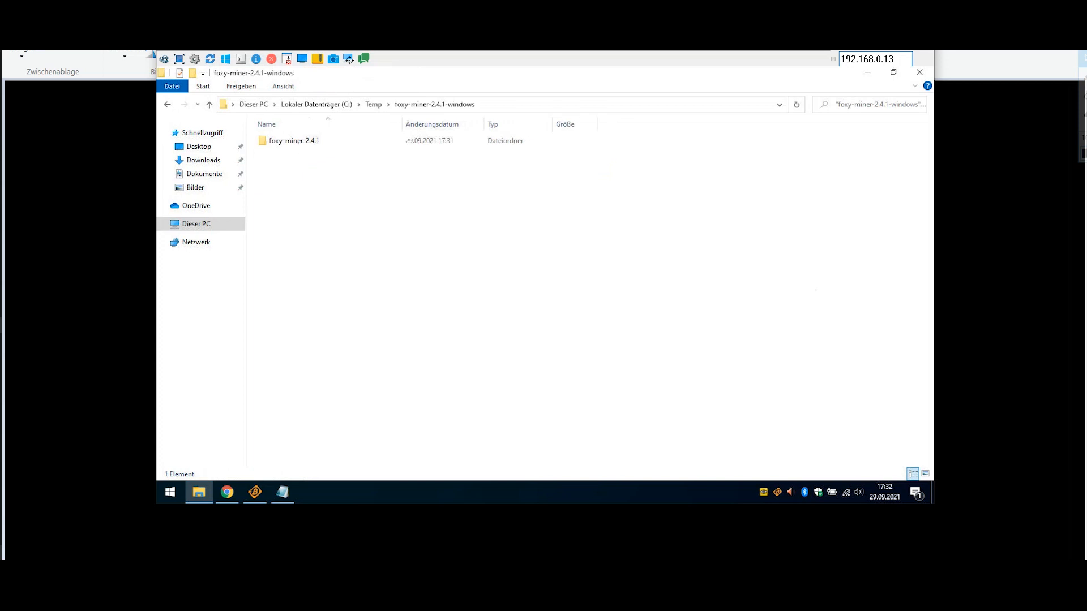
double_click(293, 145)
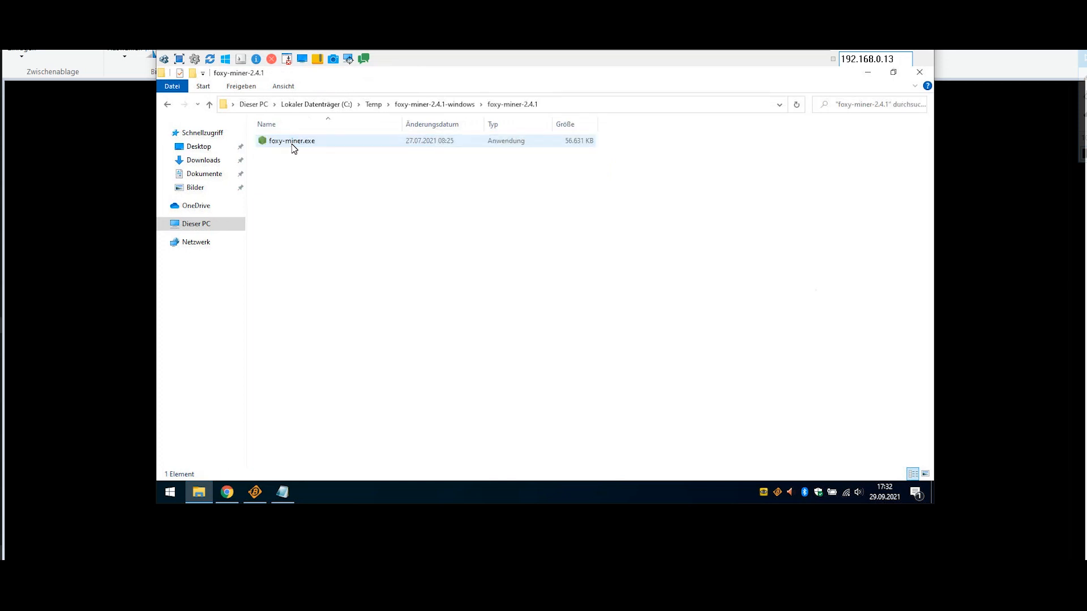
double_click(293, 146)
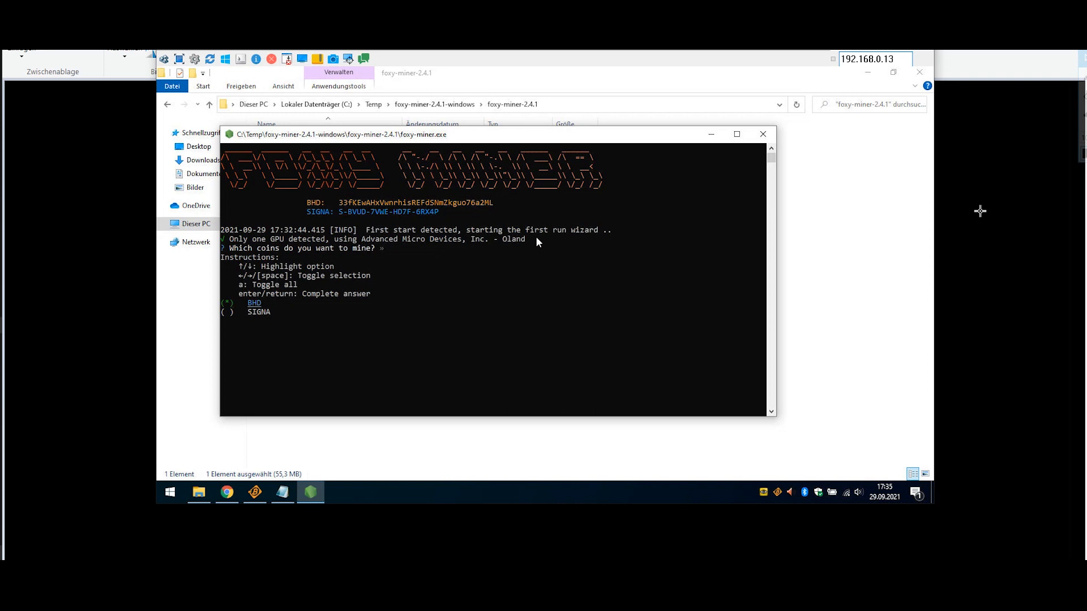
key(Down)
key(Return)
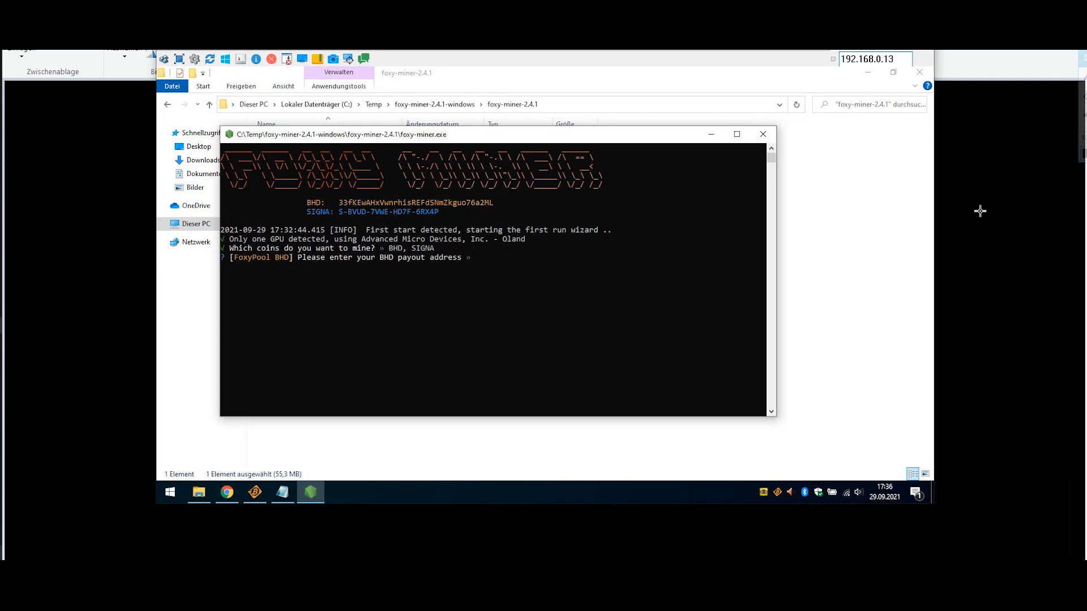
Copy the Bitcoin HD wallet address from BHD-SIGNA-Keys.txt and submit it as the BHD payout address in Foxy-Miner
click(283, 492)
click(443, 285)
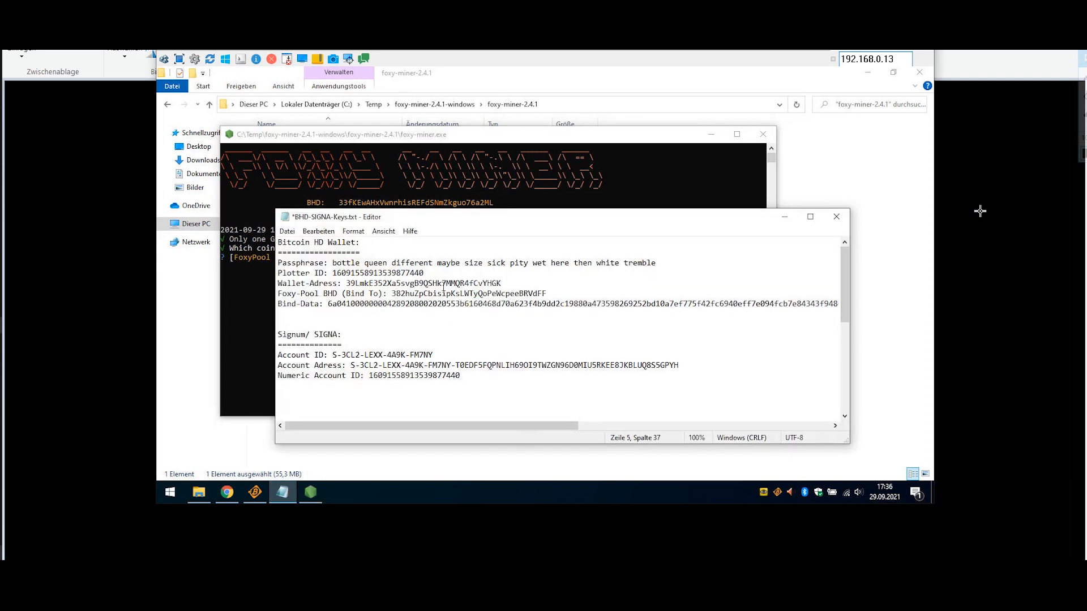
drag(501, 283, 346, 285)
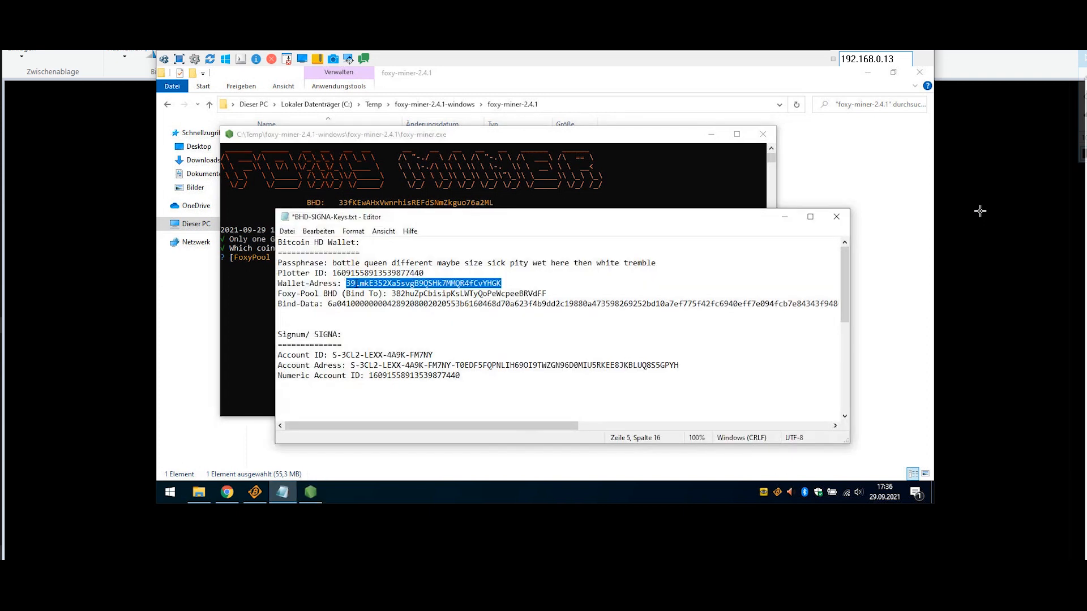
right_click(360, 281)
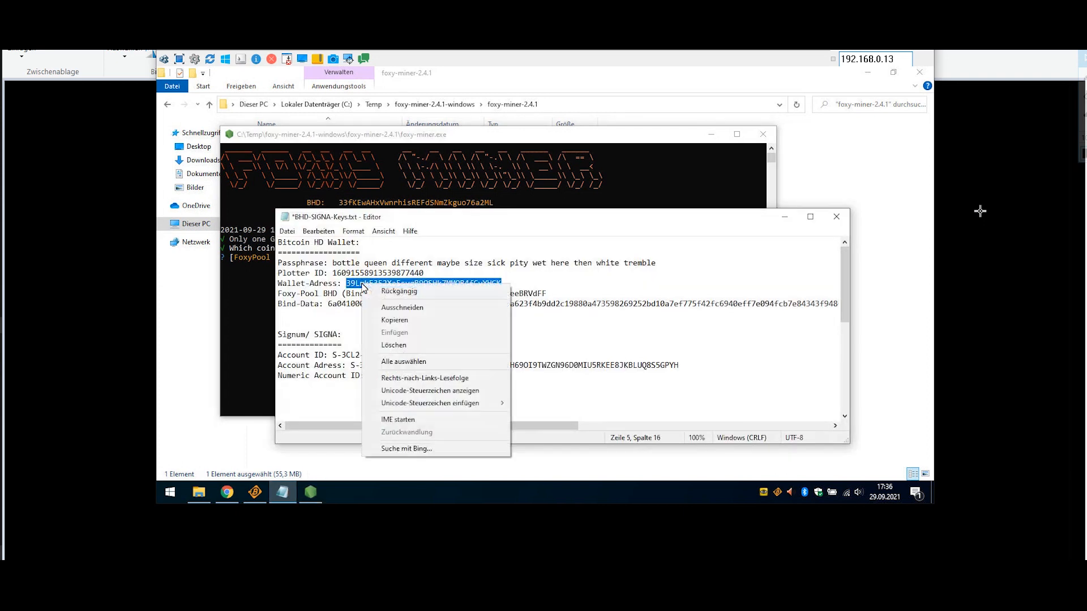
click(396, 321)
click(533, 195)
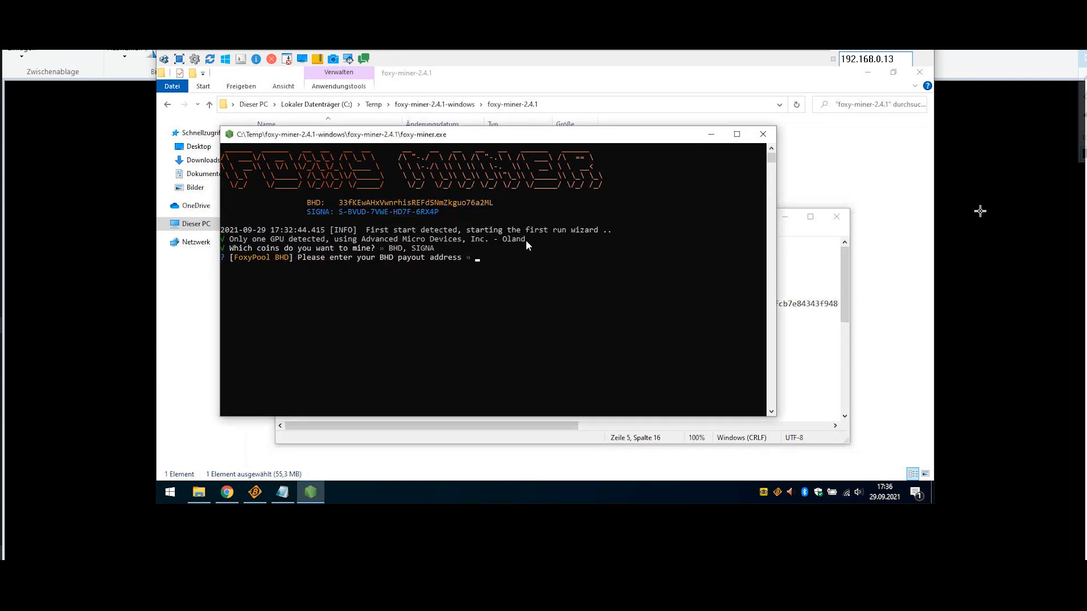
key(ctrl+v)
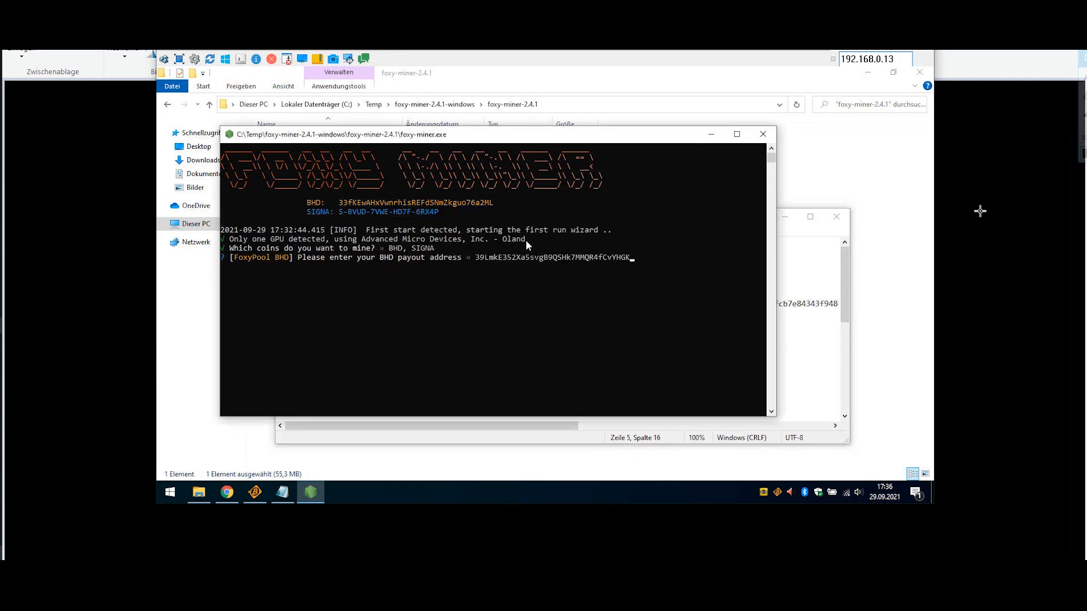
key(Return)
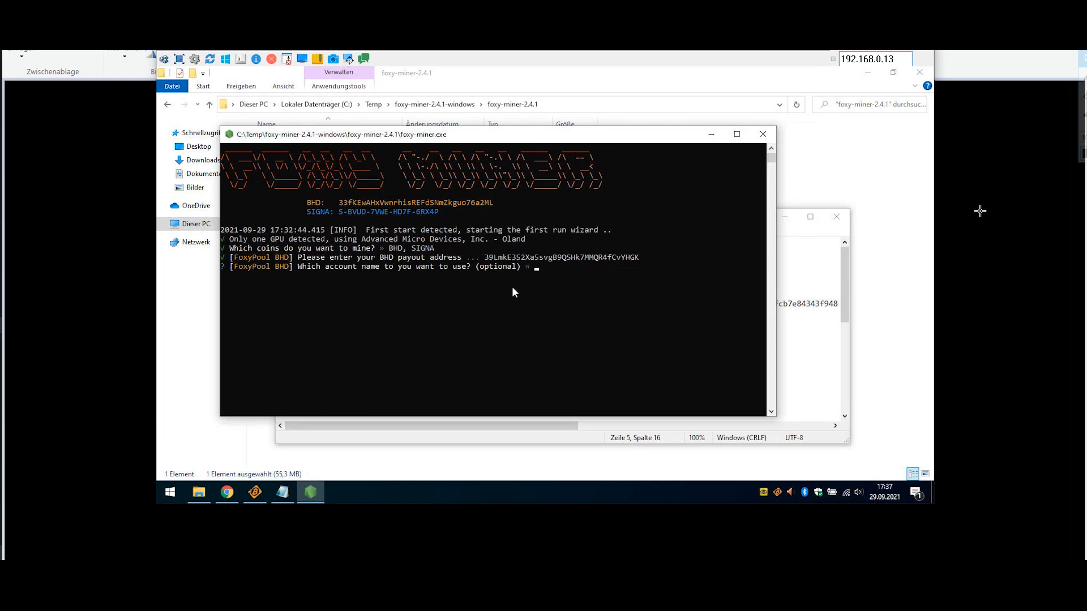
Enter PassivAktiv-YouTube-EN-Tutorial as the FoxyPool BHD account name and copy that name from the console
key(ctrl+v)
click(536, 270)
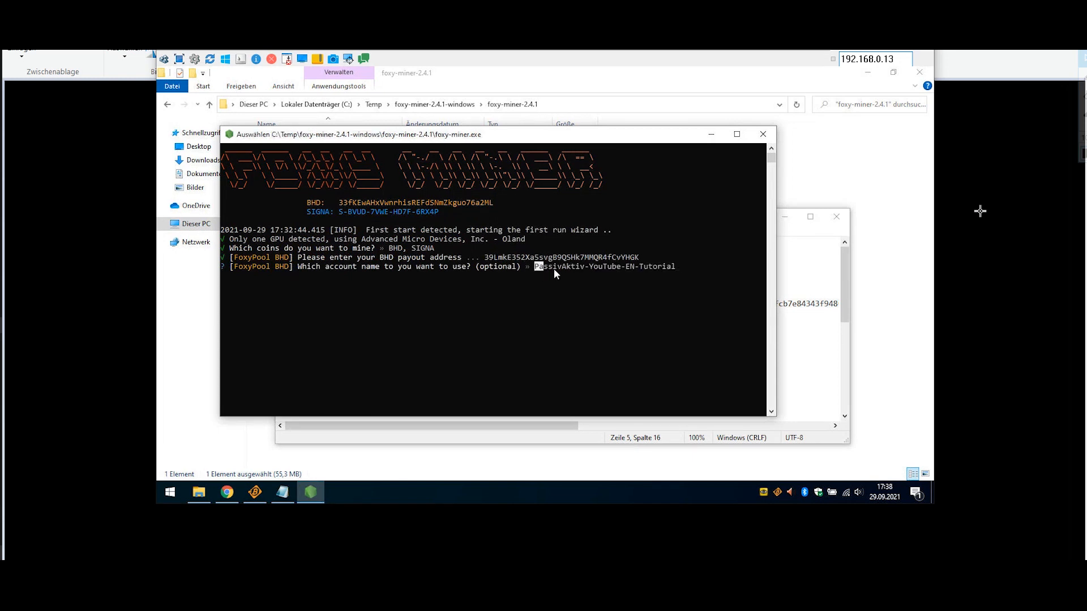
drag(628, 270, 664, 269)
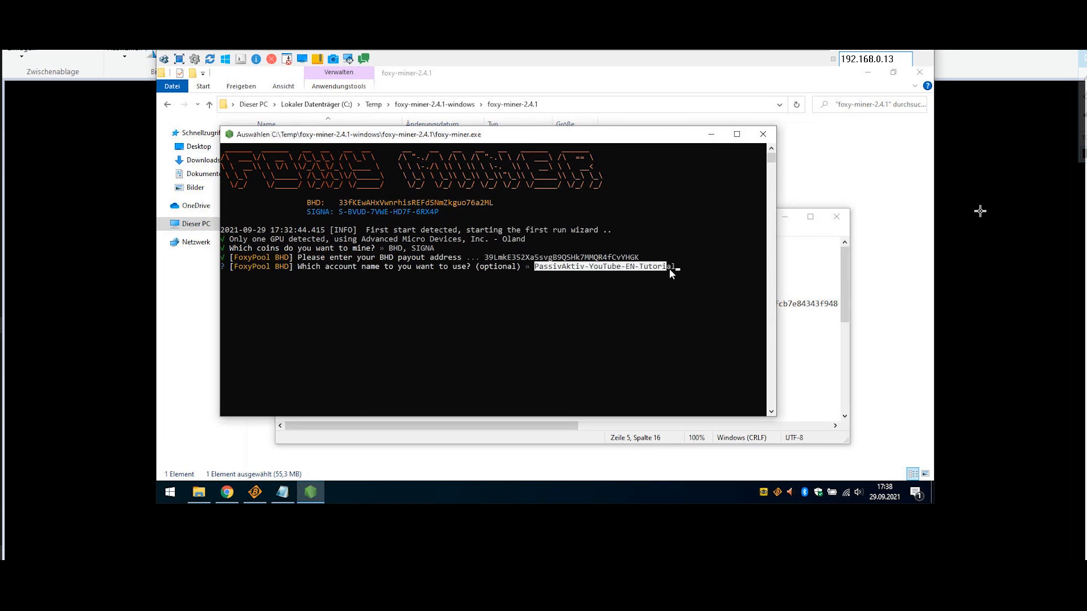
right_click(667, 267)
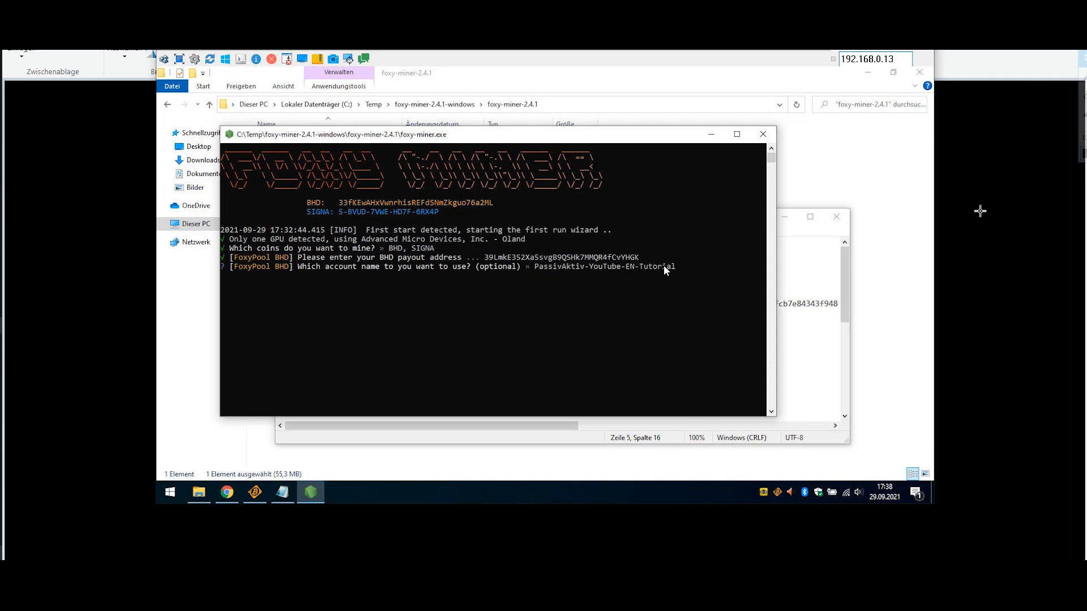
Add the line "Foxy-Miner Account-Name: PassivAktiv-YouTube-EN-Tutorial" below the Bind-Data entry in BHD-SIGNA-Keys.txt
click(795, 270)
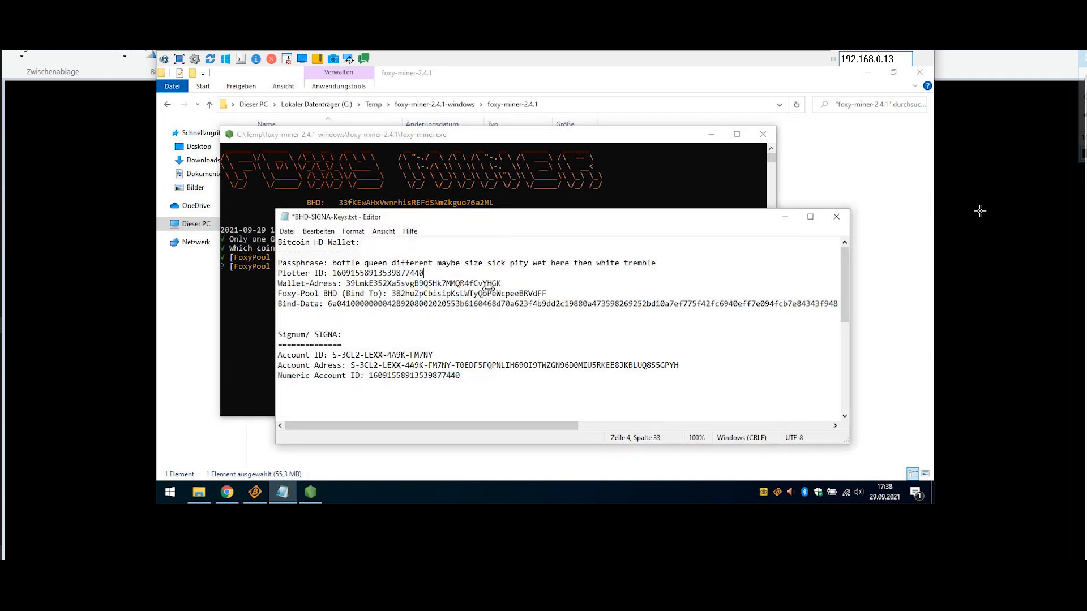
click(338, 313)
text(Account-Name)
key(ctrl+v)
key(Home)
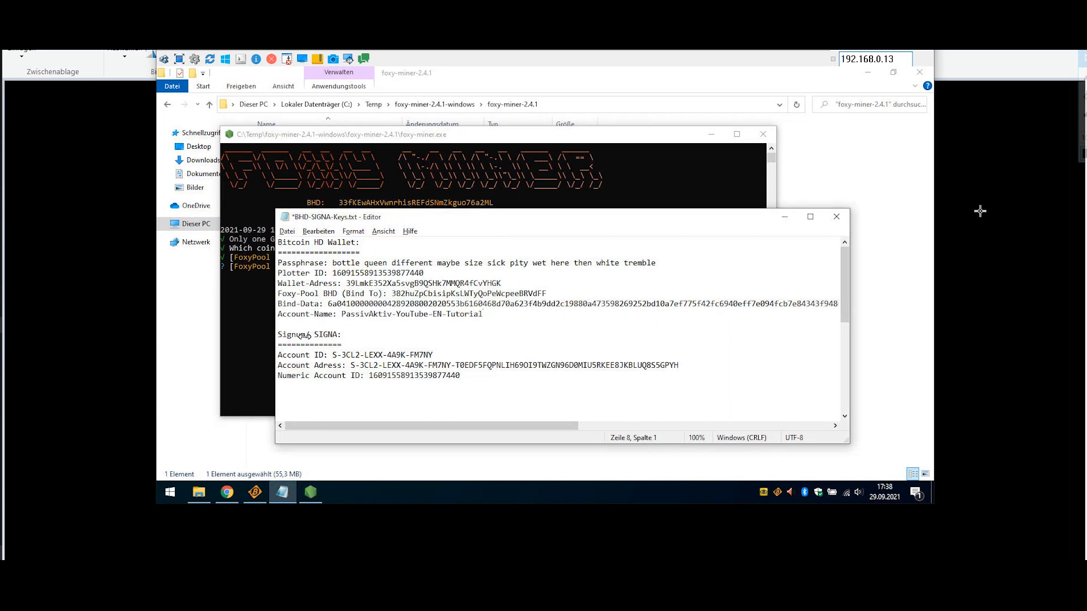
text(Foxy-Pool)
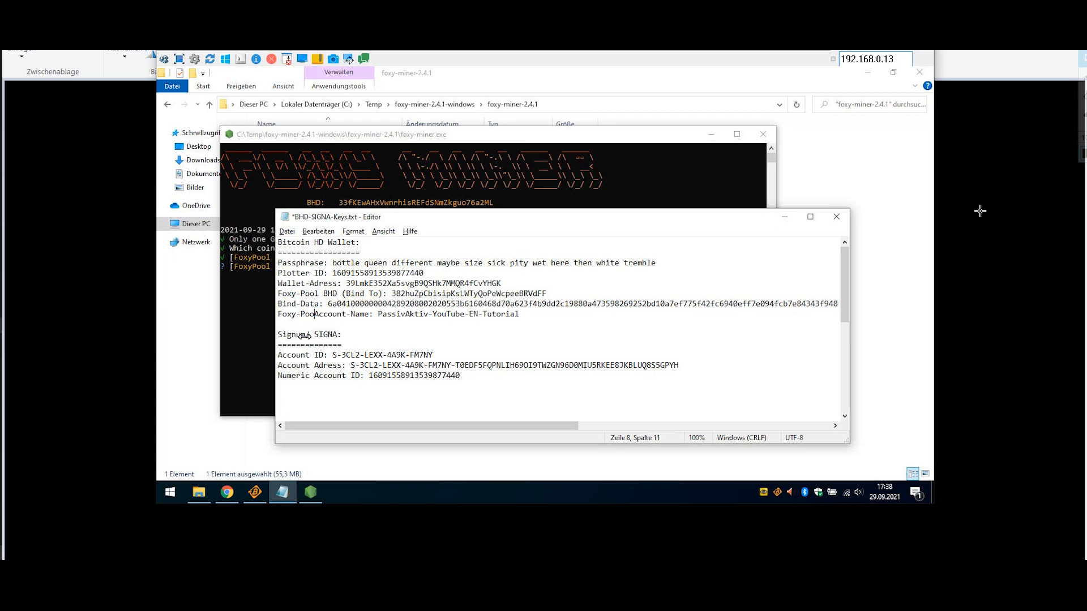
drag(299, 314, 318, 315)
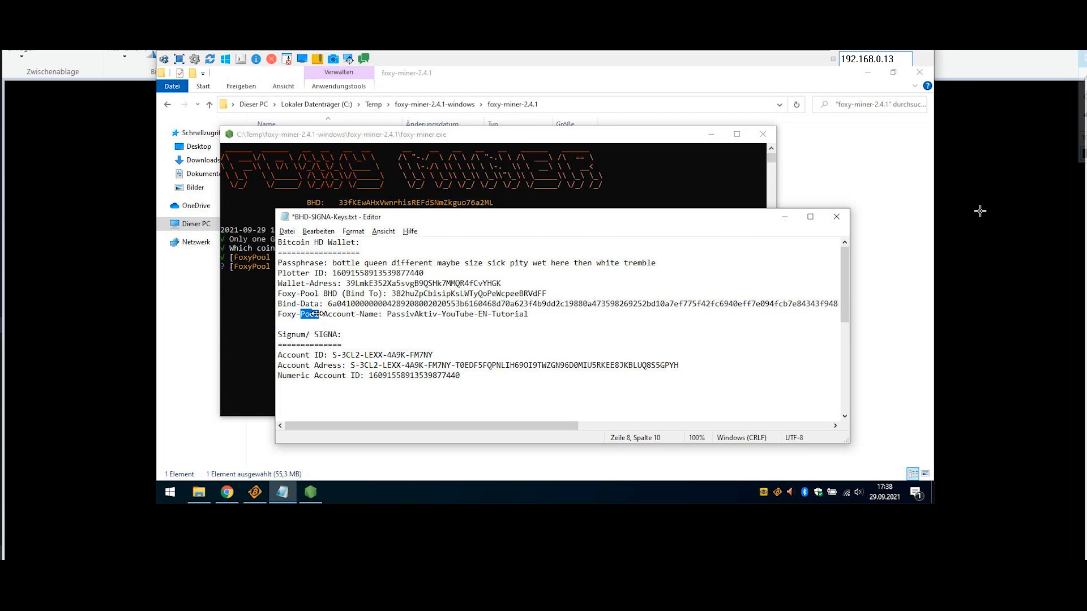
text(Miner)
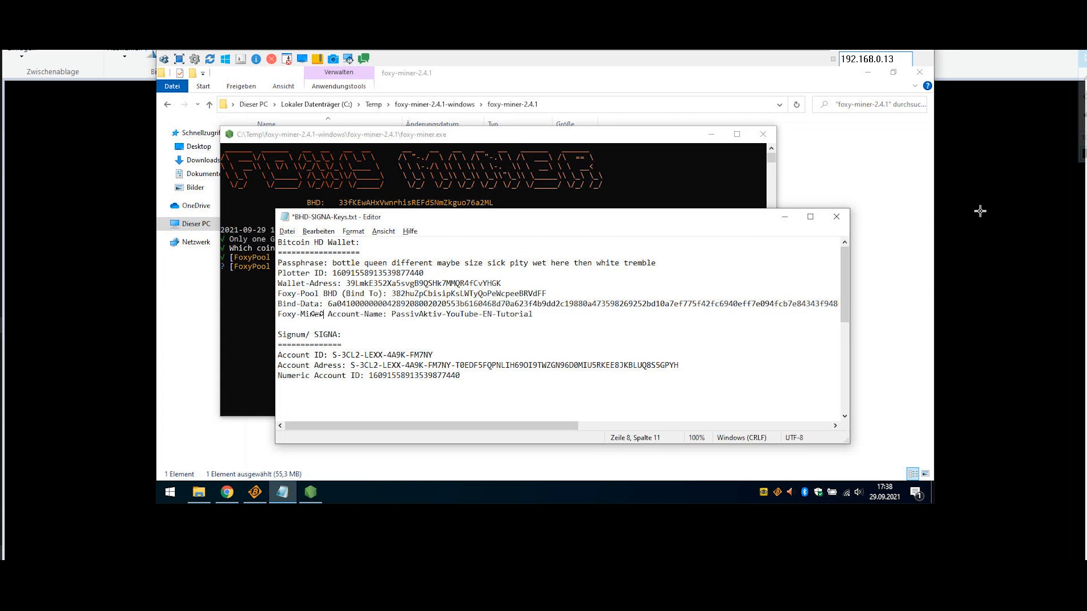
key(End)
Submit the BHD account name in Foxy-Miner and set the BHD miner name to PassivAktiv-YouTube-EN-Tutorial-Miner
click(620, 150)
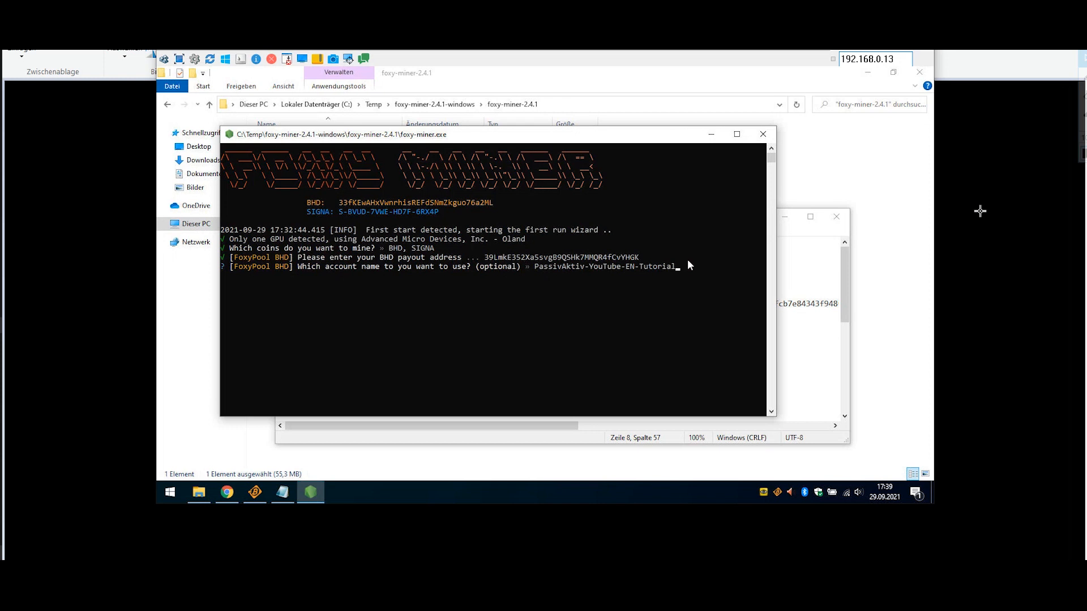
key(Return)
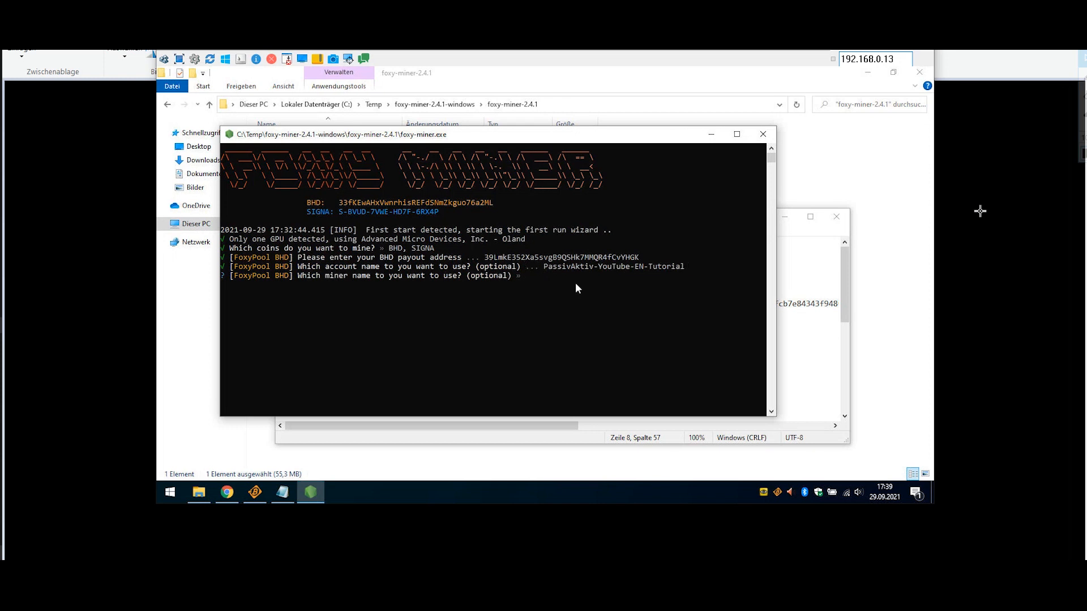
key(ctrl+v)
text(-Miner)
key(Return)
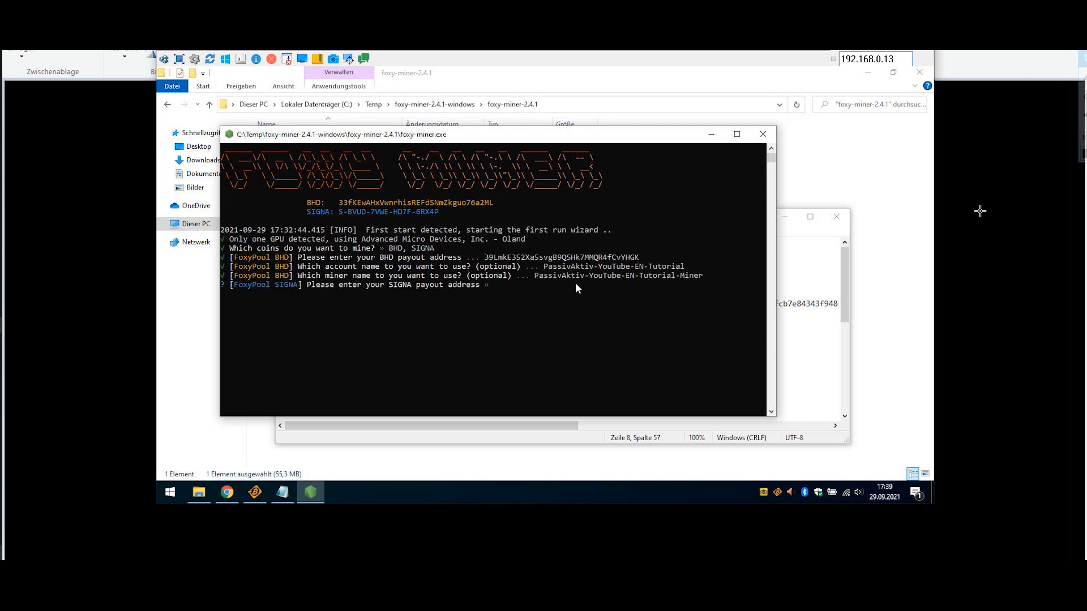
Add the line "Foxy-Miner-Name: PassivAktiv-YouTube-EN-Tutorial-Miner" below the account name in the Bitcoin HD section of the keys file
key(alt+Tab)
text(ox)
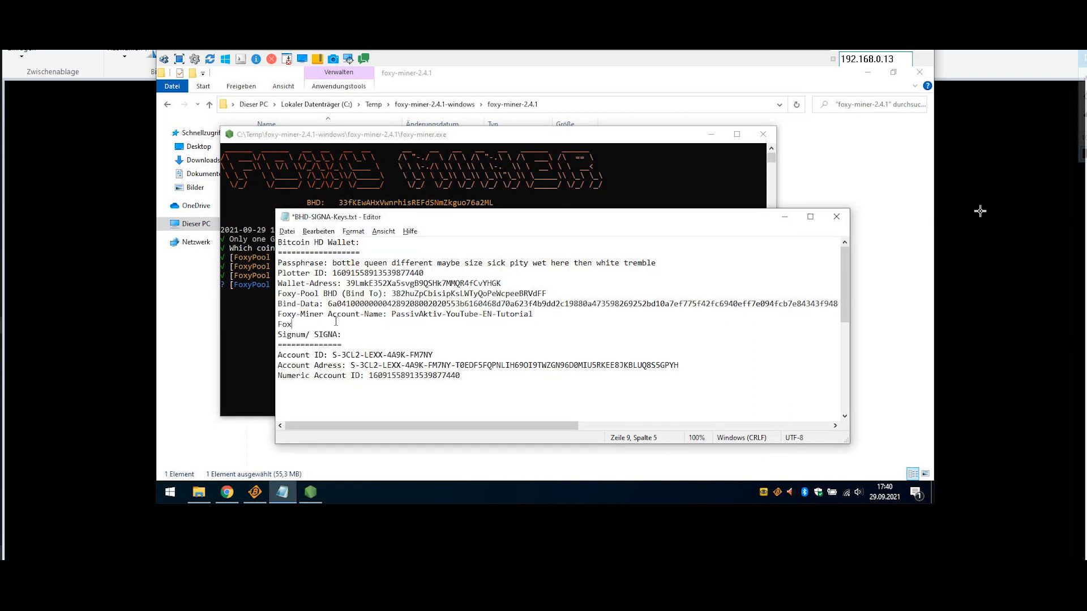
text(y-Miner-Name:)
key(Return)
key(Left)
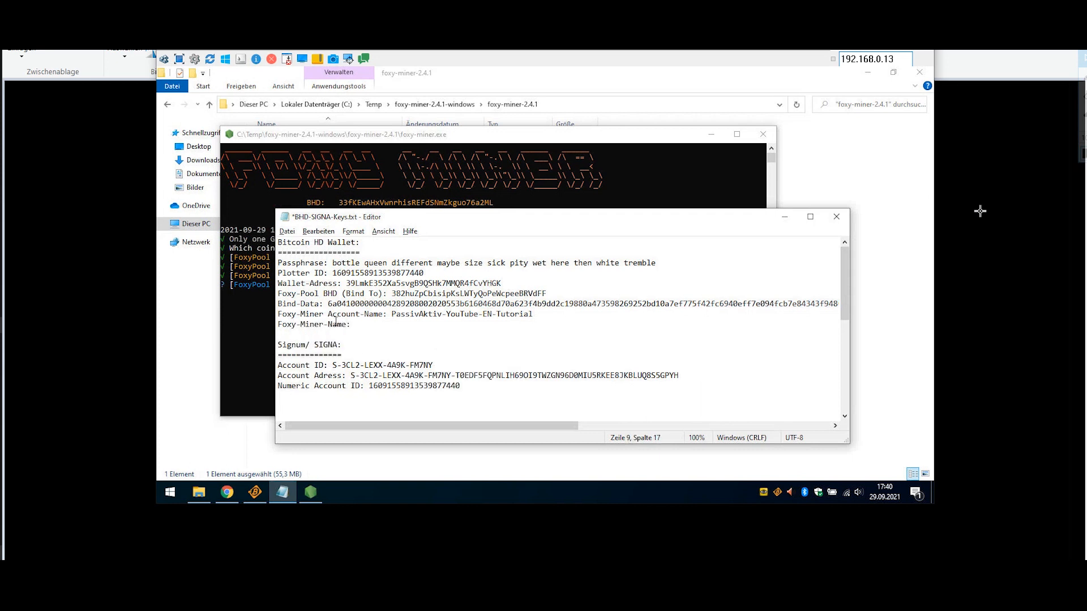
key(ctrl+v)
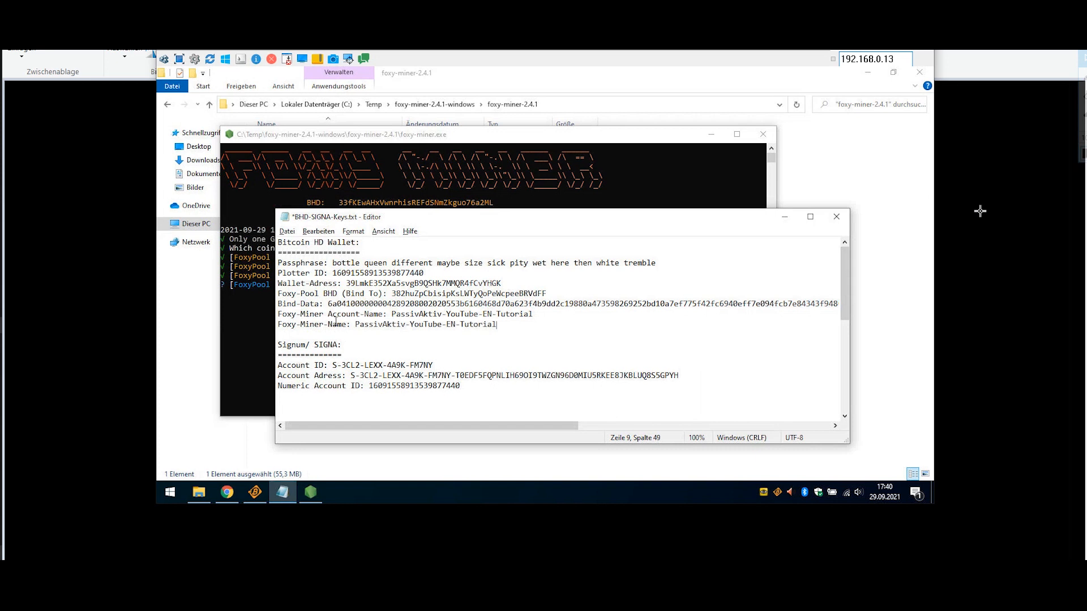
text(-Miner)
drag(524, 325, 277, 315)
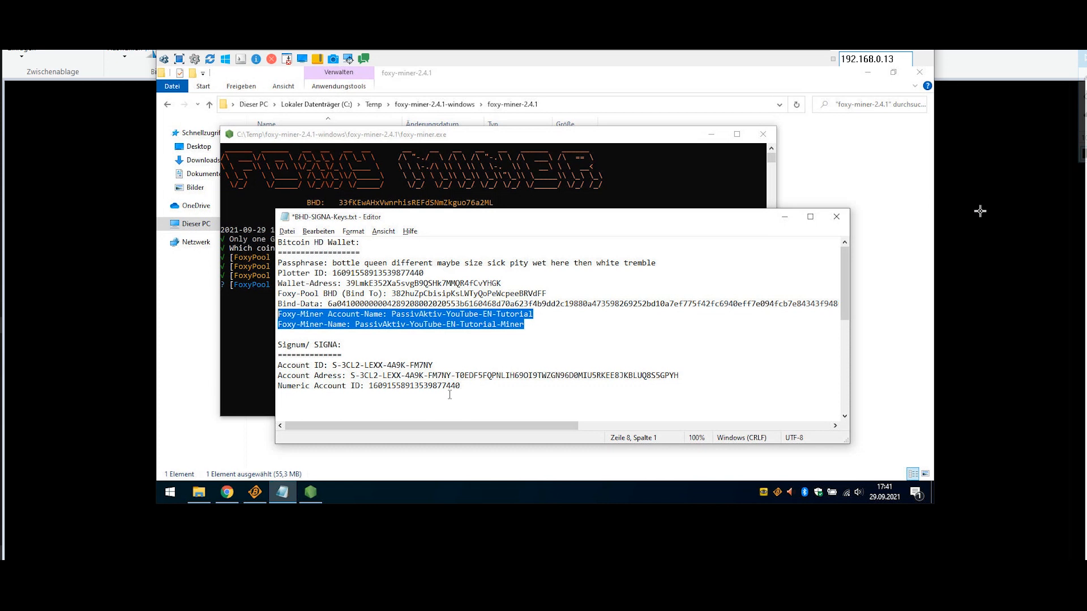
Copy the full Signum account address from the keys file and submit it as the SIGNA payout address in Foxy-Miner
click(697, 375)
shift+click(350, 375)
key(ctrl+c)
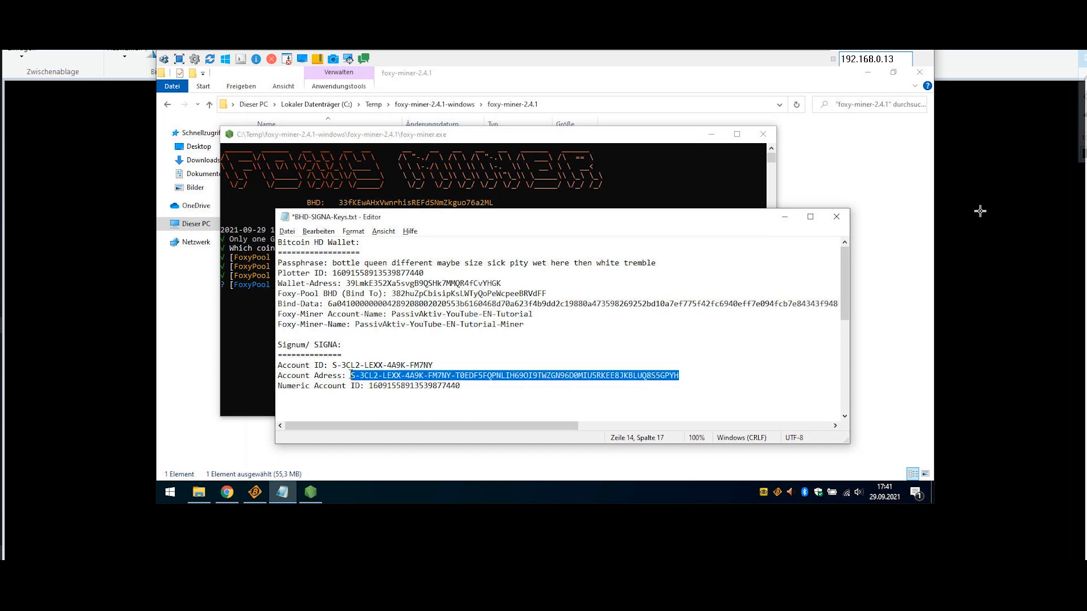
right_click(357, 379)
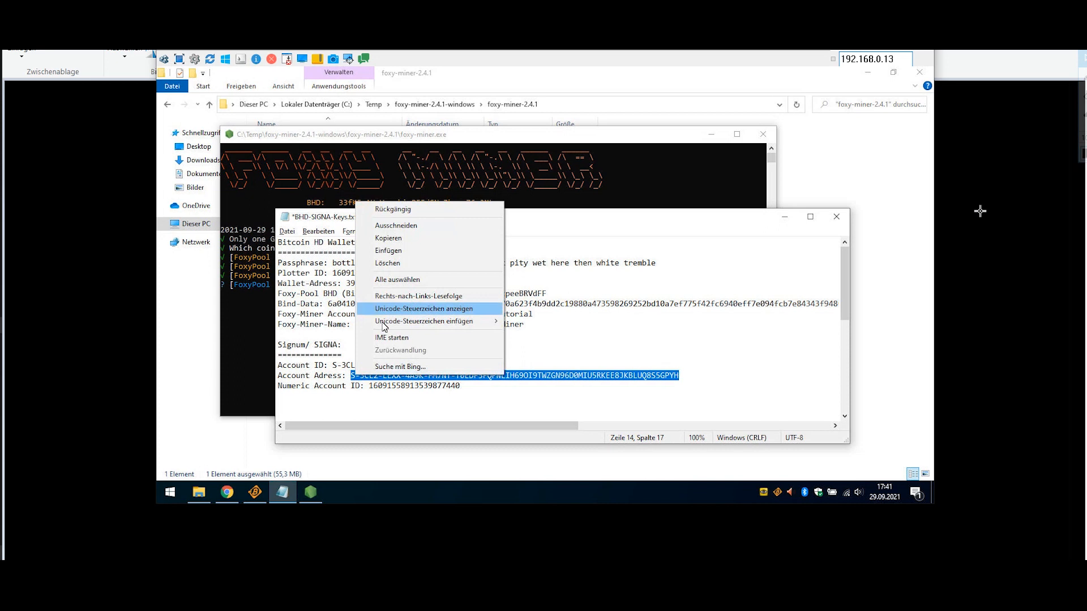
click(404, 238)
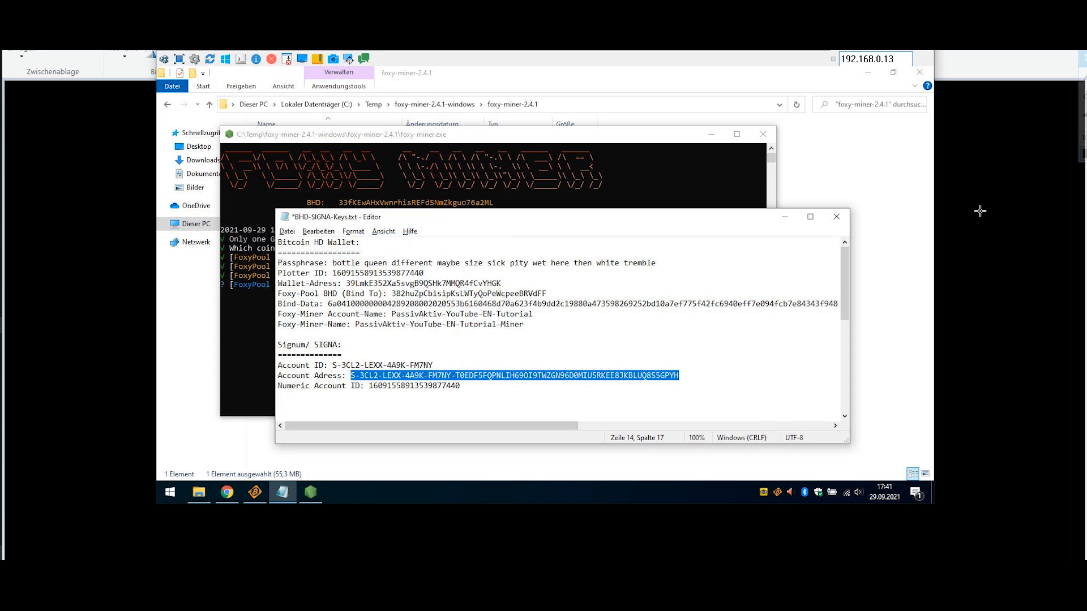
click(513, 137)
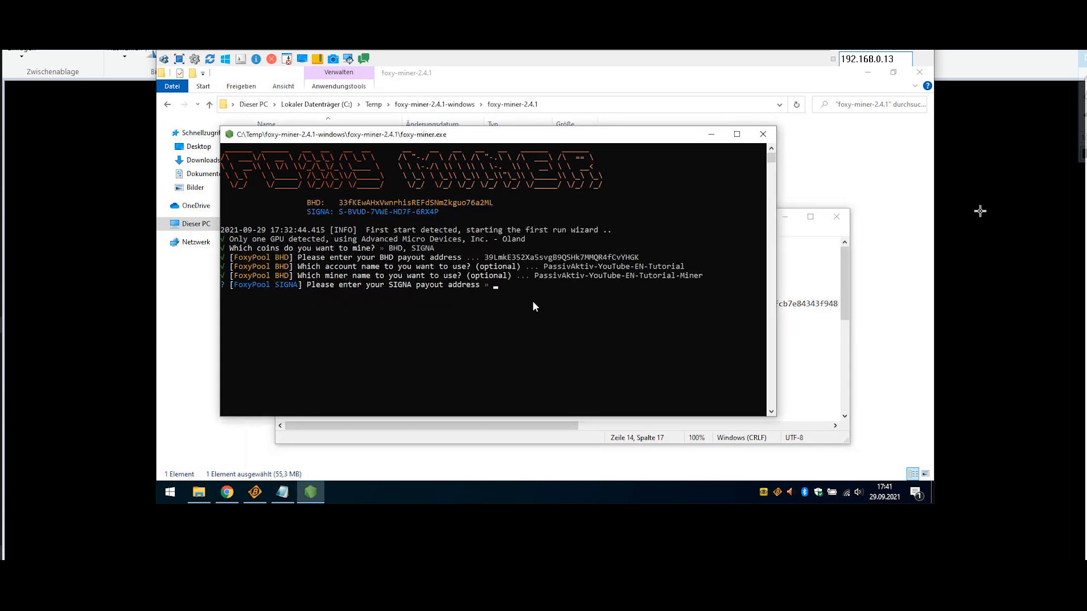
key(ctrl+v)
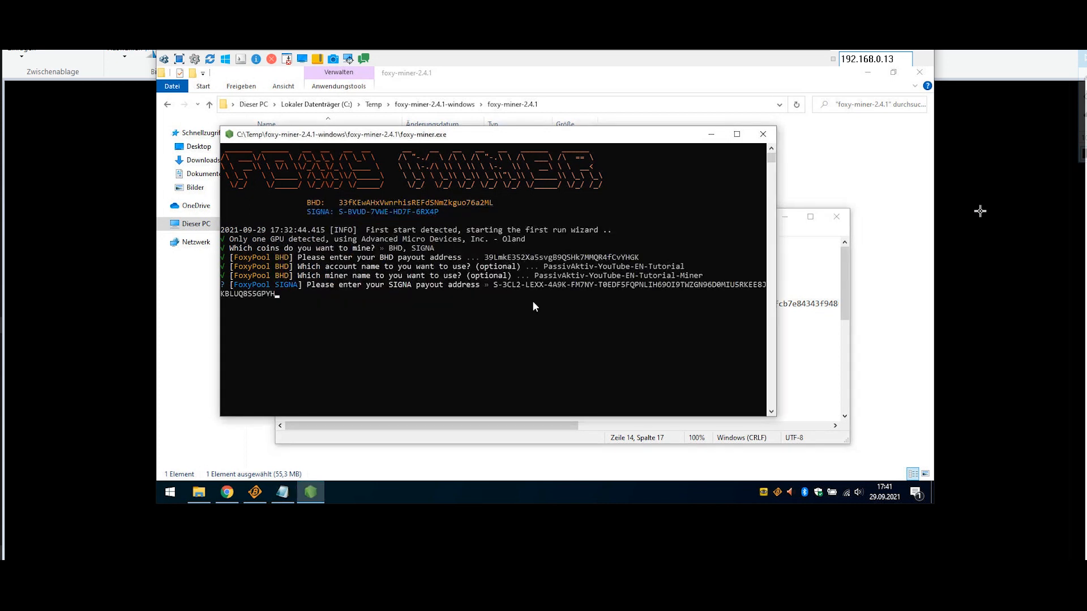
key(Return)
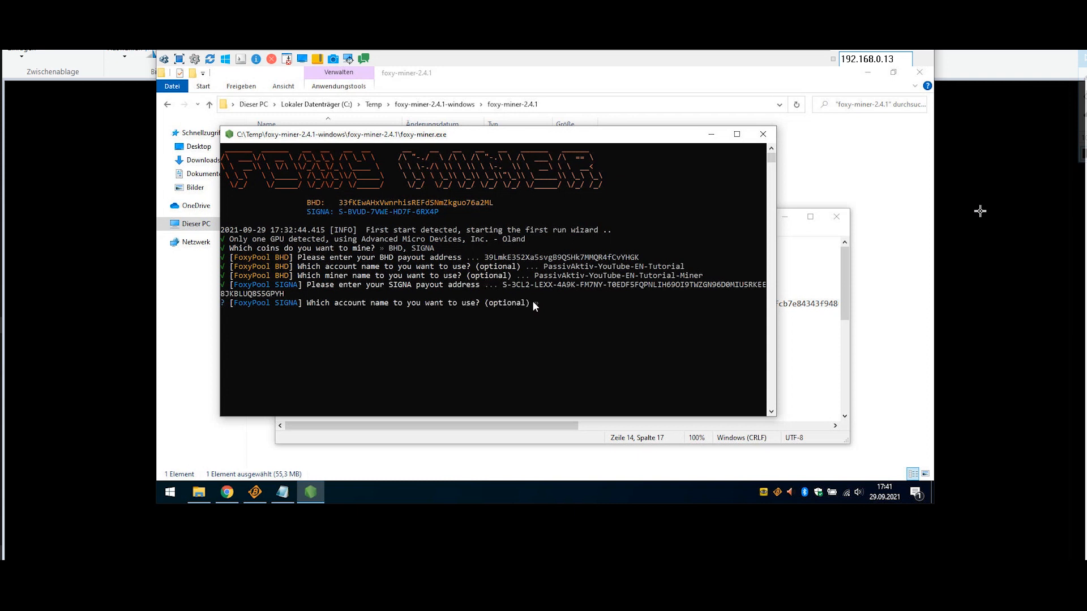
Copy the two Foxy-Miner name lines to the end of the Signum section in the keys file and append "-SIGNA" to each name
key(alt+Tab)
drag(524, 324, 271, 315)
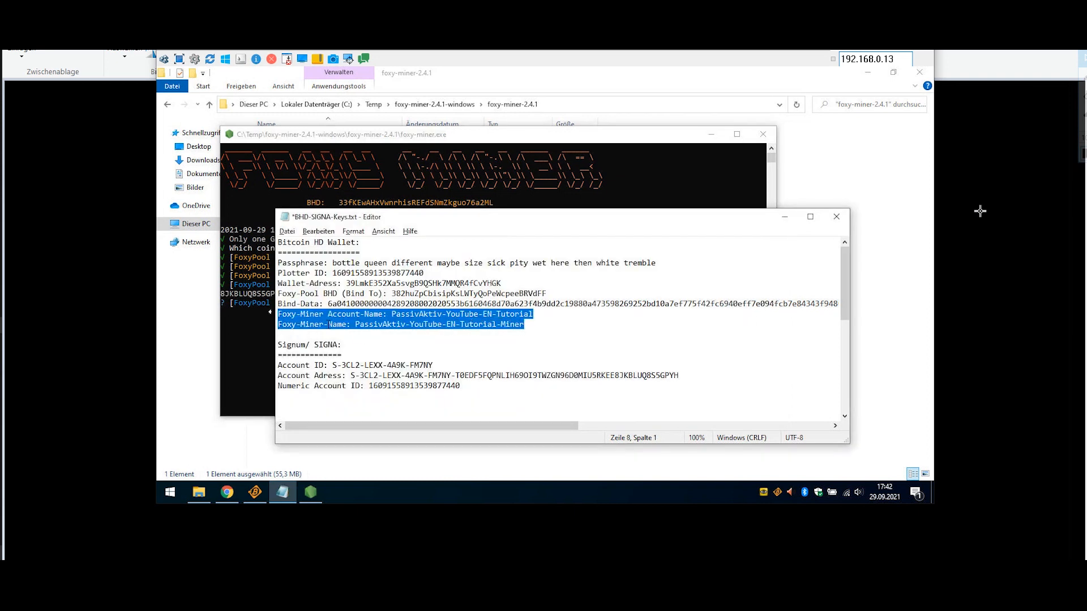
key(ctrl+c)
click(344, 396)
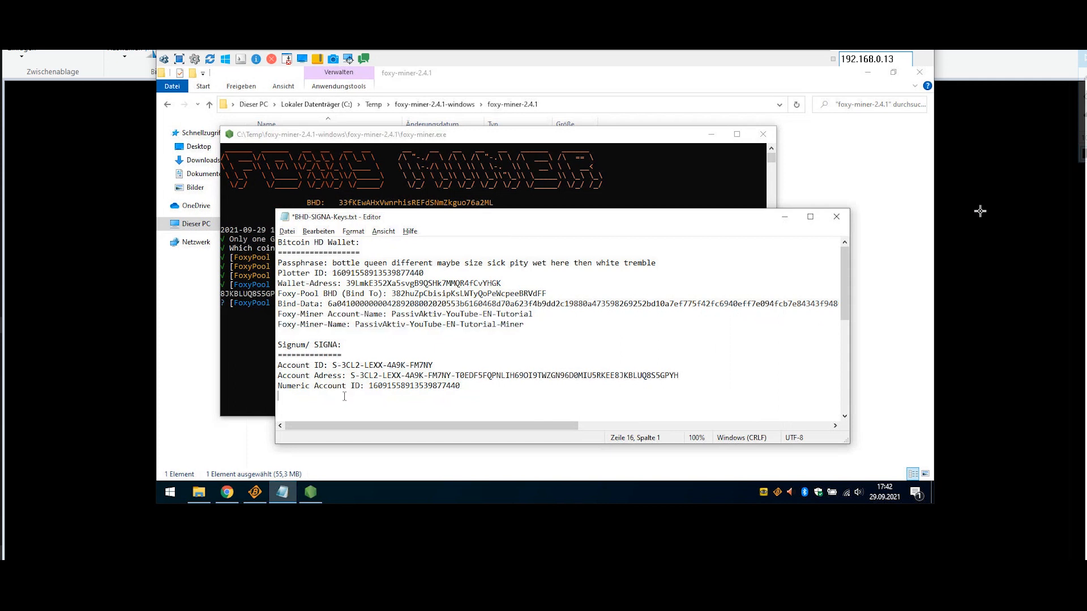
key(ctrl+v)
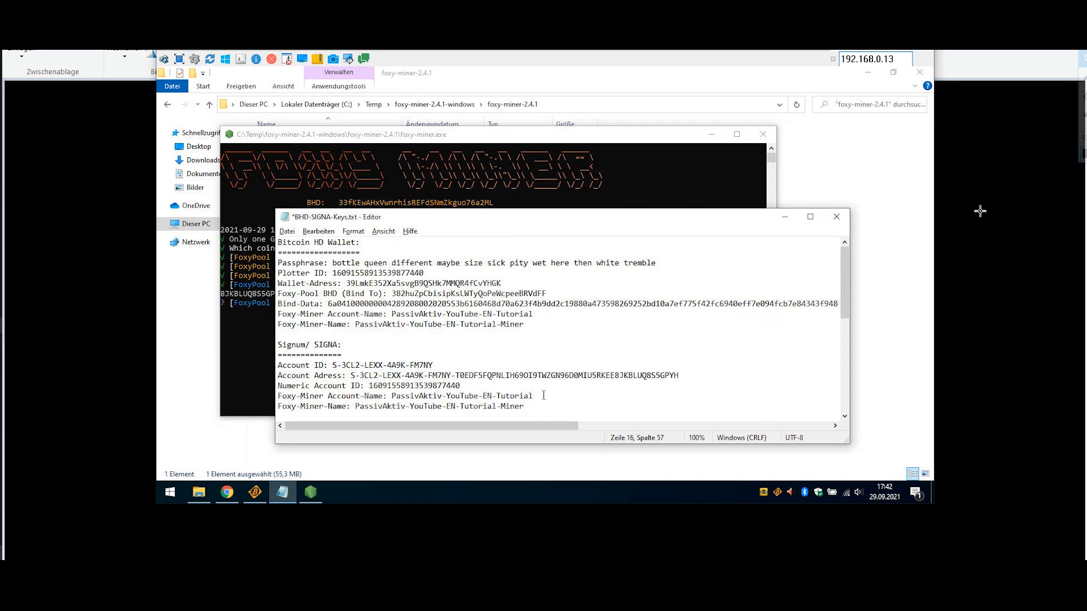
text(-SIGNA-SIGNA)
Copy PassivAktiv-YouTube-EN-Tutorial-SIGNA from the keys file and submit it as the FoxyPool SIGNA account name
drag(560, 396, 391, 396)
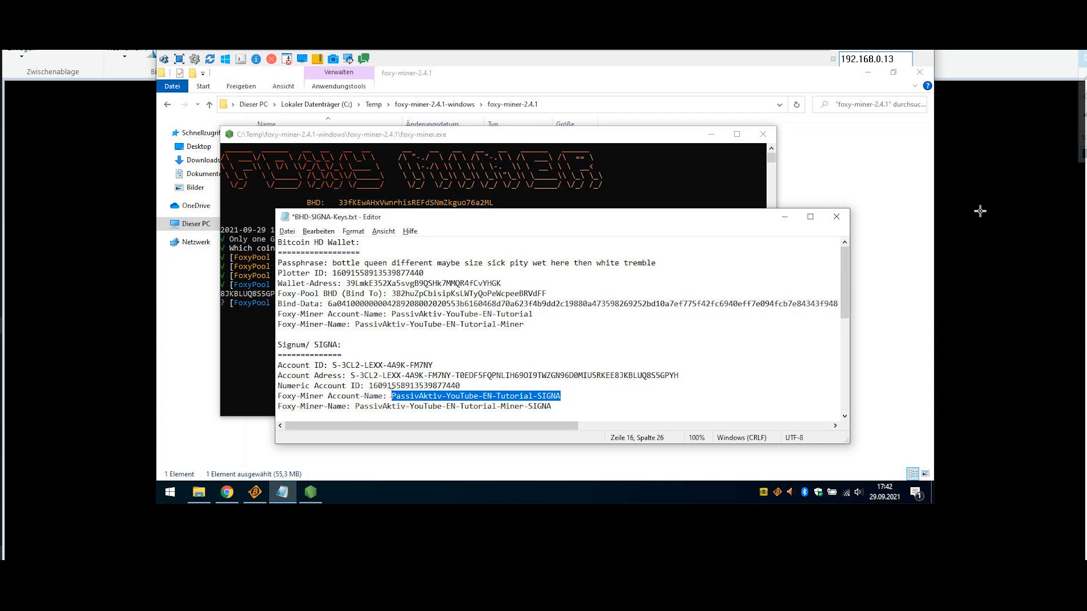
key(alt+Tab)
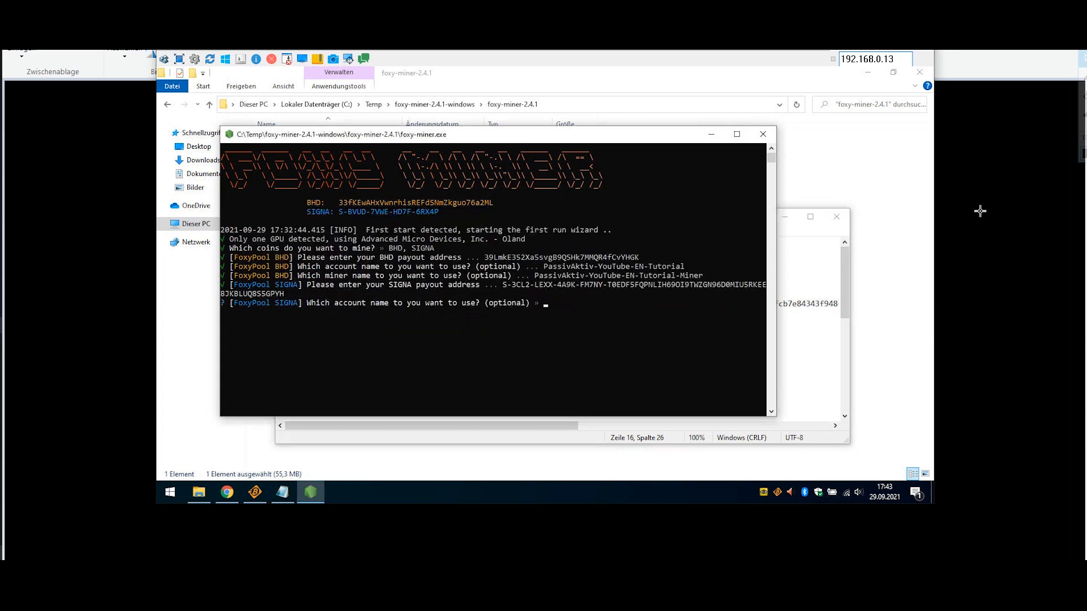
key(ctrl+v)
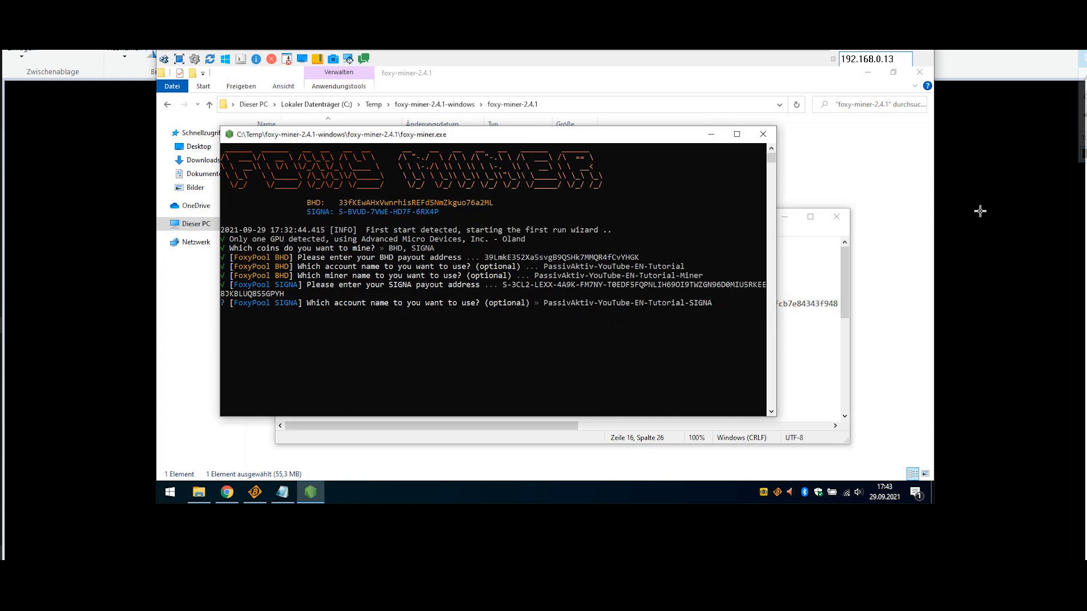
key(Return)
Submit PassivAktiv-YouTube-EN-Tutorial-Miner-SIGNA from the keys file as the FoxyPool SIGNA miner name, and prioritise BHD first and SIGNA second
key(alt+Tab)
drag(552, 406, 356, 405)
right_click(356, 406)
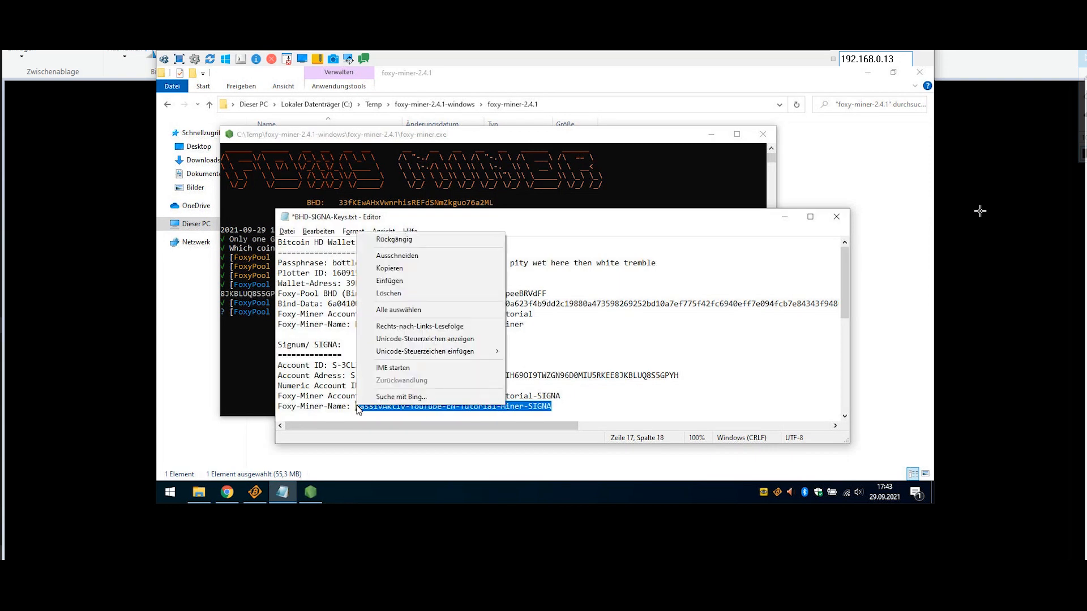
click(411, 271)
key(alt+Tab)
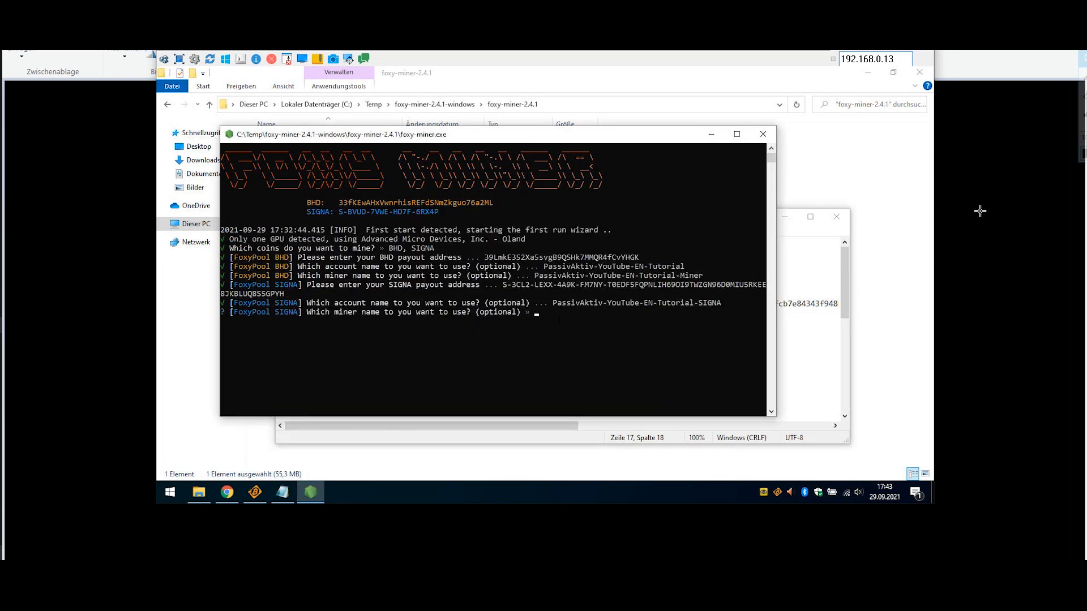
key(ctrl+v)
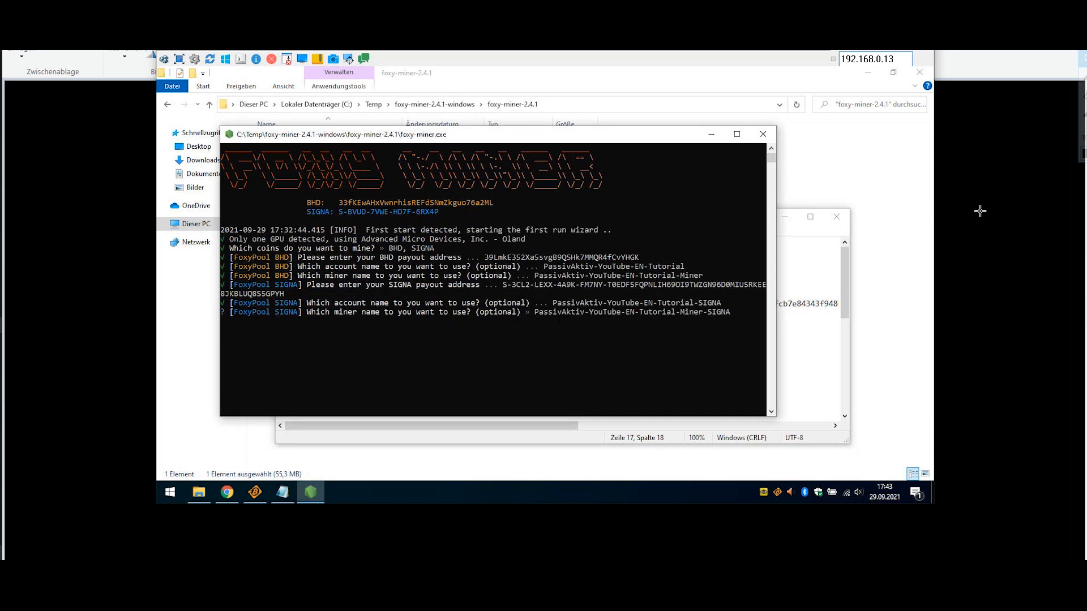
key(Return)
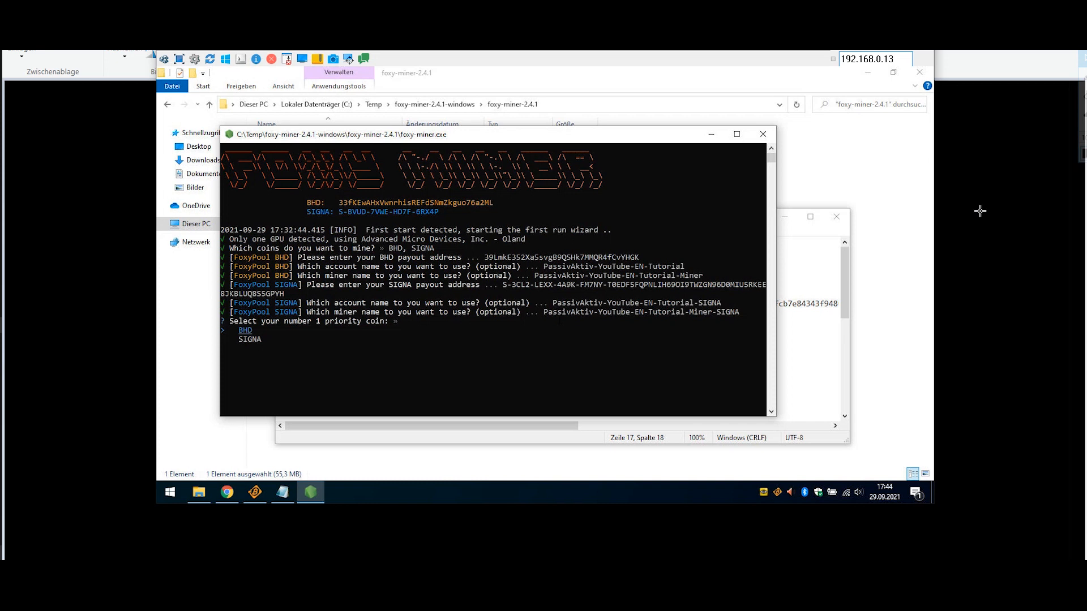
key(Return)
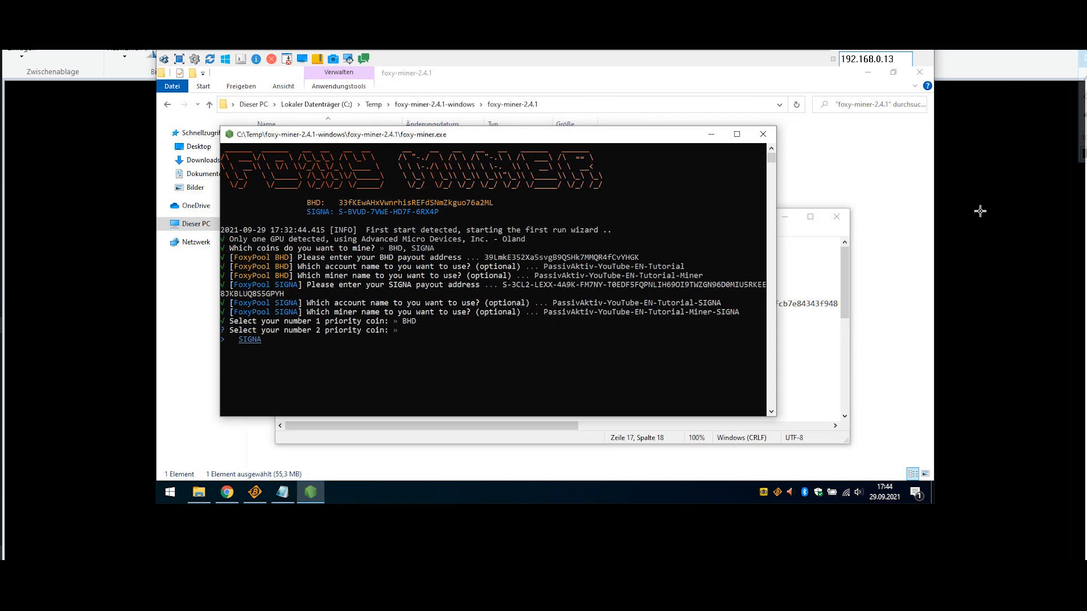
key(Return)
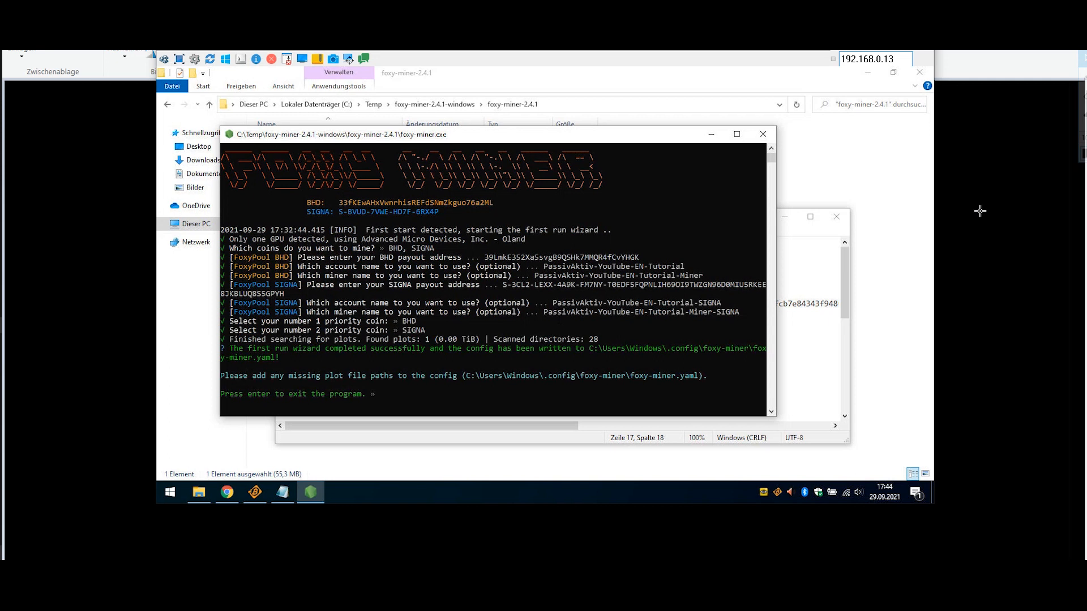
Copy the config folder path C:\Users\Windows\.config\foxy-miner\ to the end of the keys file under a "Foxy-Miner:" heading underlined with equals signs
click(467, 375)
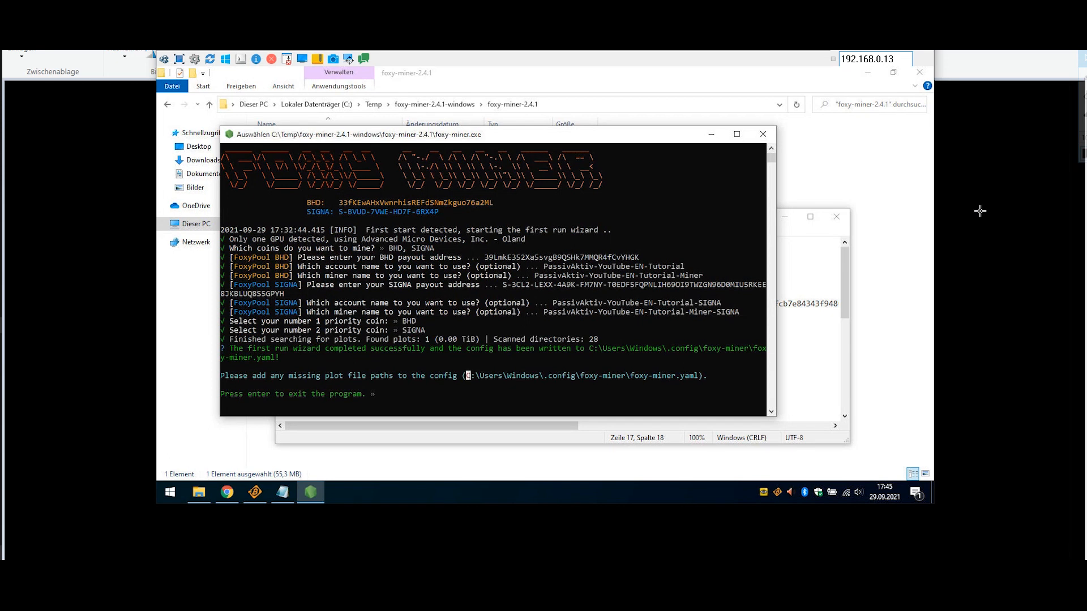
drag(469, 375, 627, 375)
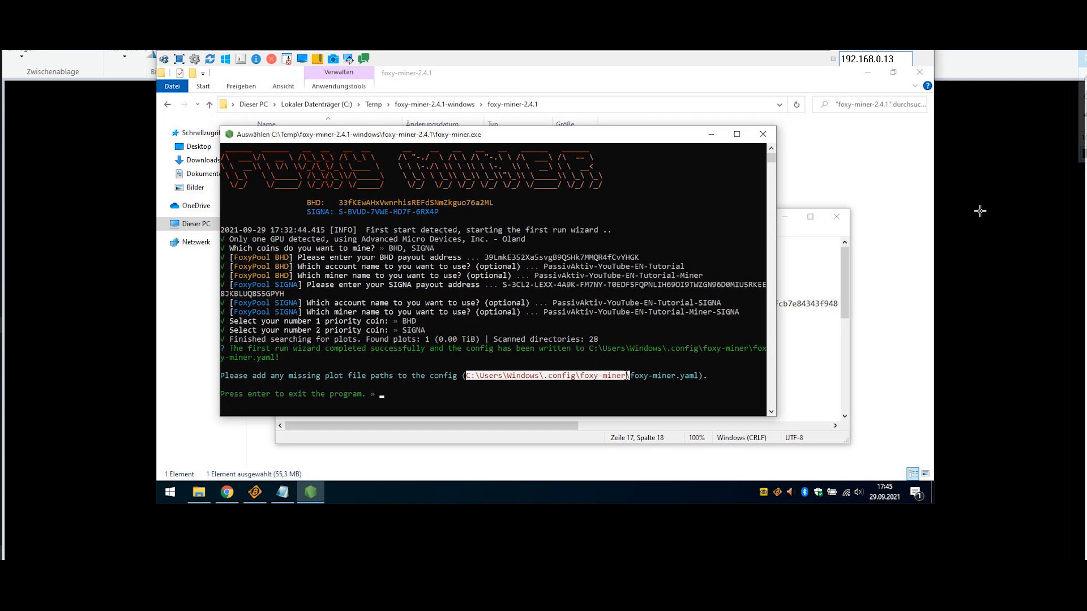
key(ctrl+c)
click(845, 255)
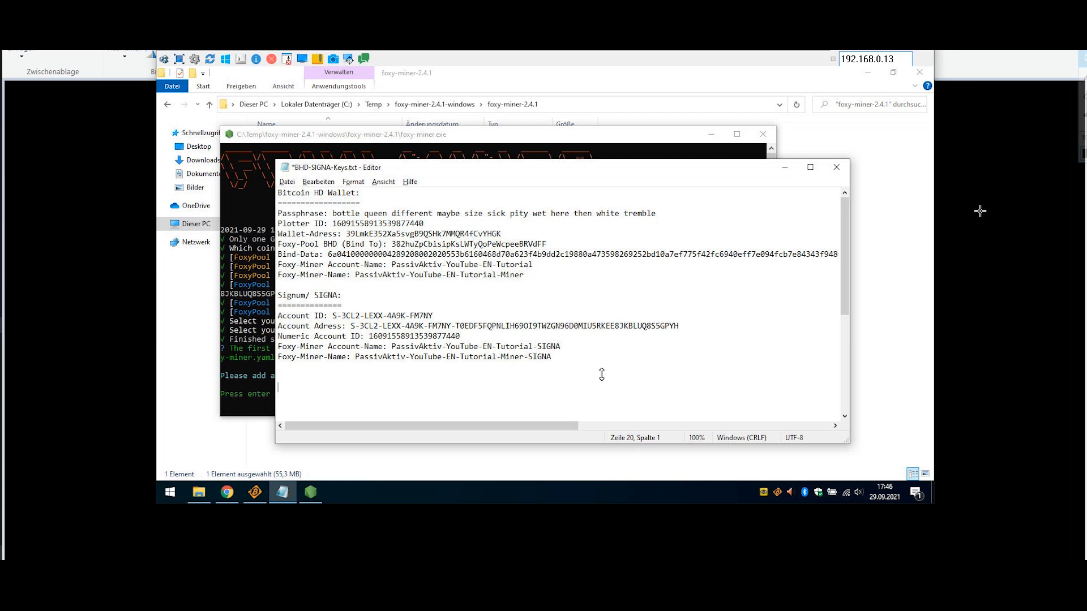
key(ctrl+v)
key(Up)
text(Foxy)
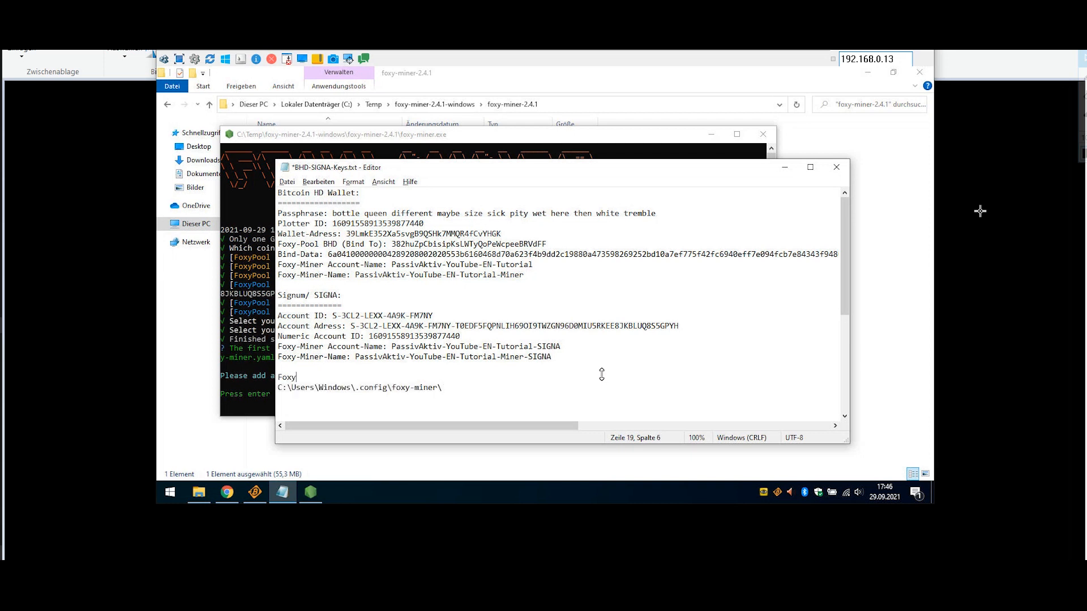
text(-Miner:)
key(Return)
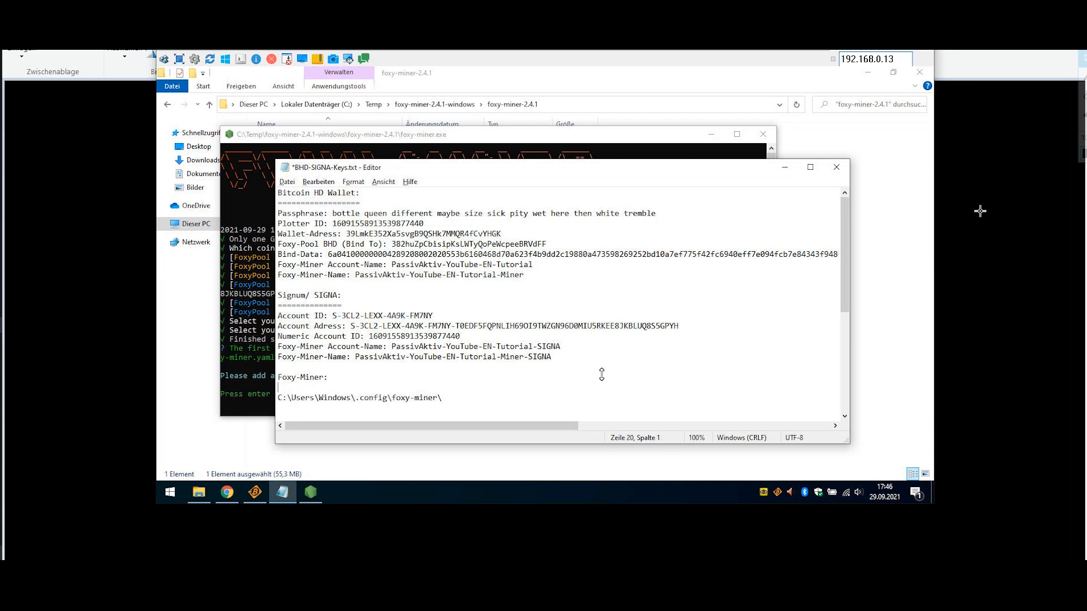
text(===========)
Exit Foxy-Miner and open the folder C:\Users\Windows\.config\foxy-miner\ in File Explorer
click(597, 136)
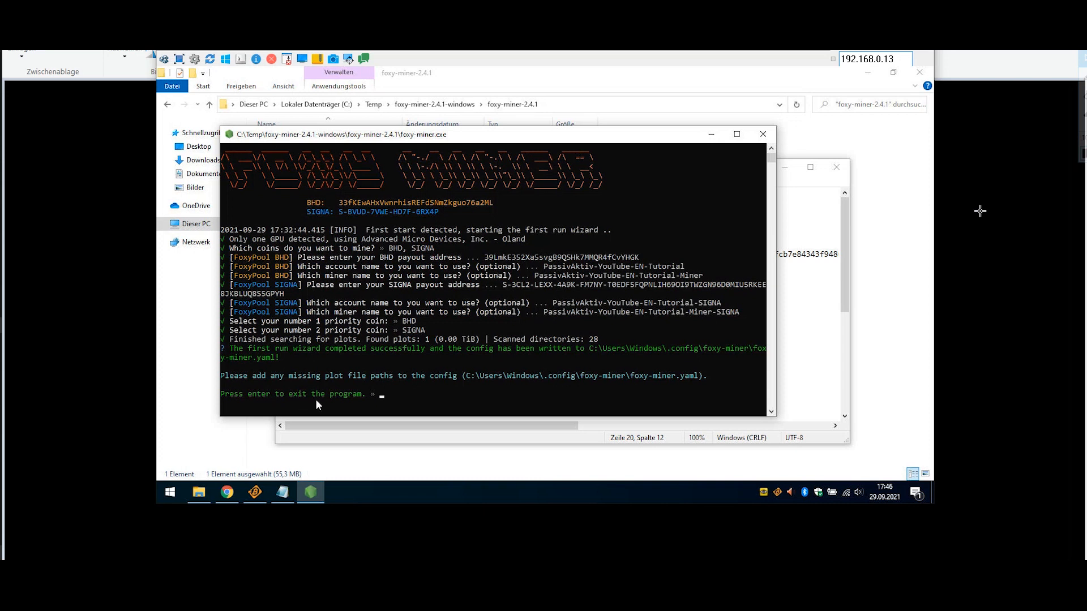
key(Return)
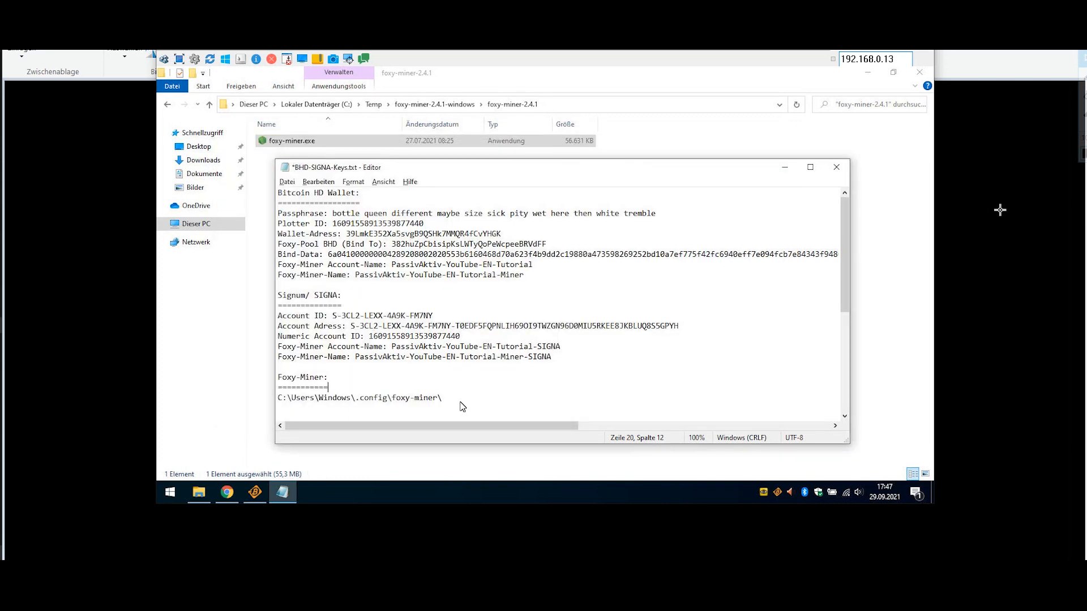
click(556, 107)
key(ctrl+v)
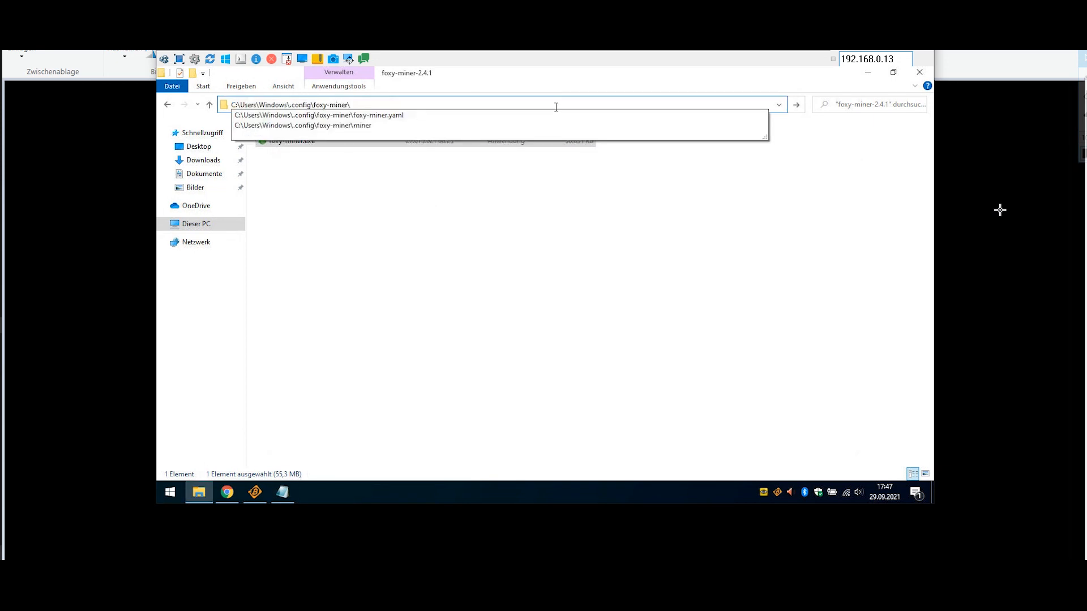
key(Return)
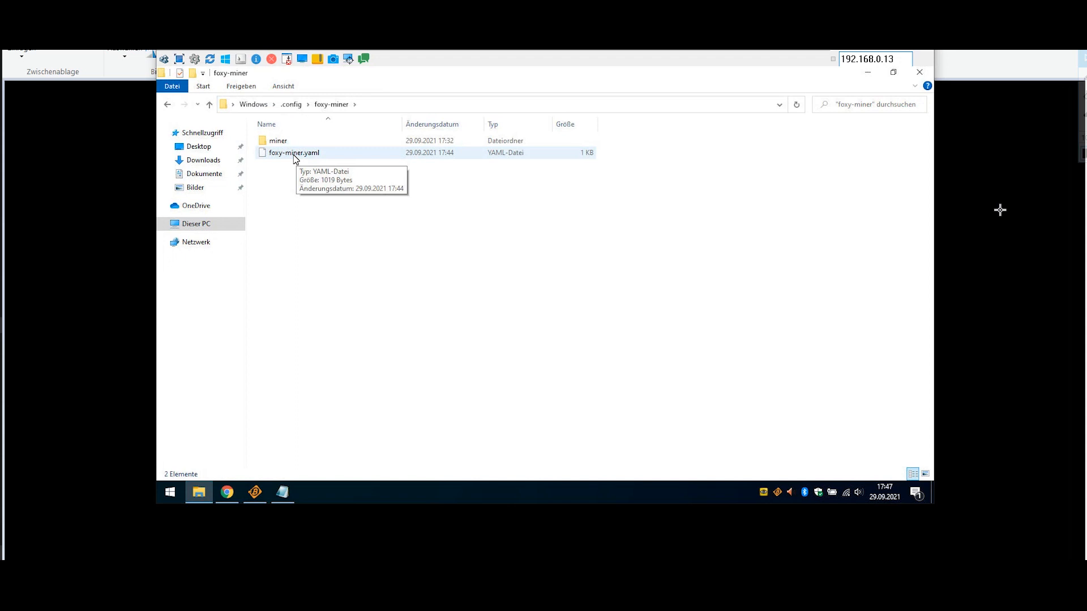
Open foxy-miner.yaml with Editor as the default app for .yaml files, check its plotDirs entry and close it
double_click(295, 158)
click(488, 252)
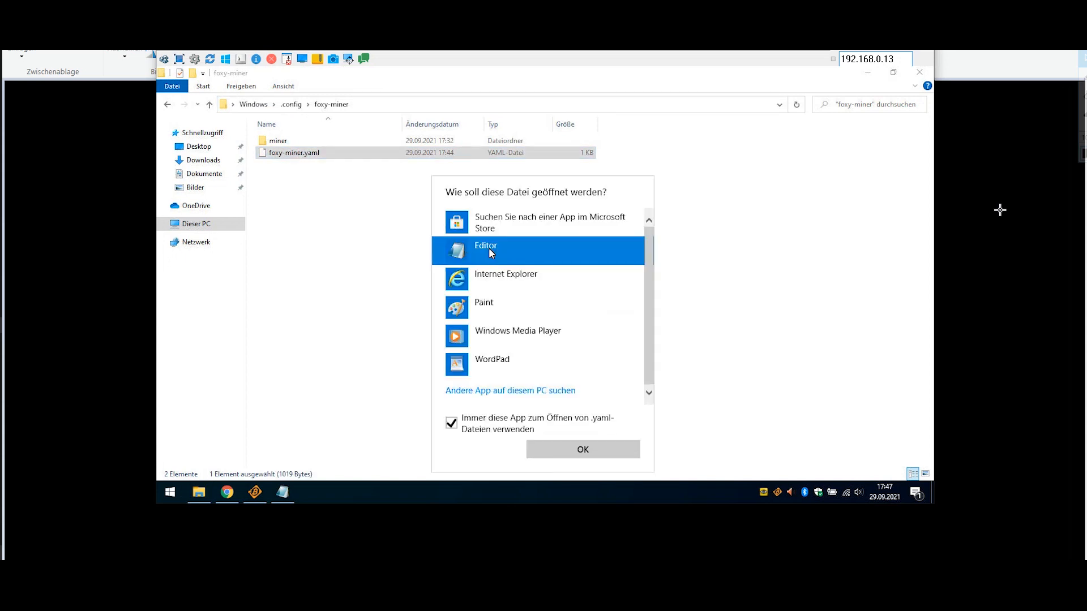
click(595, 451)
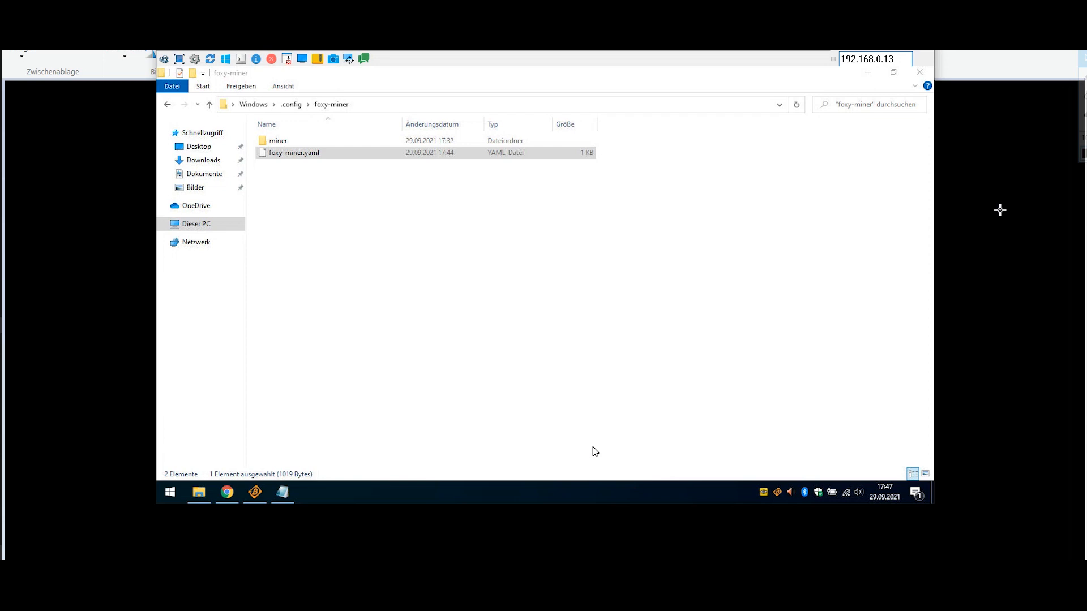
drag(803, 193, 809, 291)
click(357, 363)
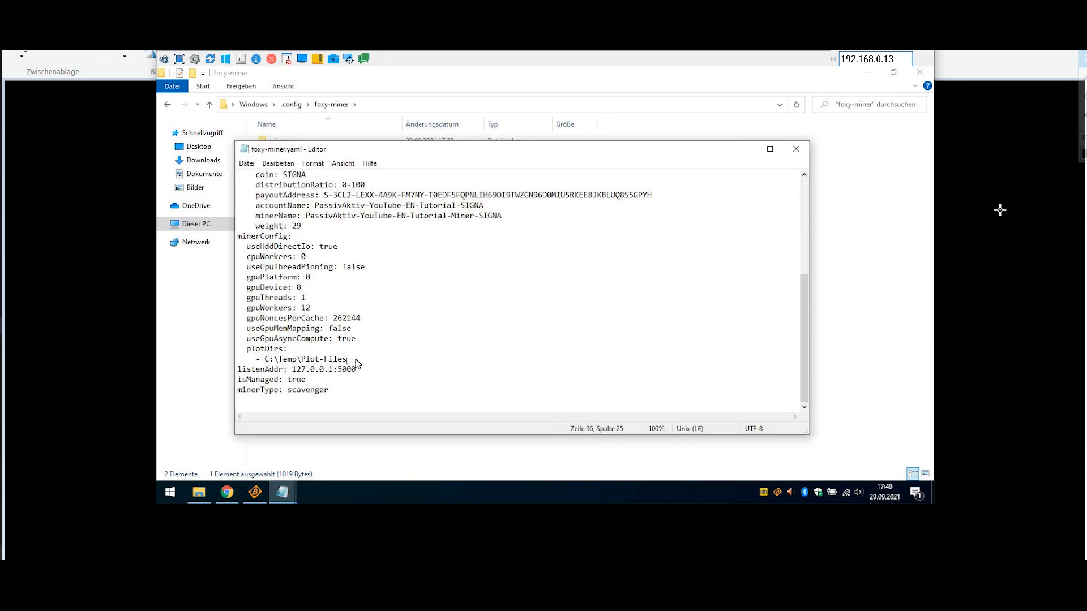
click(796, 150)
Duplicate foxy-miner.yaml within the same folder as a backup
right_click(282, 153)
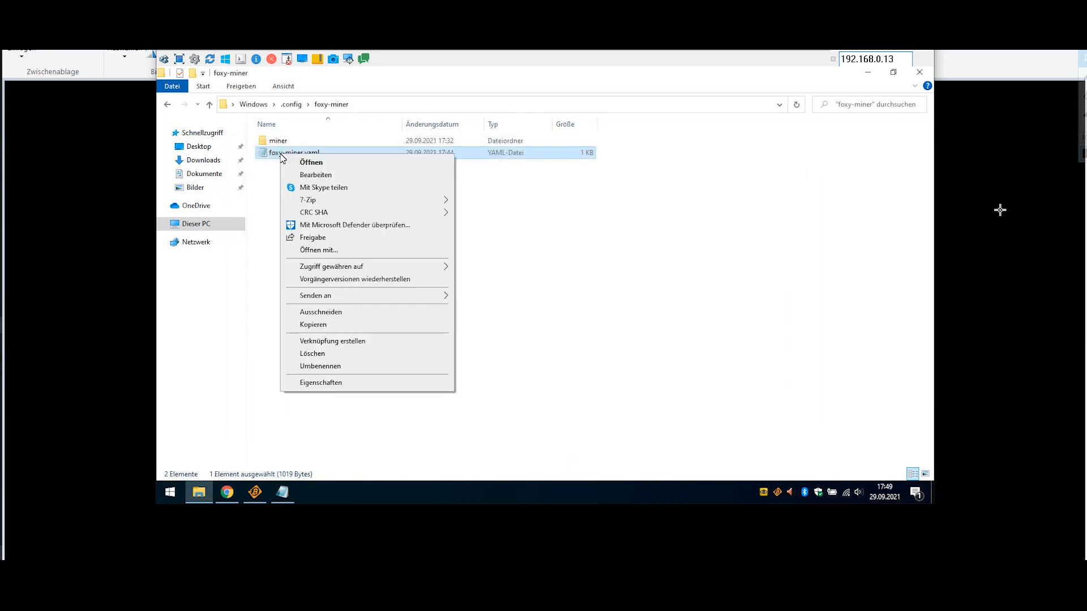
click(350, 327)
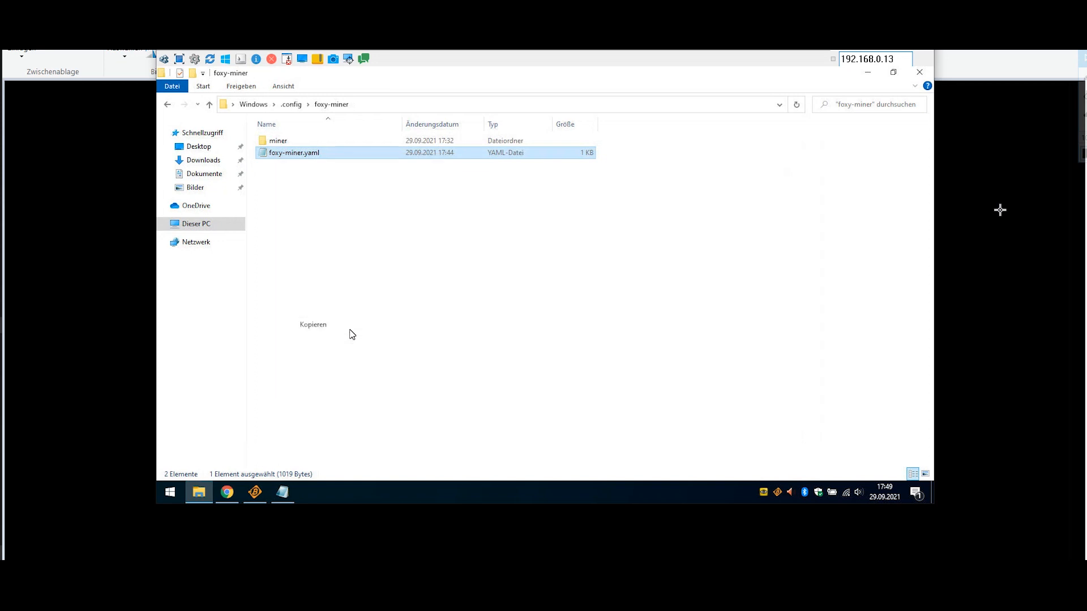
right_click(396, 276)
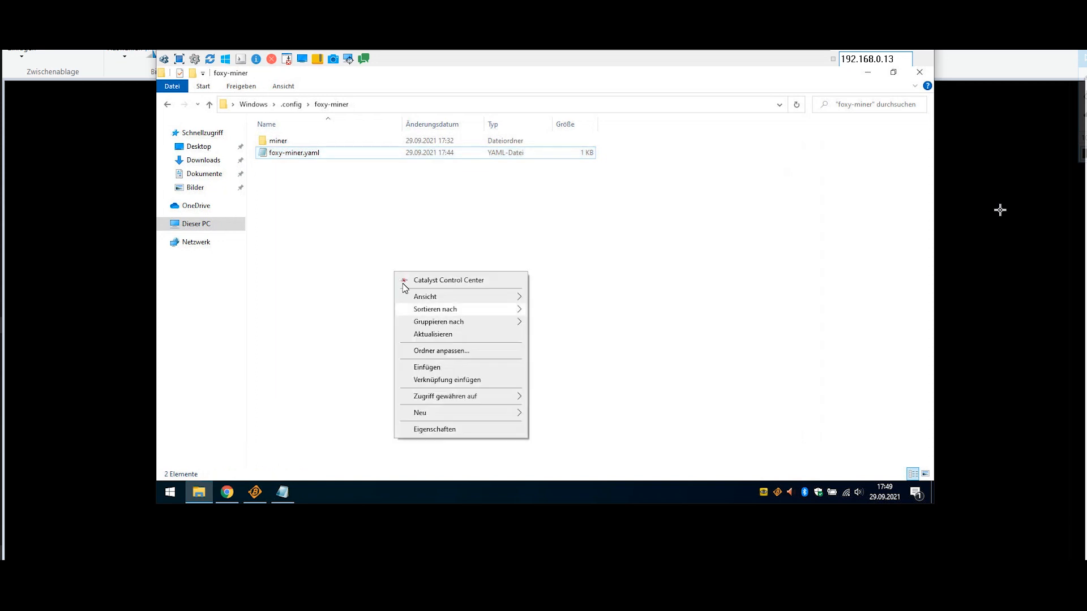
click(456, 369)
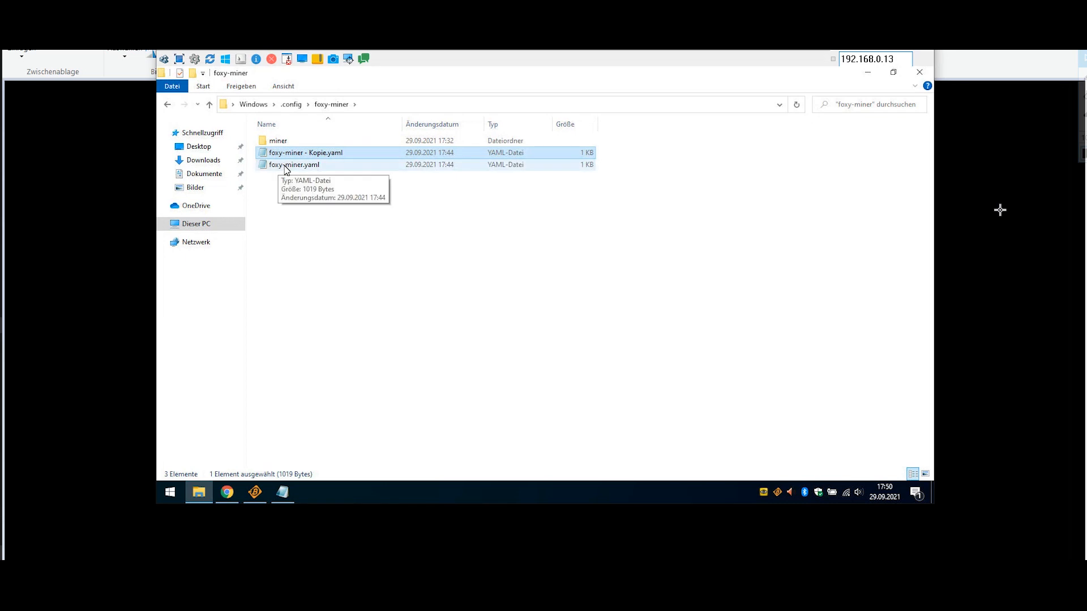
In the original foxy-miner.yaml, add the plot directories D:\, E:\ and F:\Plot-Files\ below C:\Temp\Plot-Files in plotDirs
double_click(286, 165)
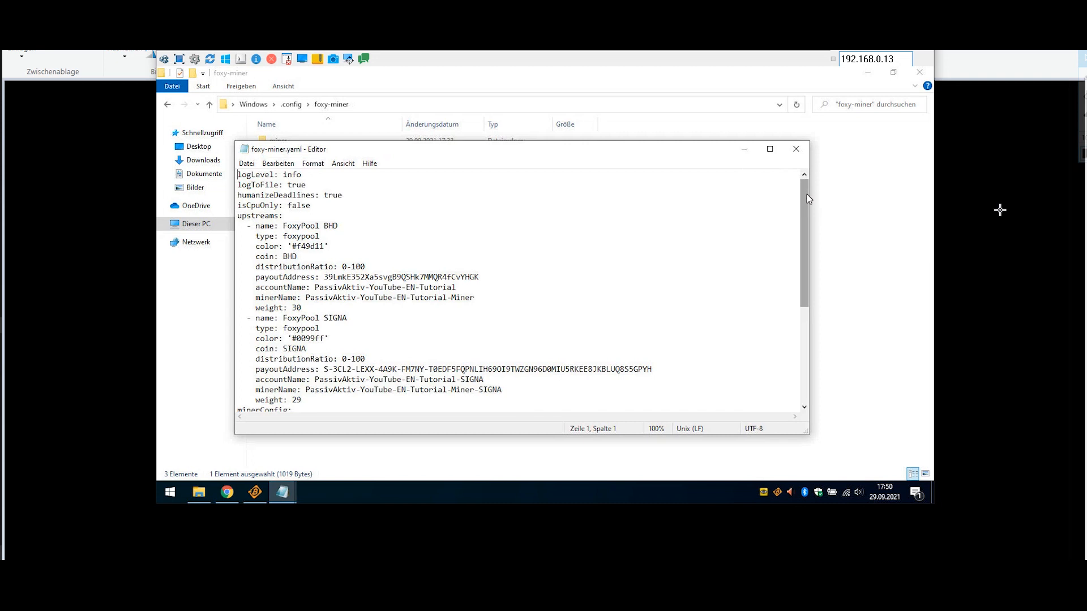
scroll(354, 365, down, 6)
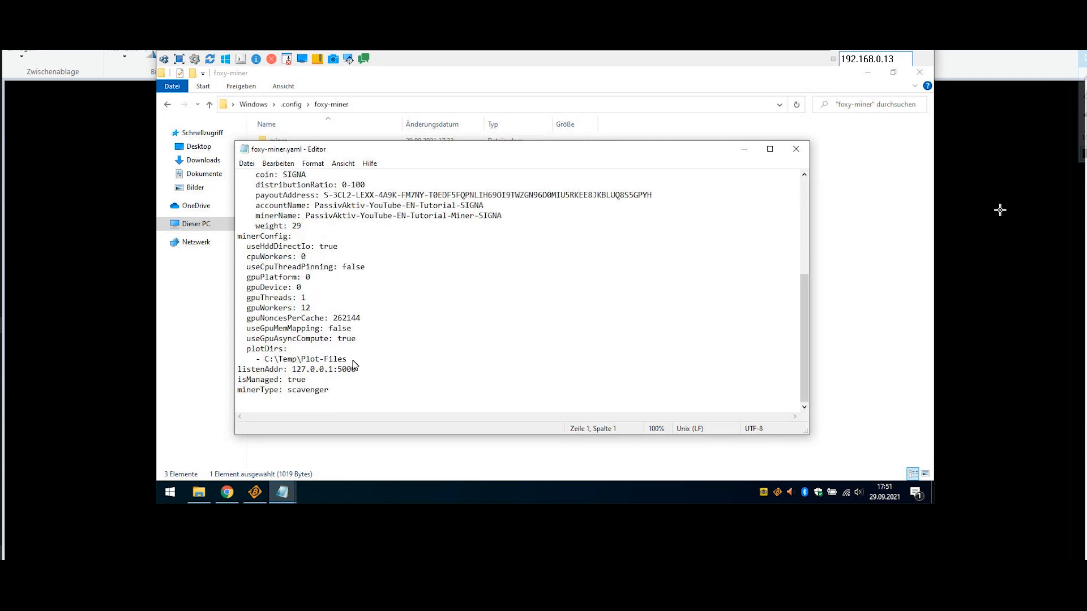
click(353, 362)
key(Return)
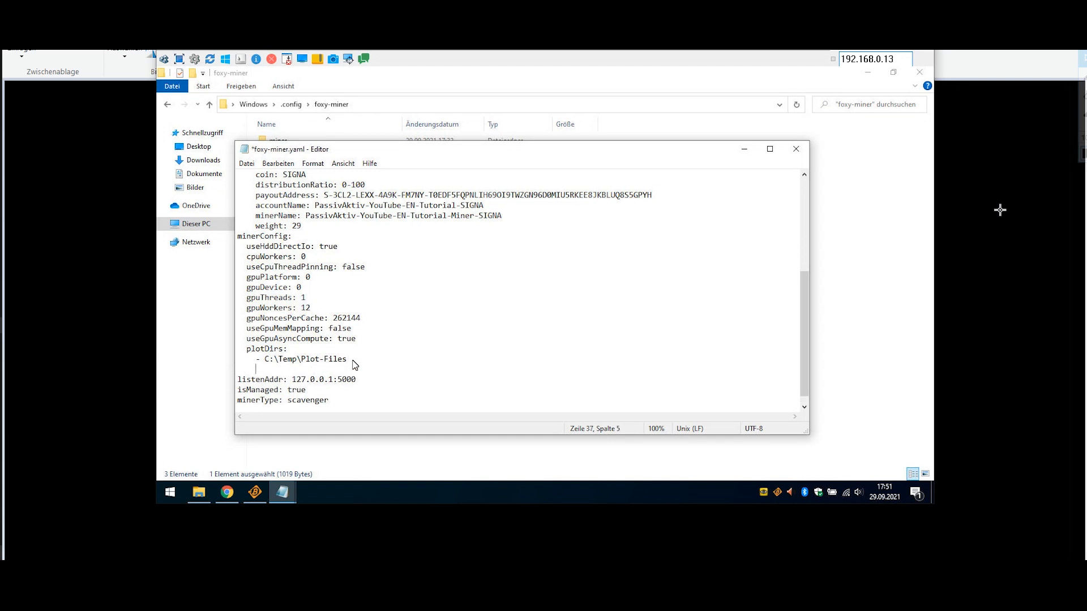
text(-)
text(D:\)
key(Return)
text(- E:\)
key(Return)
text(- F:\Plot-Files\)
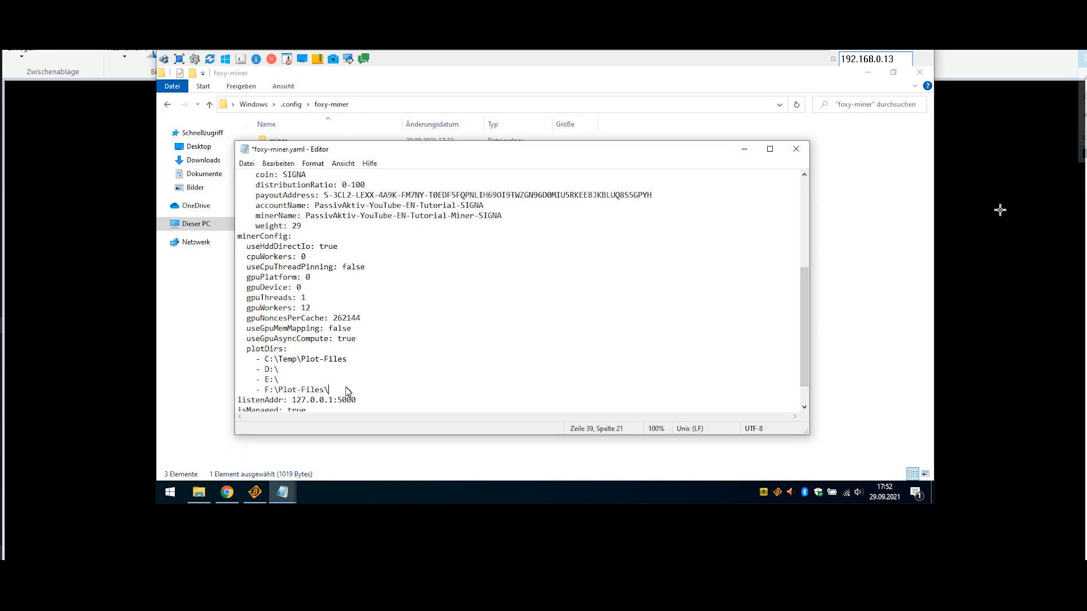
Review the payout address, account name and miner name lines of the SIGNA and BHD upstreams in foxy-miner.yaml
scroll(501, 289, up, 4)
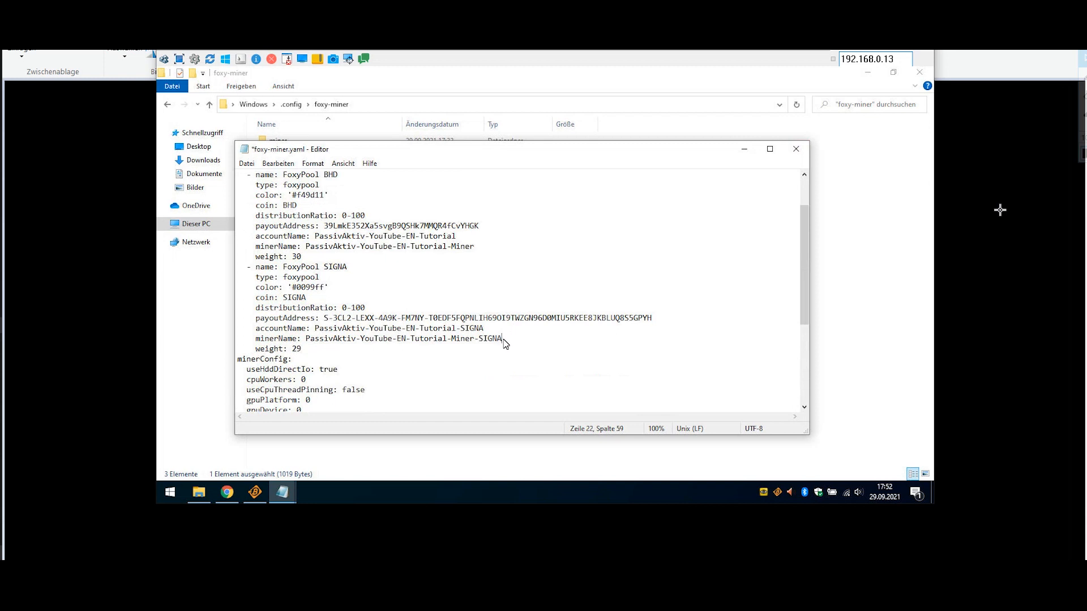
drag(502, 338, 236, 317)
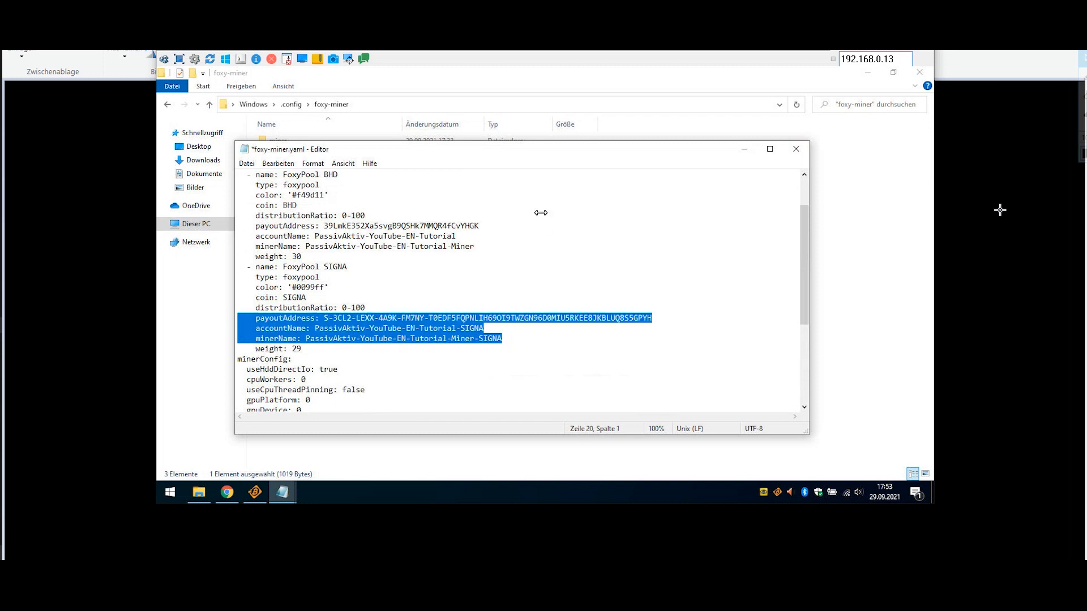
drag(474, 246, 192, 223)
Open the Foxy-Miner Configuration page in the Foxy-Pool documentation, examine the configuration example and option descriptions, and return to foxy-miner.yaml
key(alt+Tab)
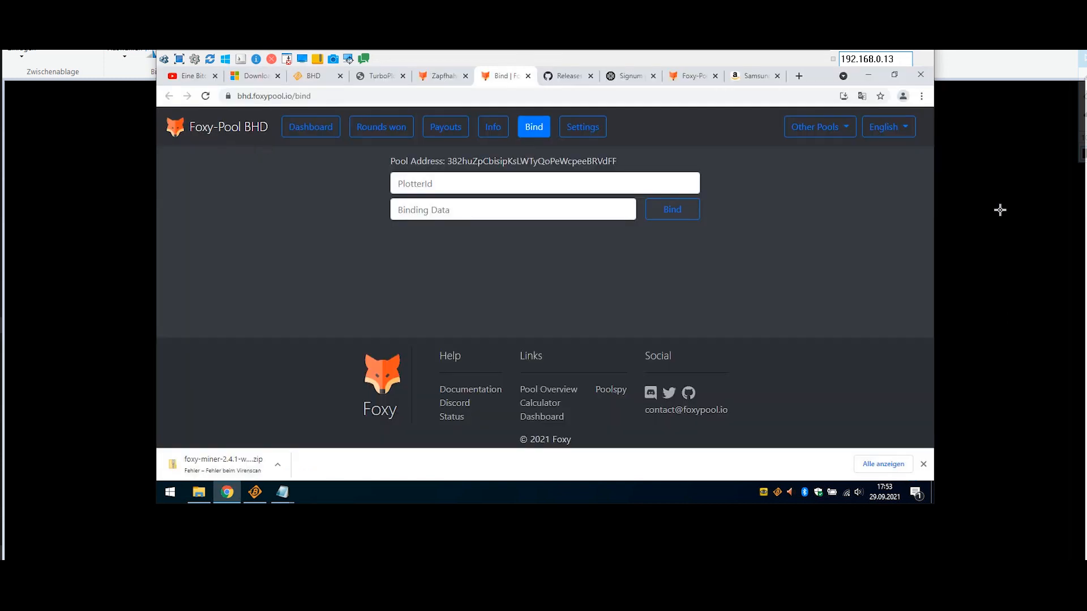
click(474, 390)
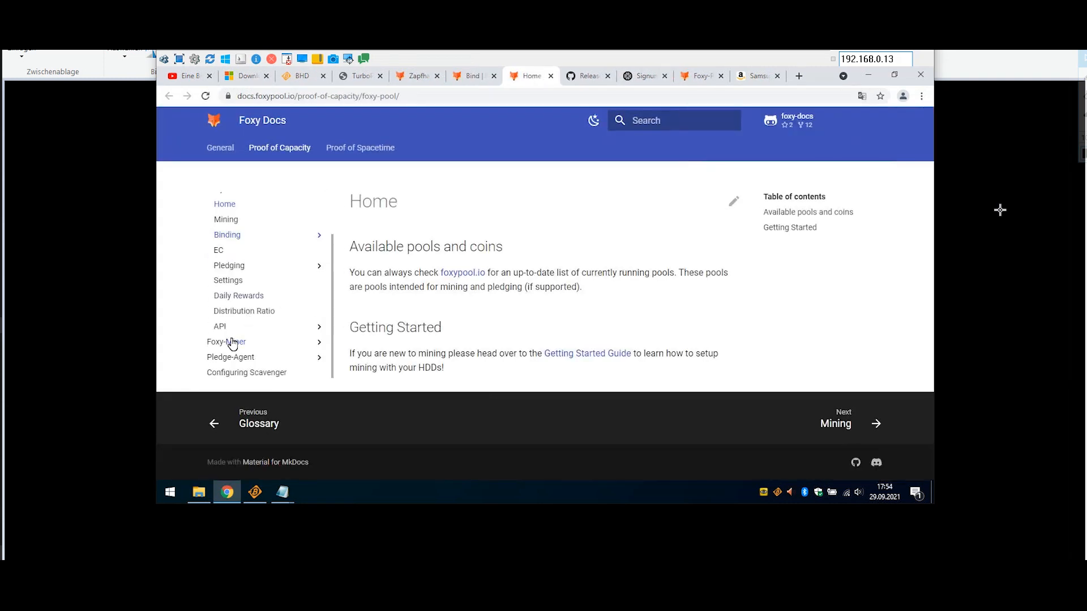
click(231, 342)
scroll(232, 343, down, 1)
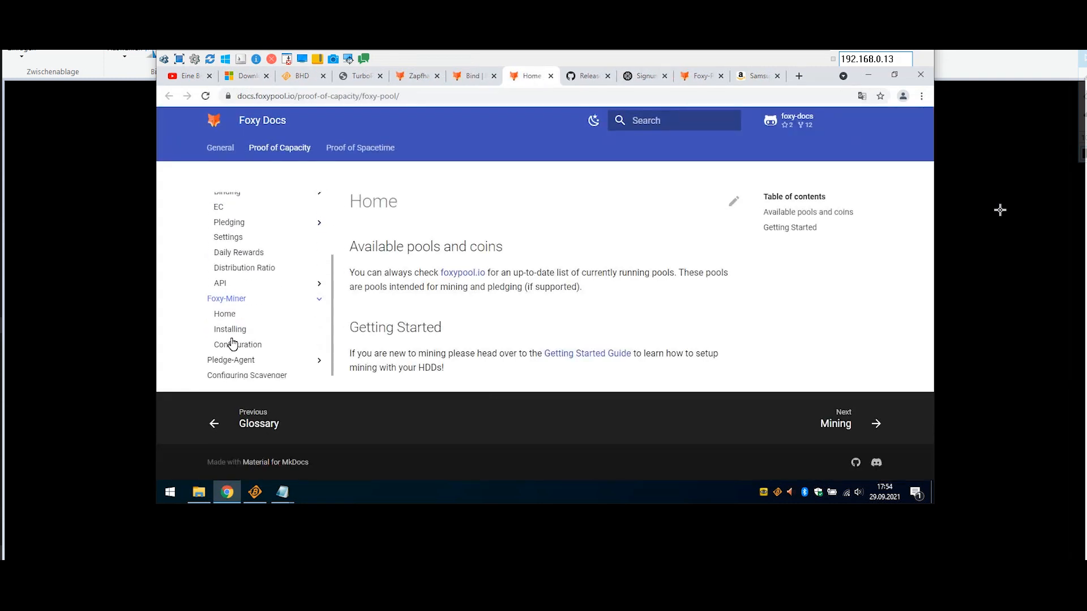
click(247, 343)
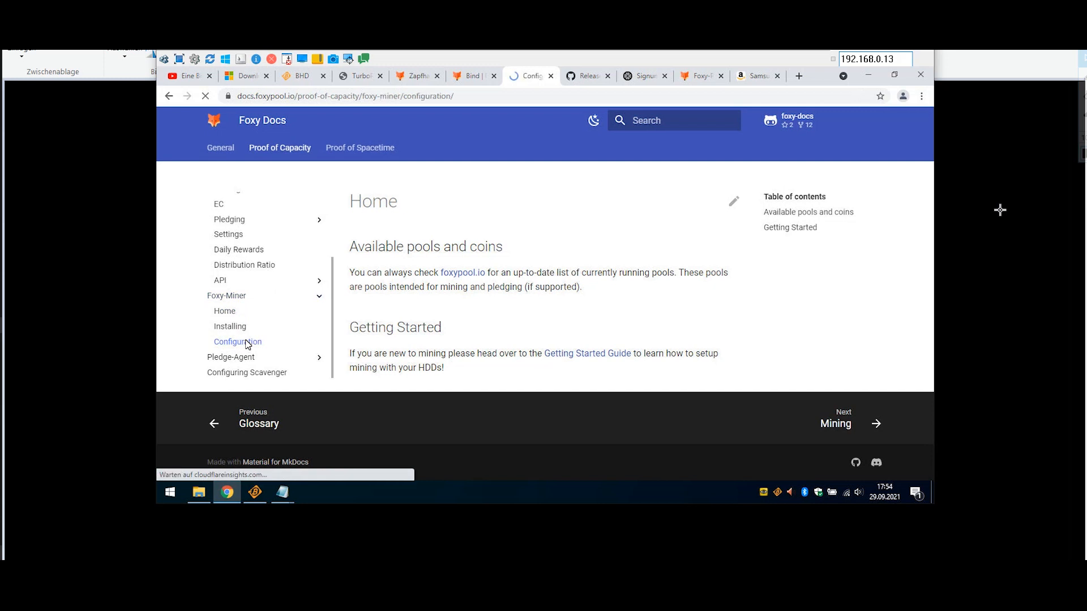
scroll(556, 380, down, 2)
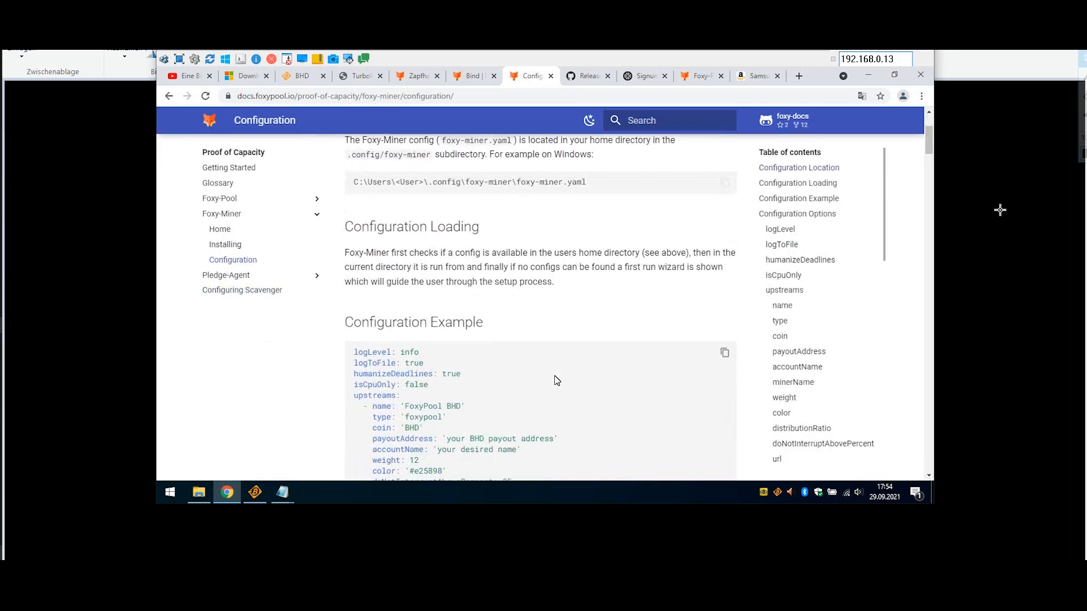
click(930, 181)
drag(930, 181, 476, 262)
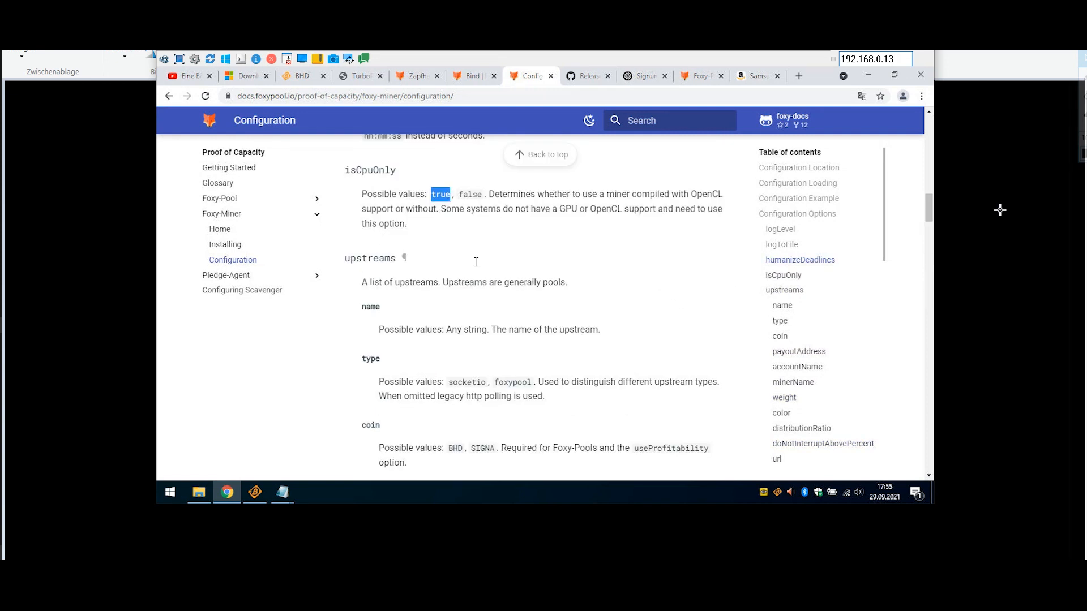
click(198, 492)
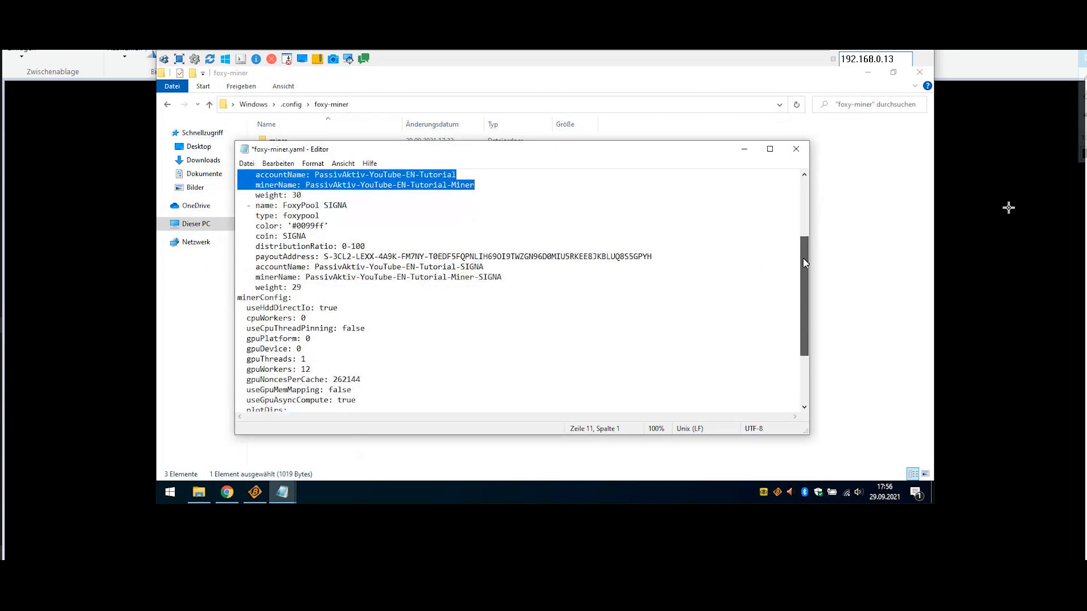
Check the plotDirs entries in foxy-miner.yaml and close the file without saving the changes
scroll(698, 347, down, 4)
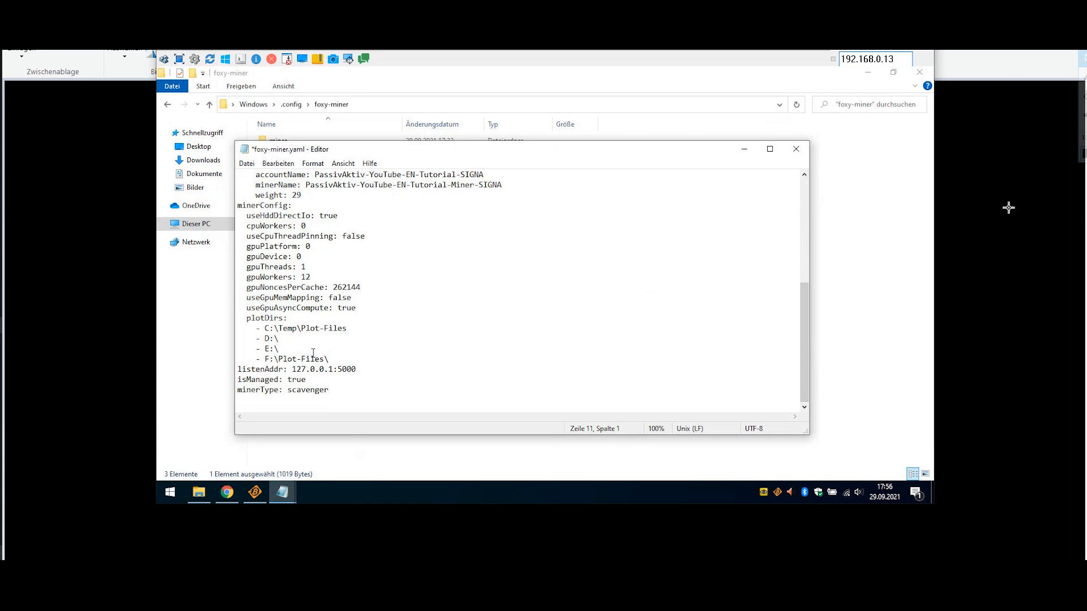
click(796, 149)
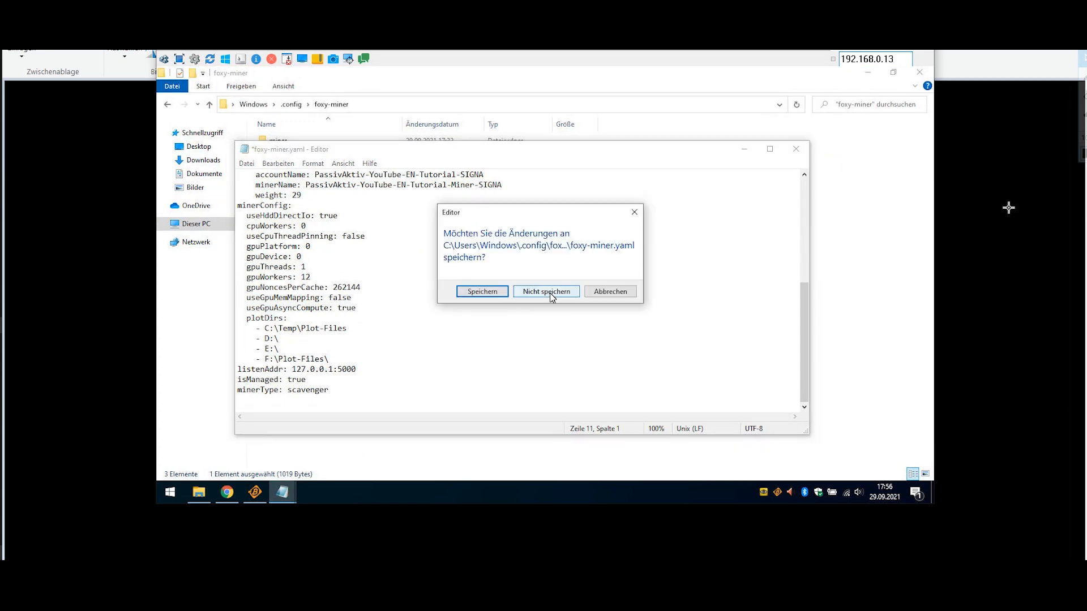
click(548, 293)
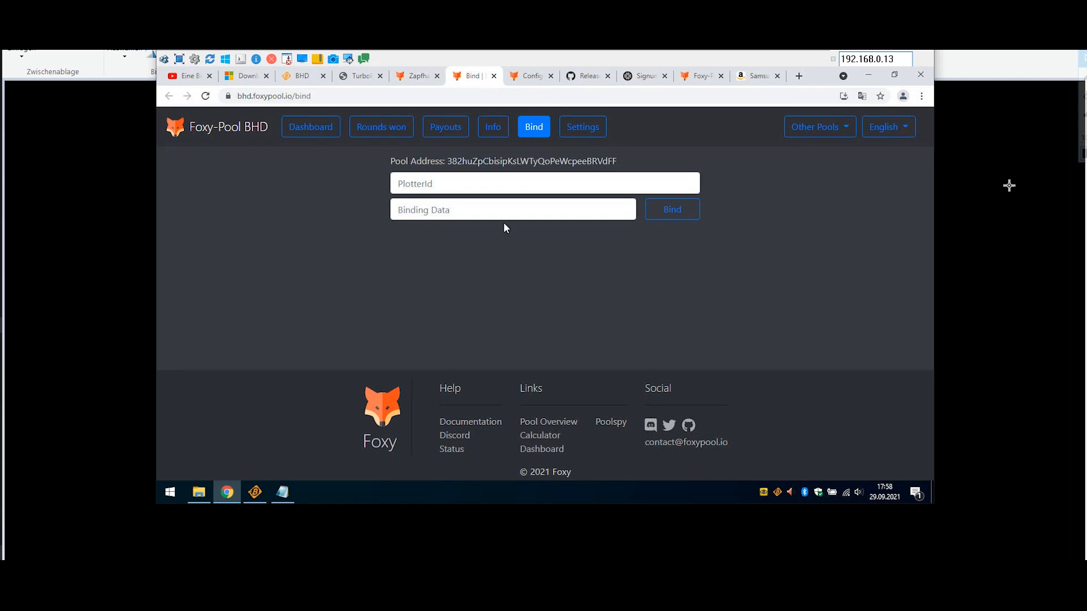
Copy the pool address from the Foxy-Pool SIGNA Faucet page into the Signum section of BHD-SIGNA-Keys.txt, labelled Signa-Pool-Adress
click(414, 76)
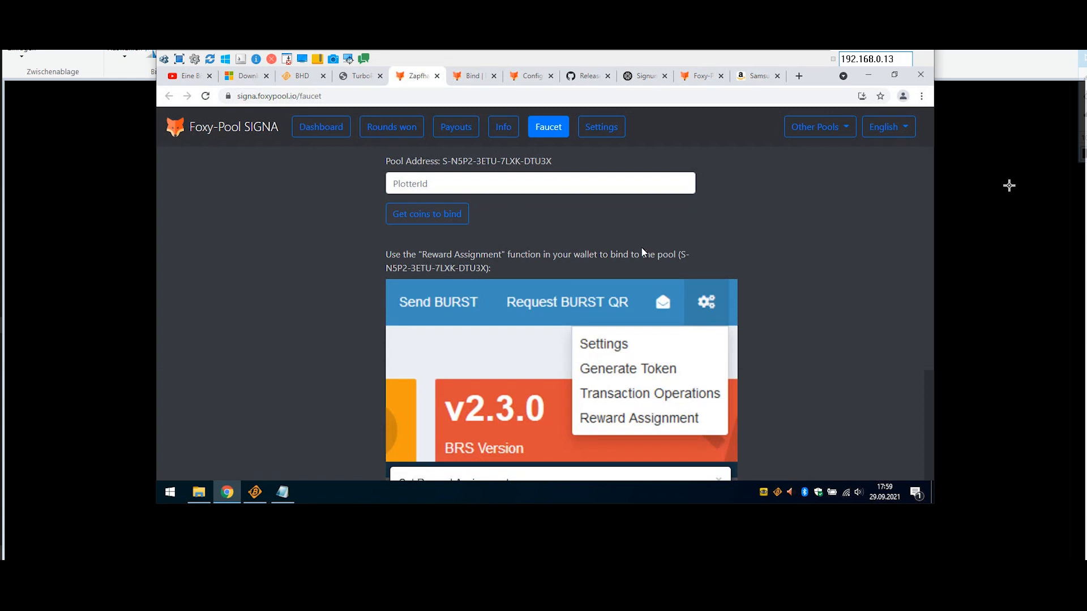
drag(680, 254, 486, 269)
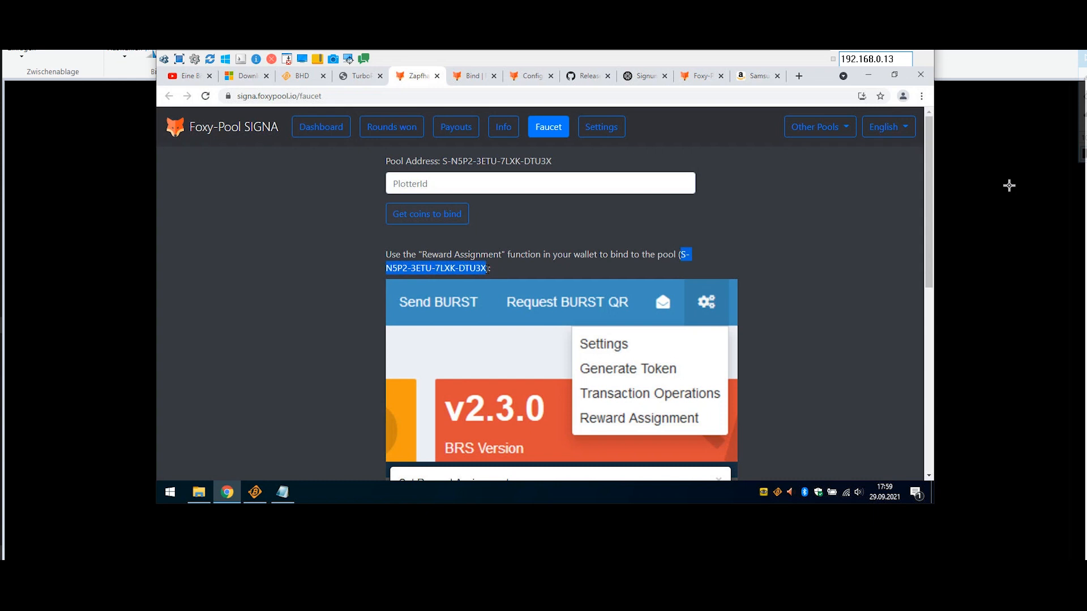
right_click(485, 268)
click(492, 278)
key(alt+Tab)
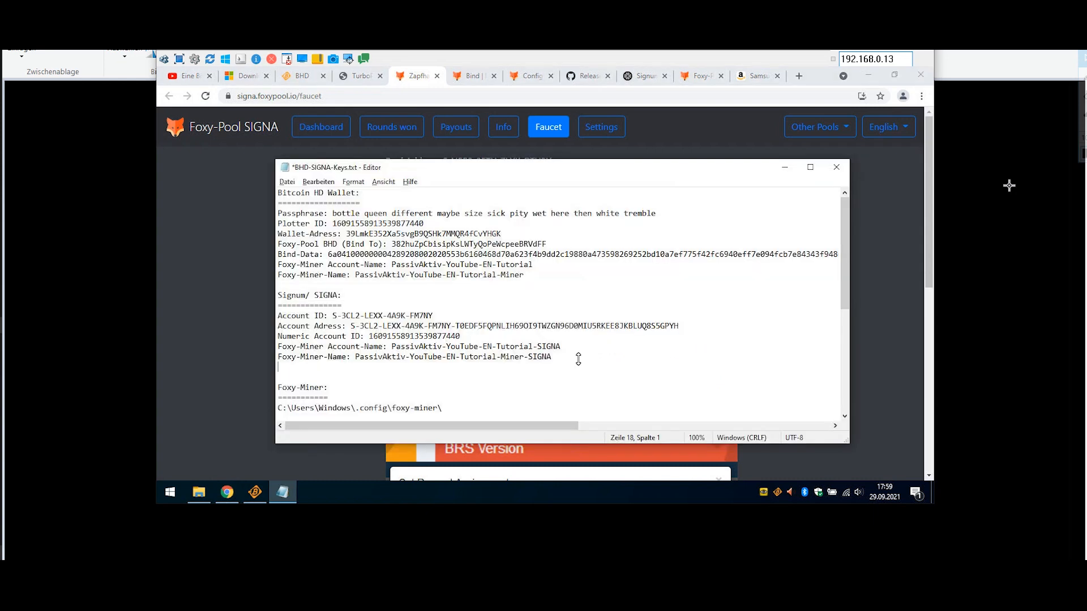
text(Signa-Pool-Adress:)
key(ctrl+v)
key(alt+Tab)
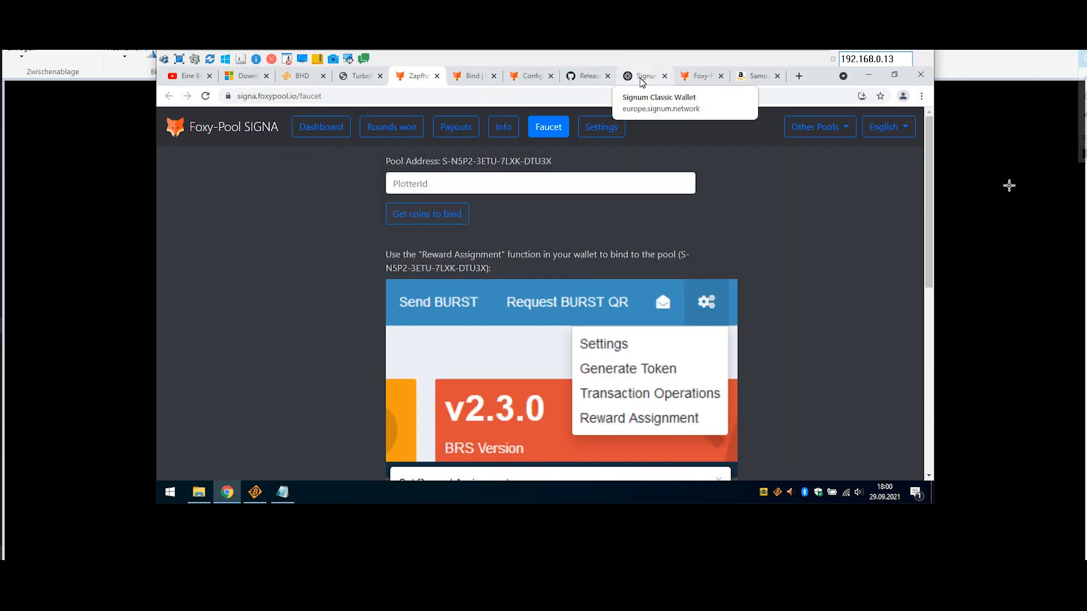
Open Reward Assignment in the Signum Classic Wallet and paste the SIGNA pool address as the recipient
click(643, 78)
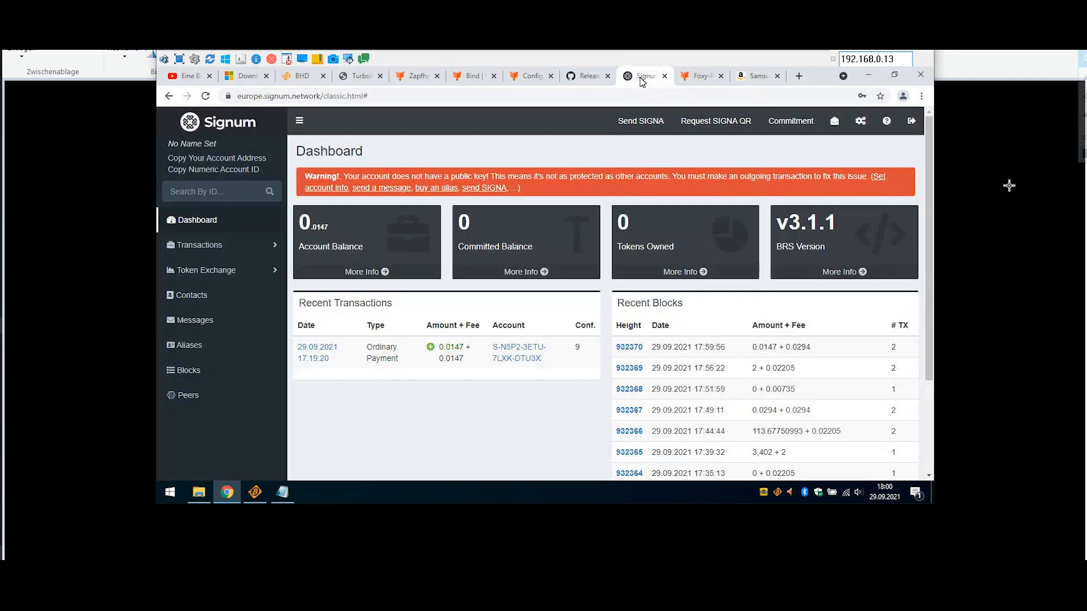
click(860, 124)
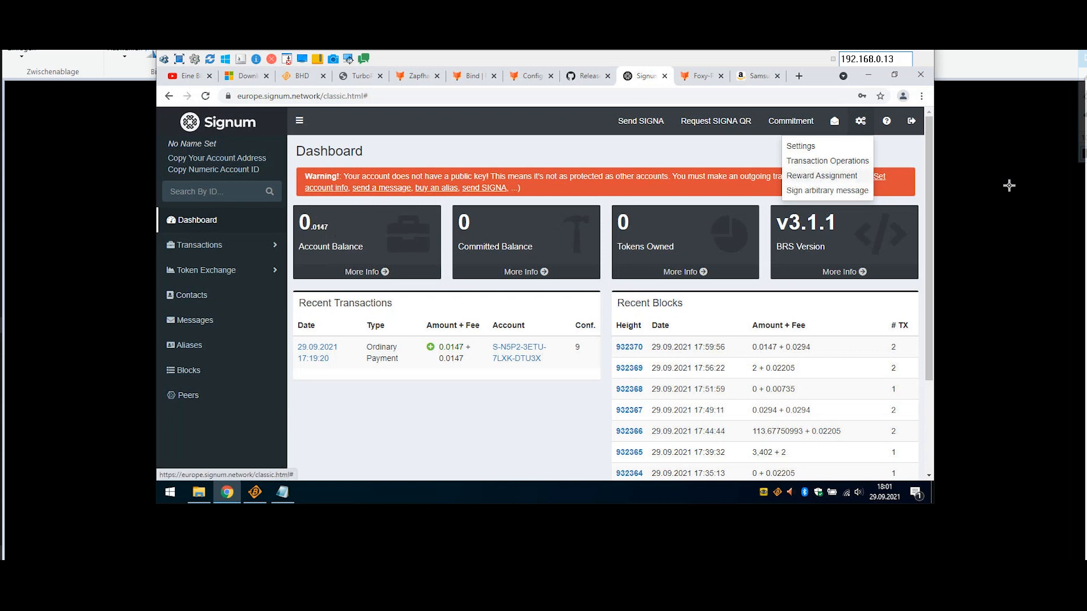
click(842, 177)
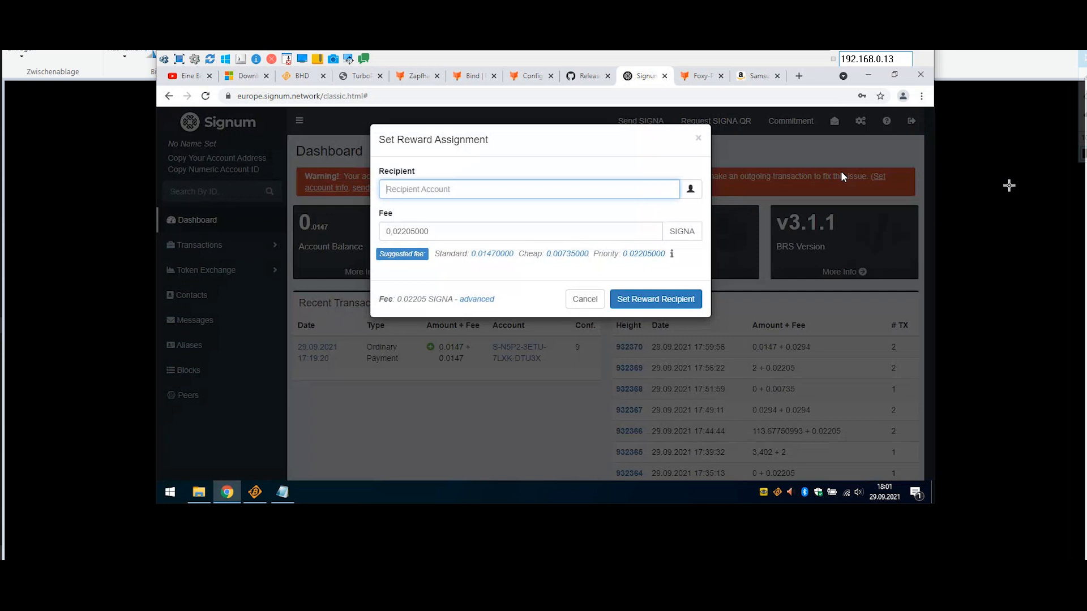
right_click(408, 193)
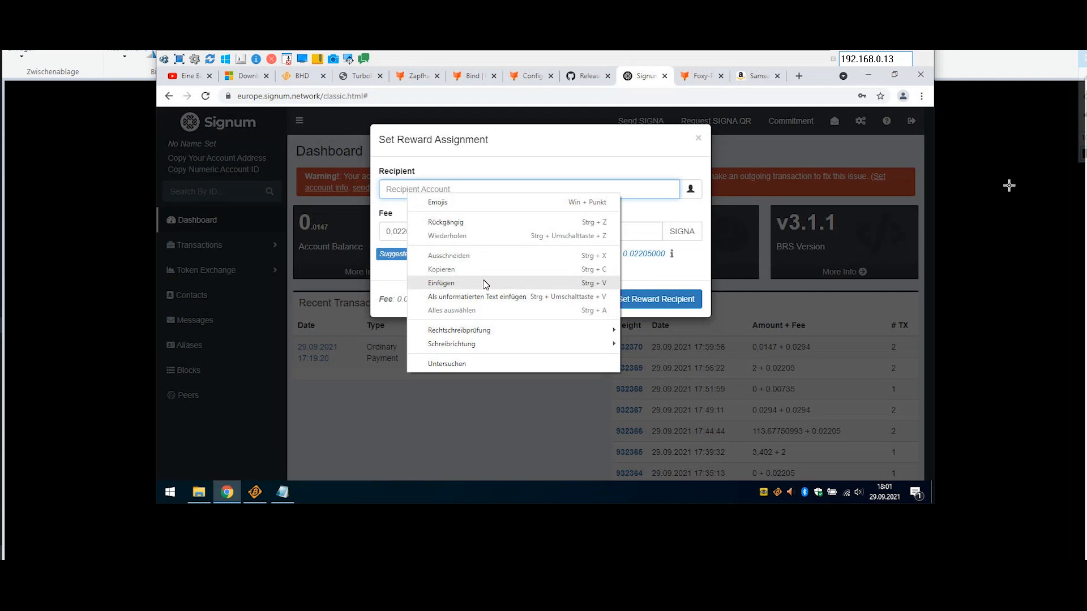
click(485, 283)
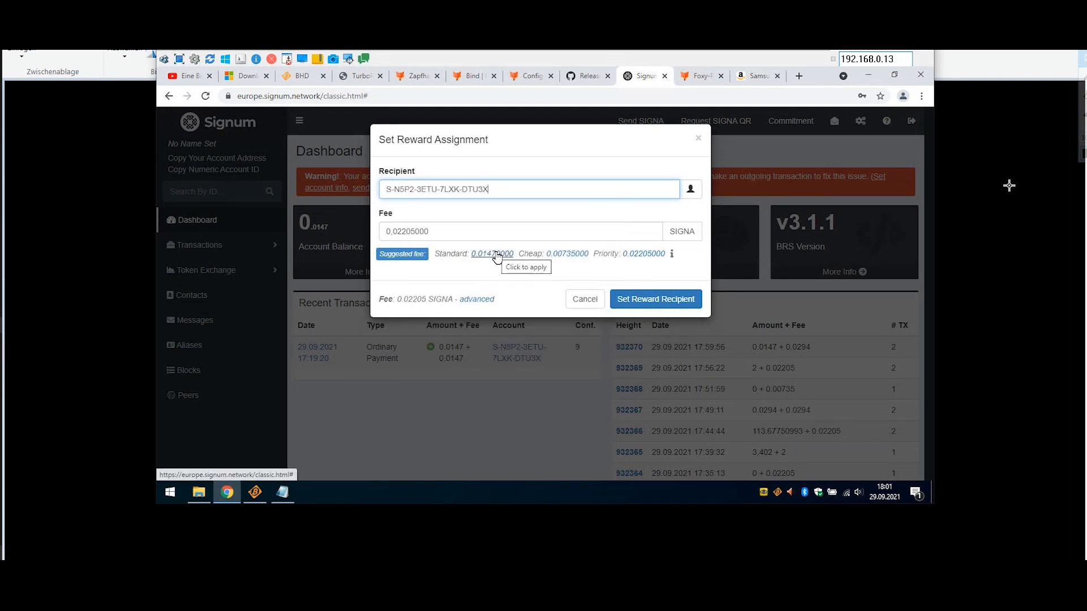
Apply the standard fee of 0.01470000 SIGNA and try to submit the reward assignment
click(496, 258)
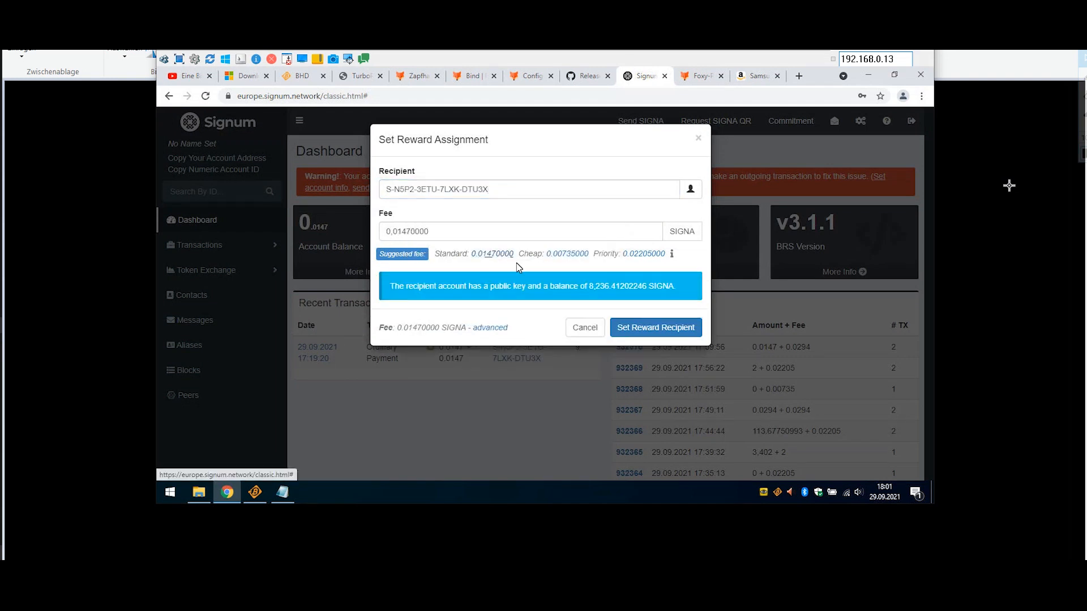
click(562, 256)
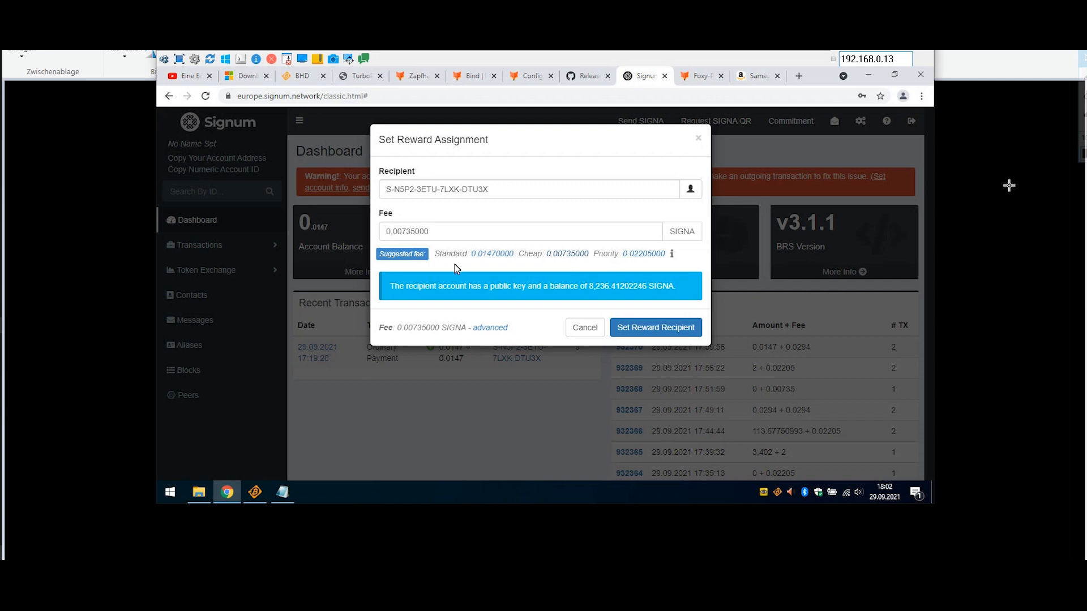
click(488, 255)
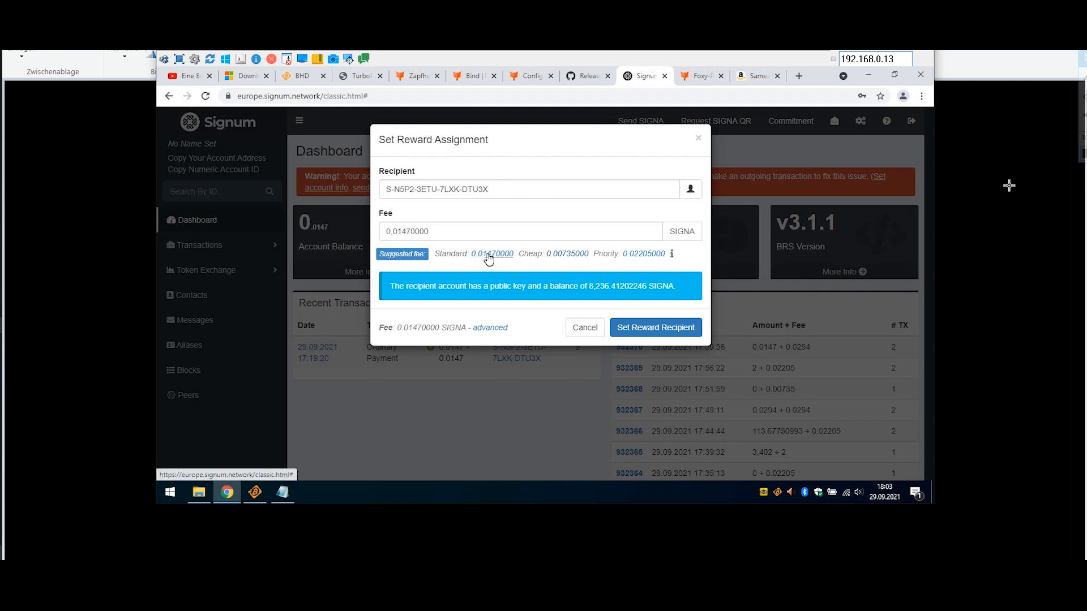
click(655, 331)
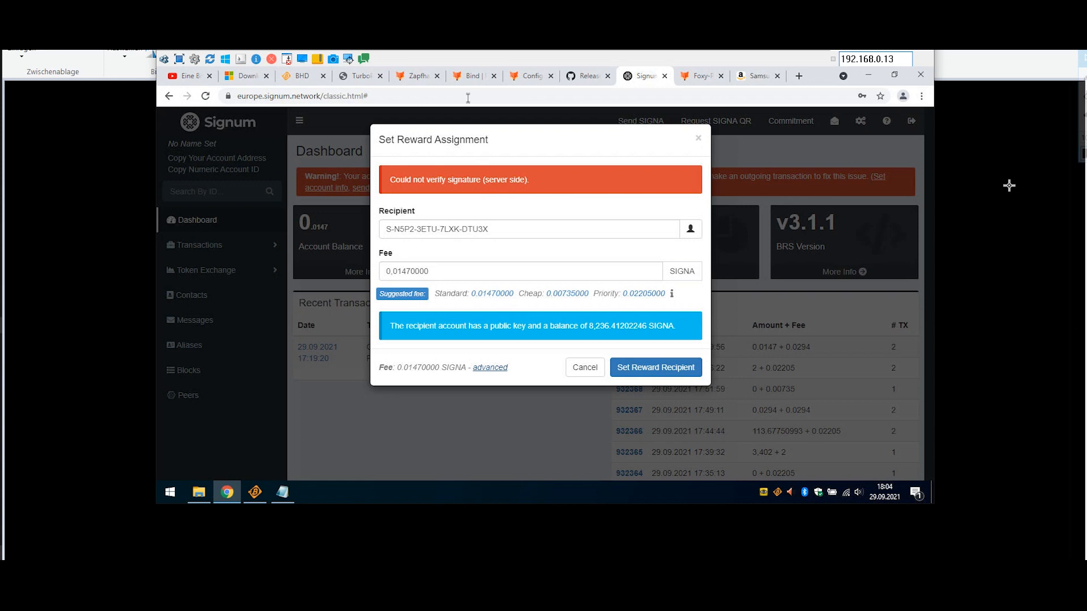
Consult the sample assignment on the Foxy-Pool SIGNA Faucet page and change the wallet's recipient address prefix to BURST
click(417, 75)
drag(681, 256, 485, 269)
click(378, 300)
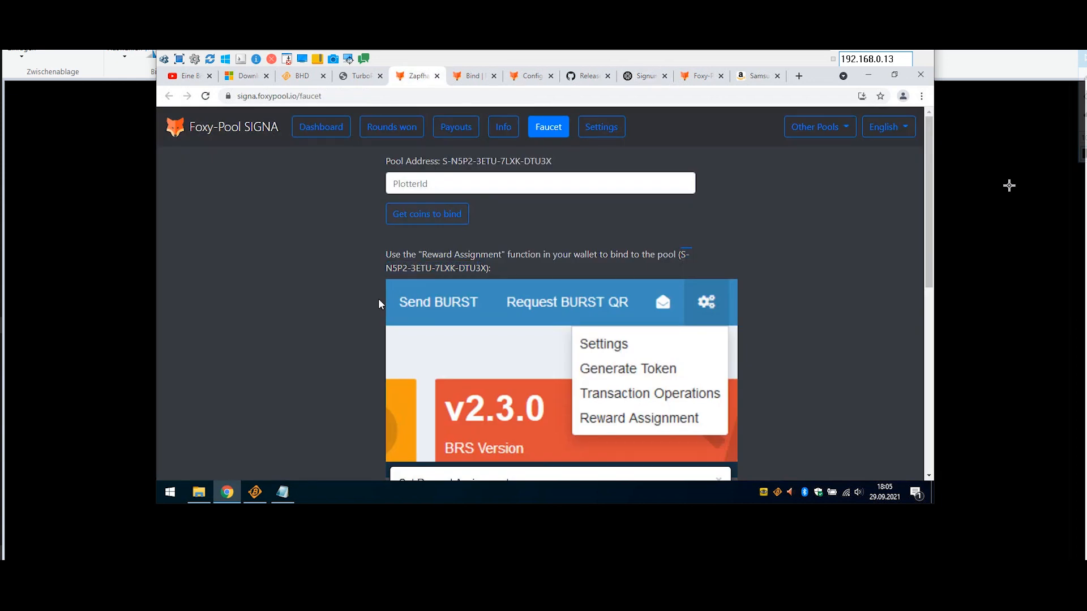
scroll(378, 304, down, 4)
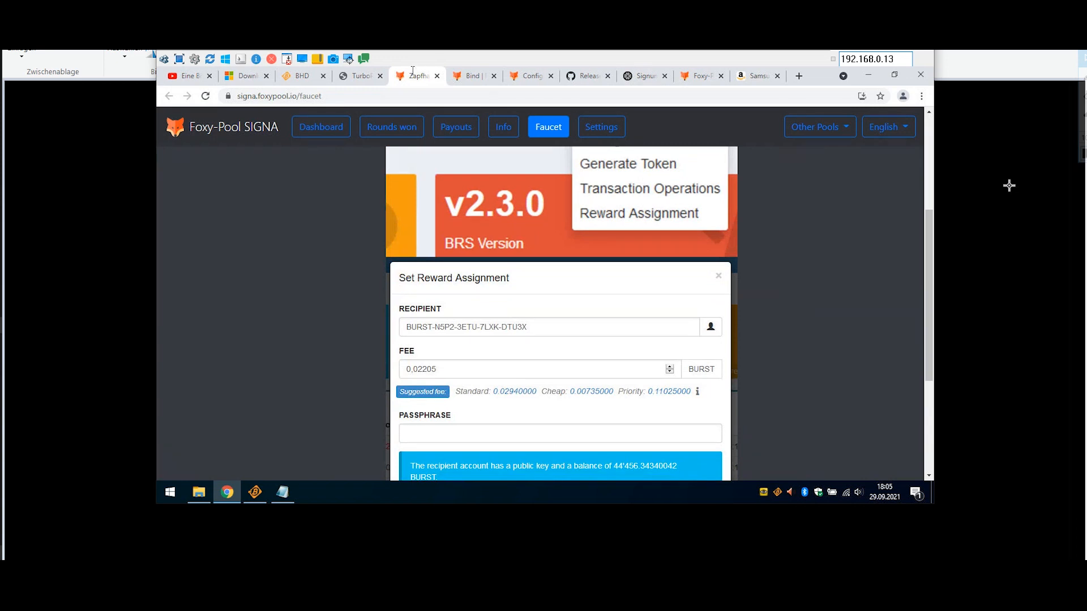
click(643, 77)
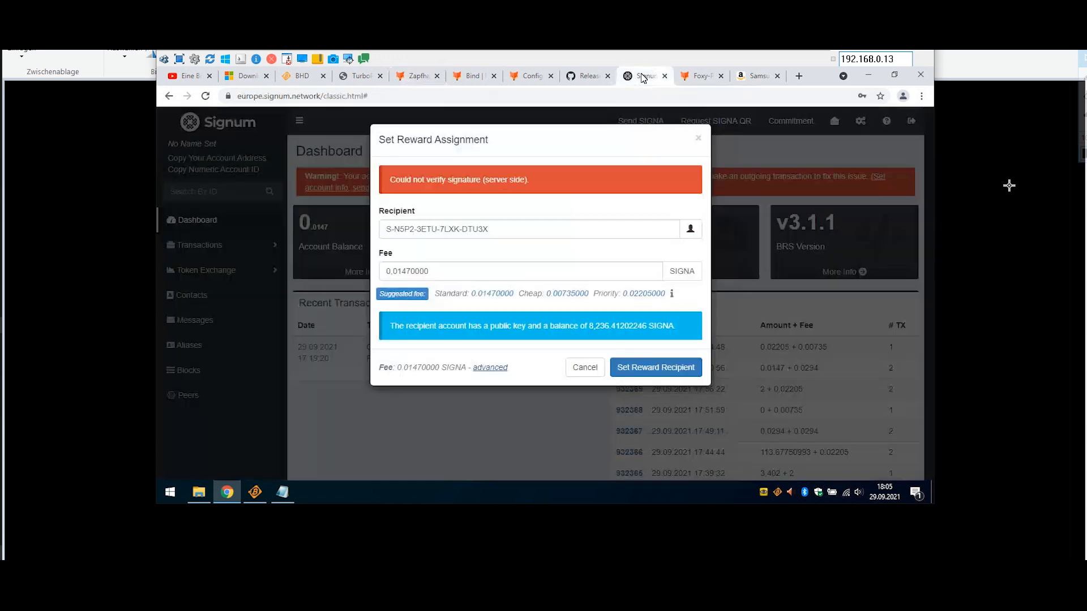
drag(392, 230, 386, 229)
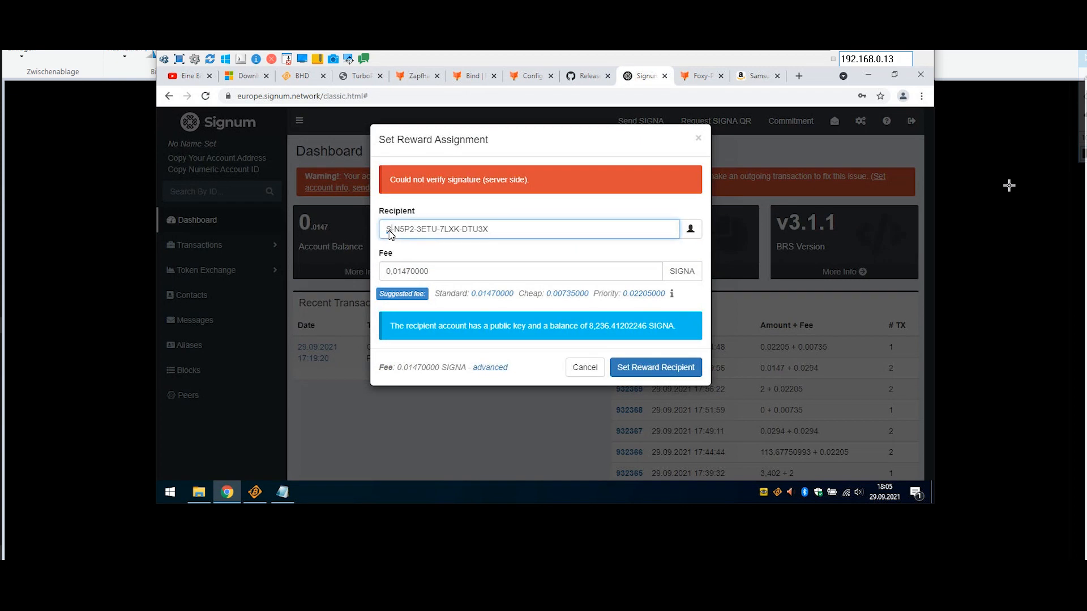
text(BURST)
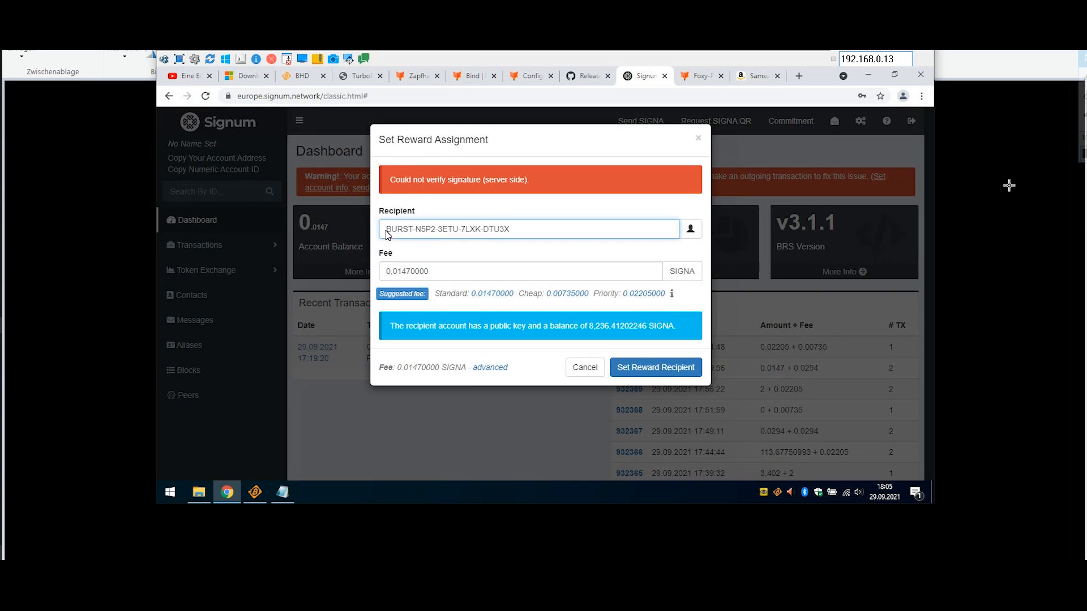
Replace the Signa-Pool-Adress in BHD-SIGNA-Keys.txt with the BURST-prefixed recipient address, and submit the reward assignment
drag(524, 233, 374, 235)
key(ctrl+c)
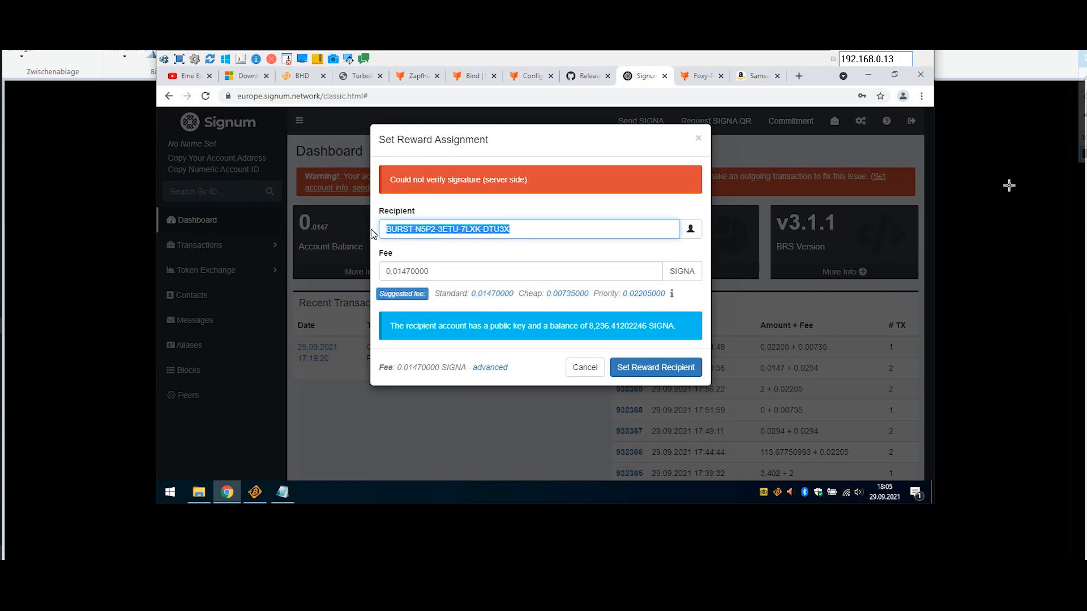
key(alt+Tab)
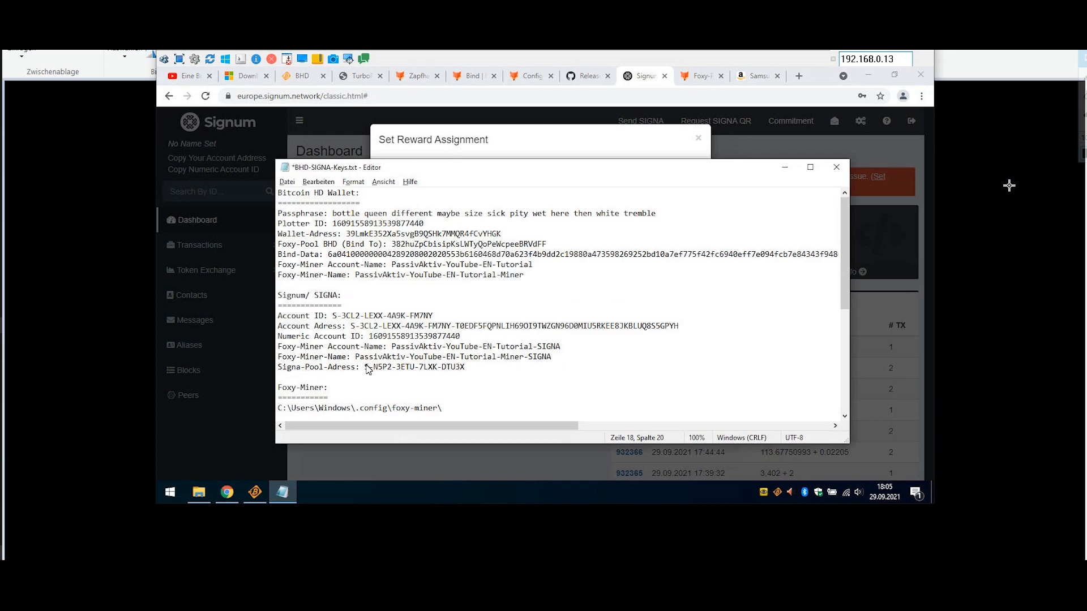
double_click(368, 368)
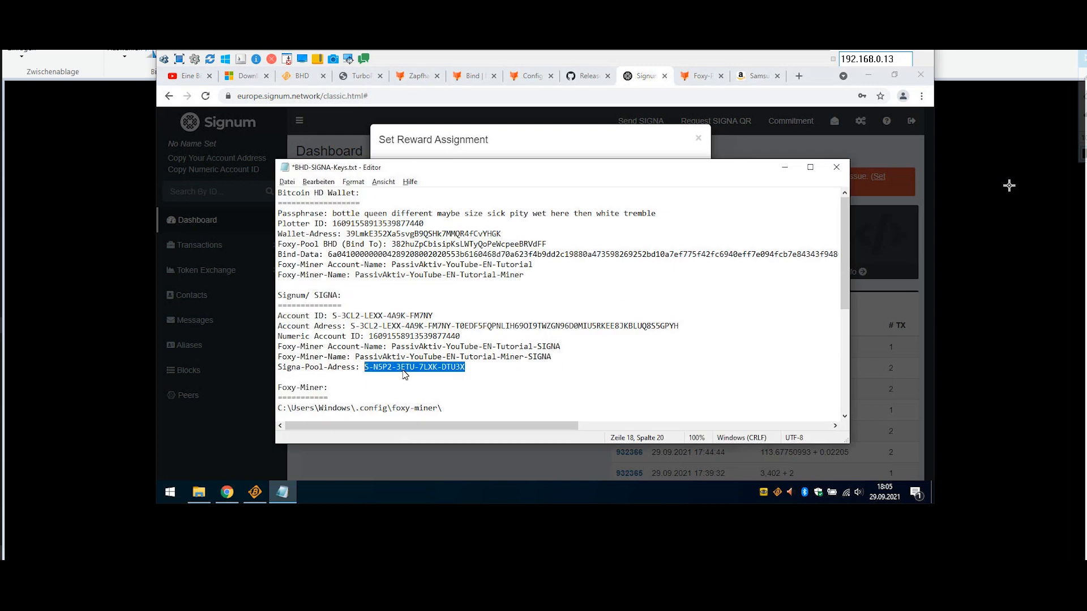
key(ctrl+v)
key(alt+Tab)
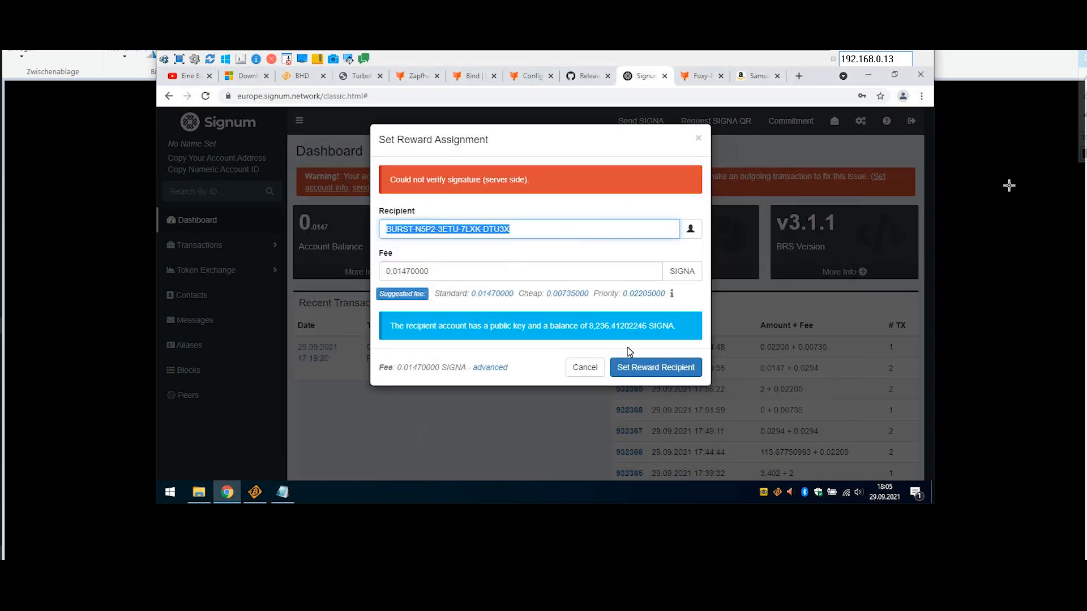
click(661, 369)
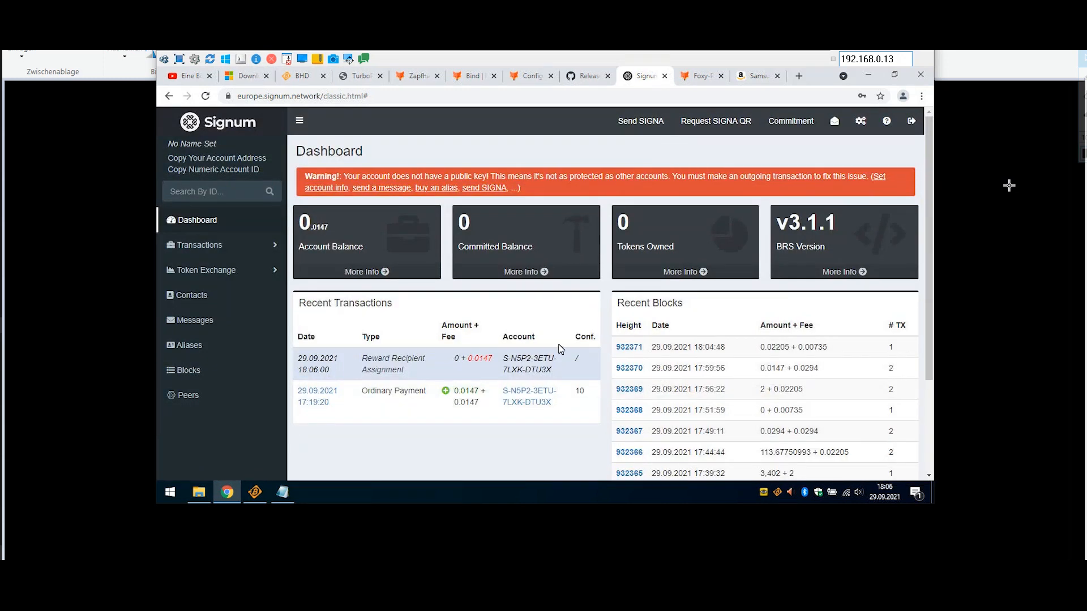
Review the pool usage, payout and binding cost notes on the Foxy-Pool BHD Info page and return to the Bind page
click(470, 75)
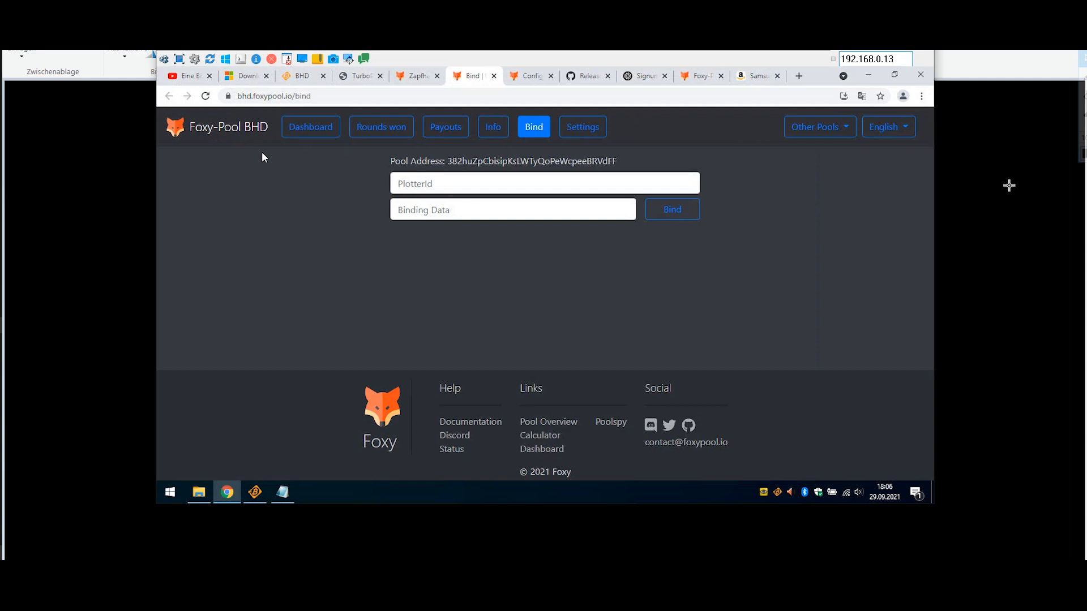
click(492, 127)
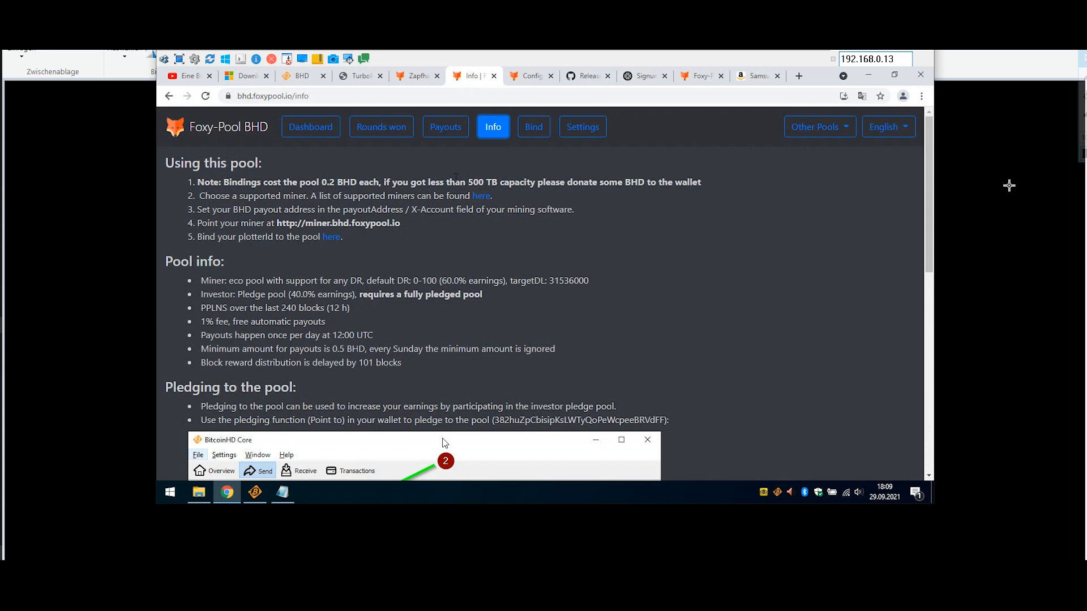
click(534, 127)
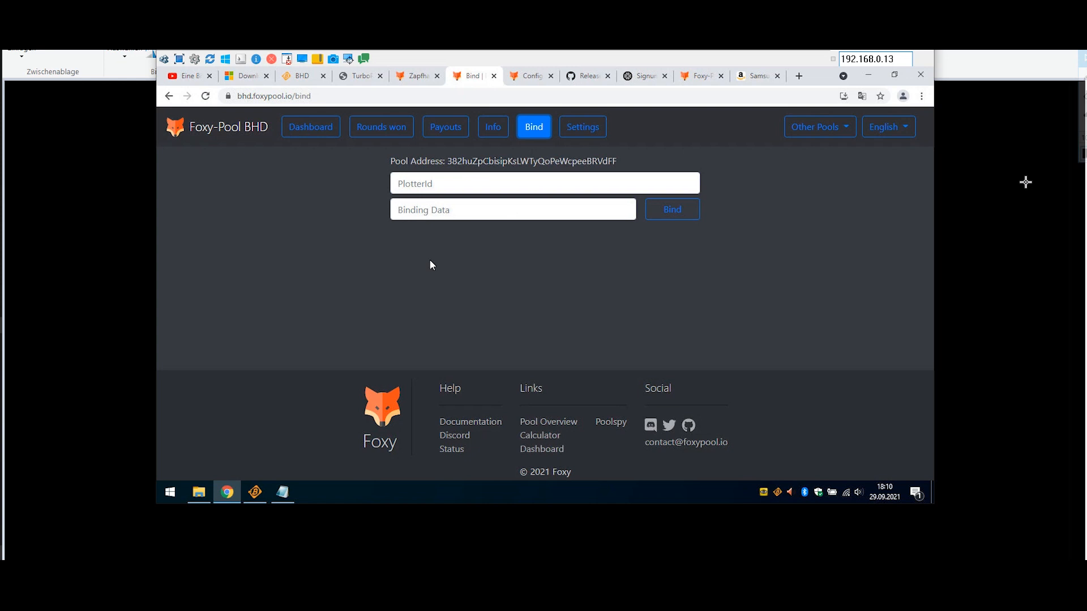
Launch foxy-miner.exe from C:\Temp\foxy-miner-2.4.1-windows\foxy-miner-2.4.1
key(super+e)
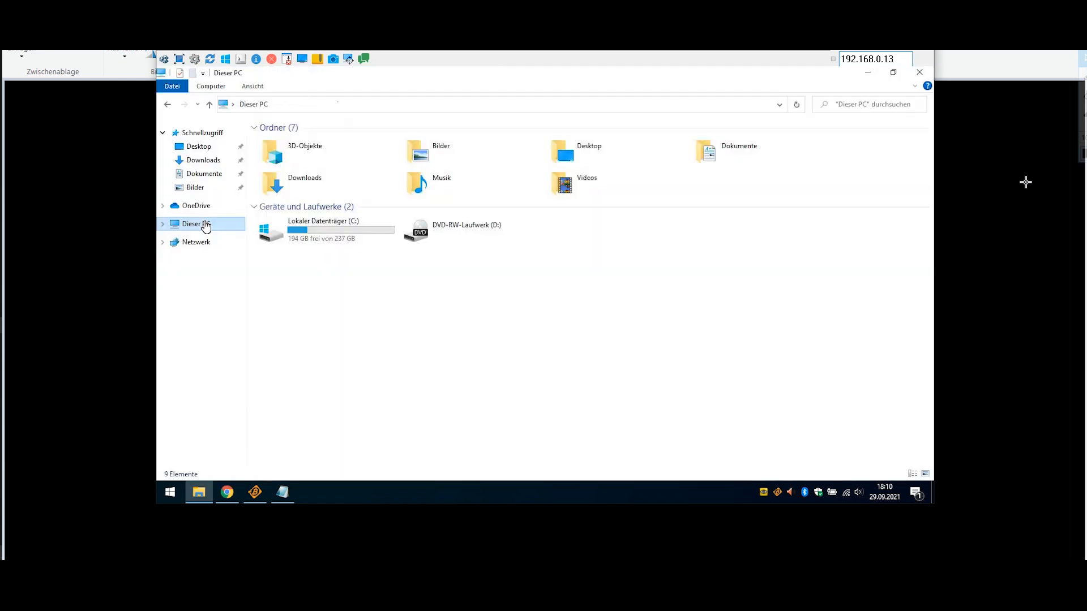
double_click(301, 242)
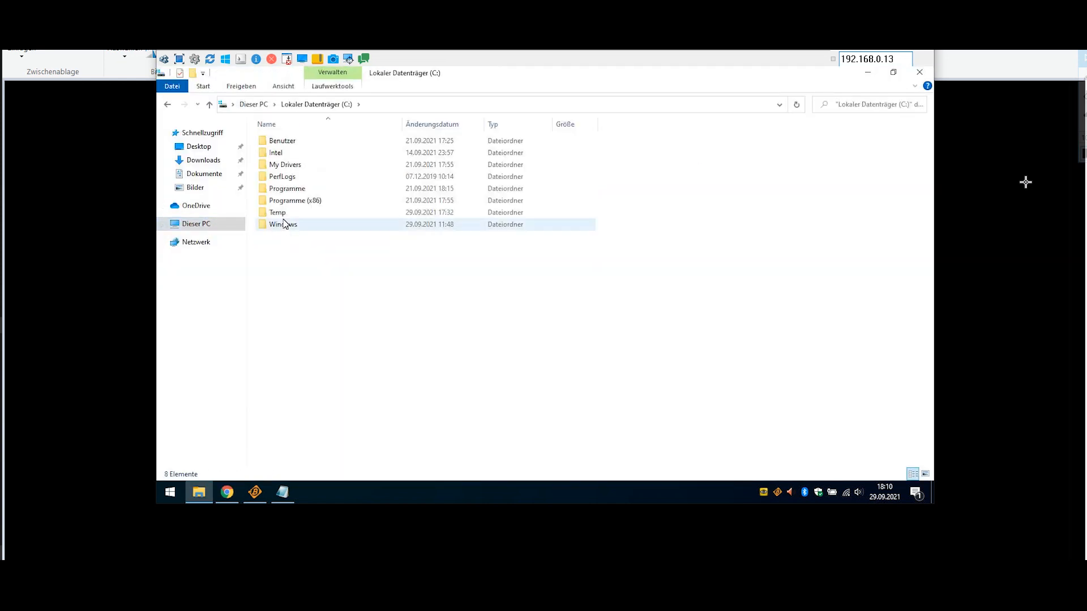
double_click(283, 211)
double_click(300, 153)
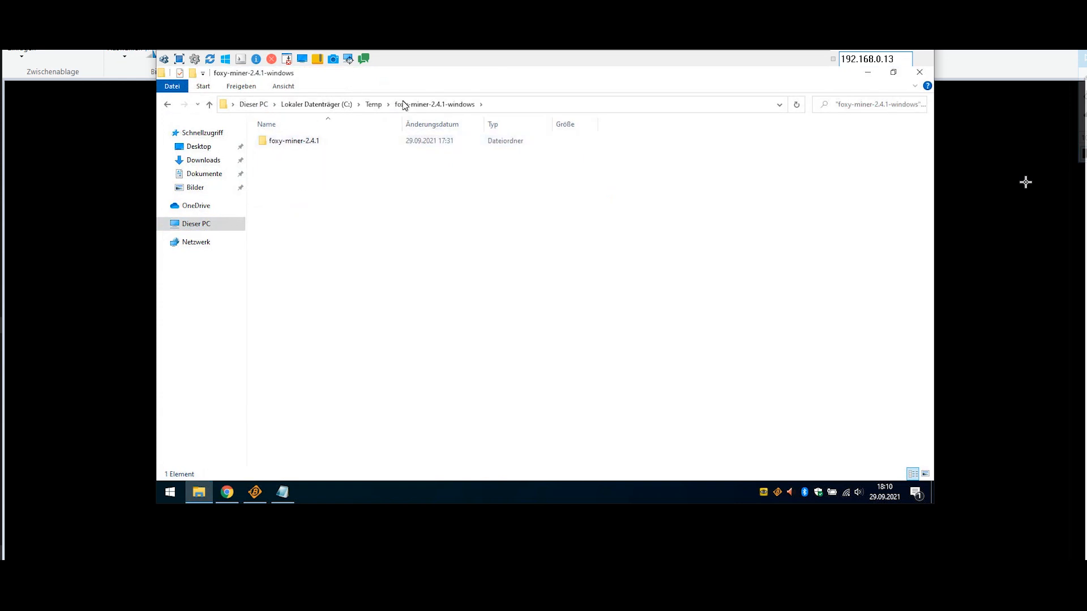
double_click(303, 146)
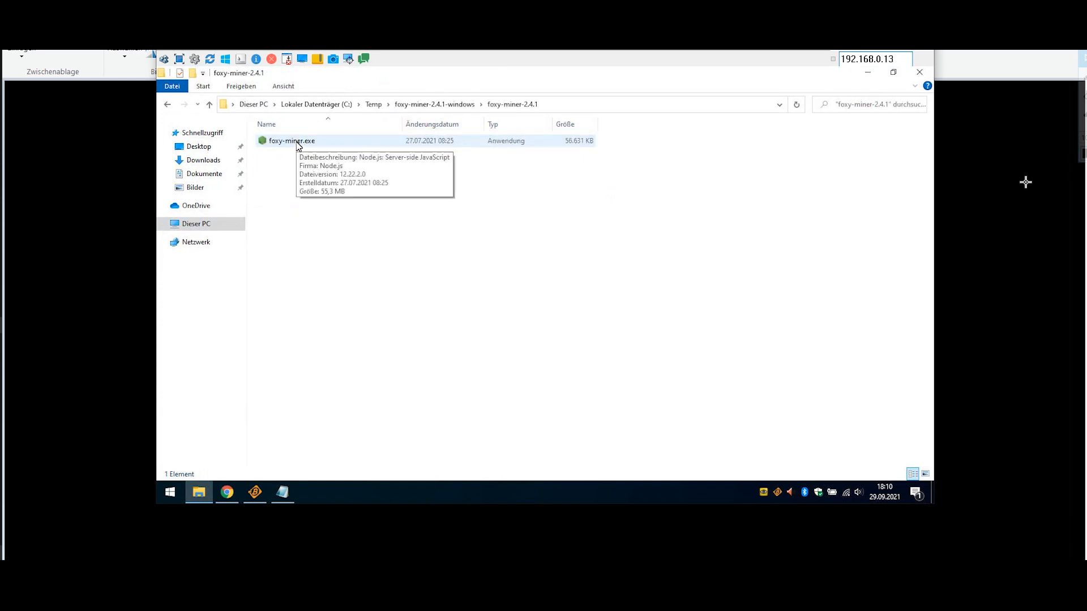
double_click(299, 141)
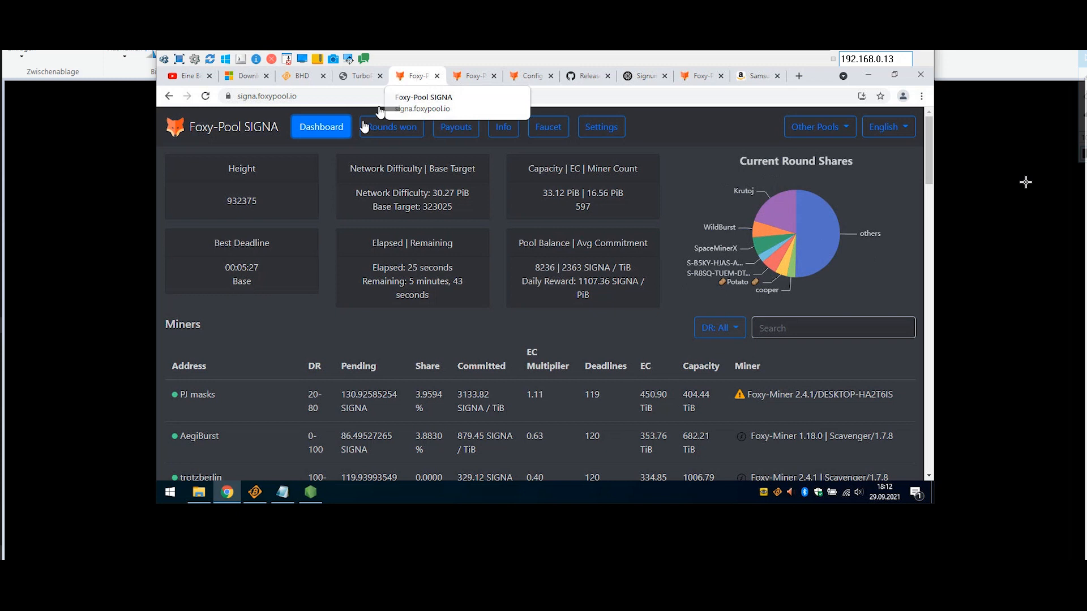
Open the Foxy-Pool BHD dashboard and select the Bitcoin HD Foxy-Miner account name in BHD-SIGNA-Keys.txt
click(469, 77)
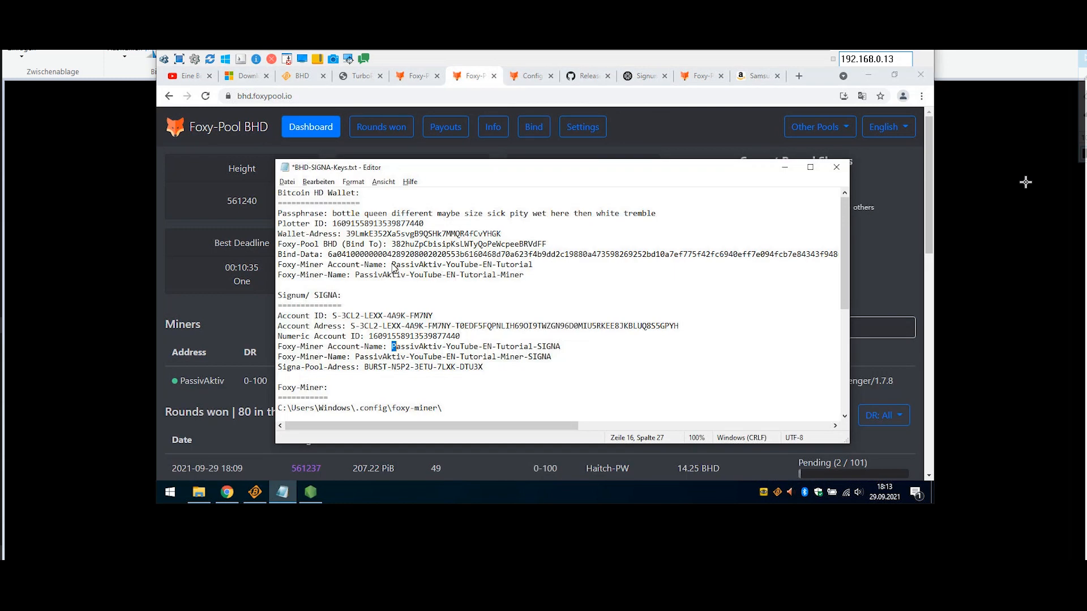
click(392, 266)
drag(394, 268, 541, 272)
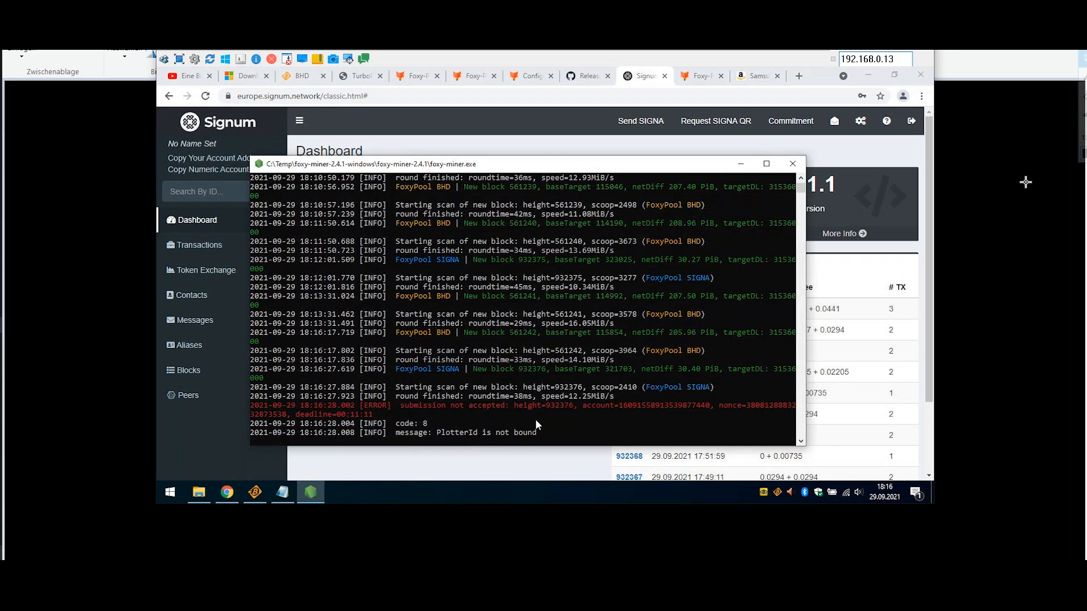
Close the running miner, relaunch foxy-miner.exe from its program folder and pin it to the taskbar
click(790, 166)
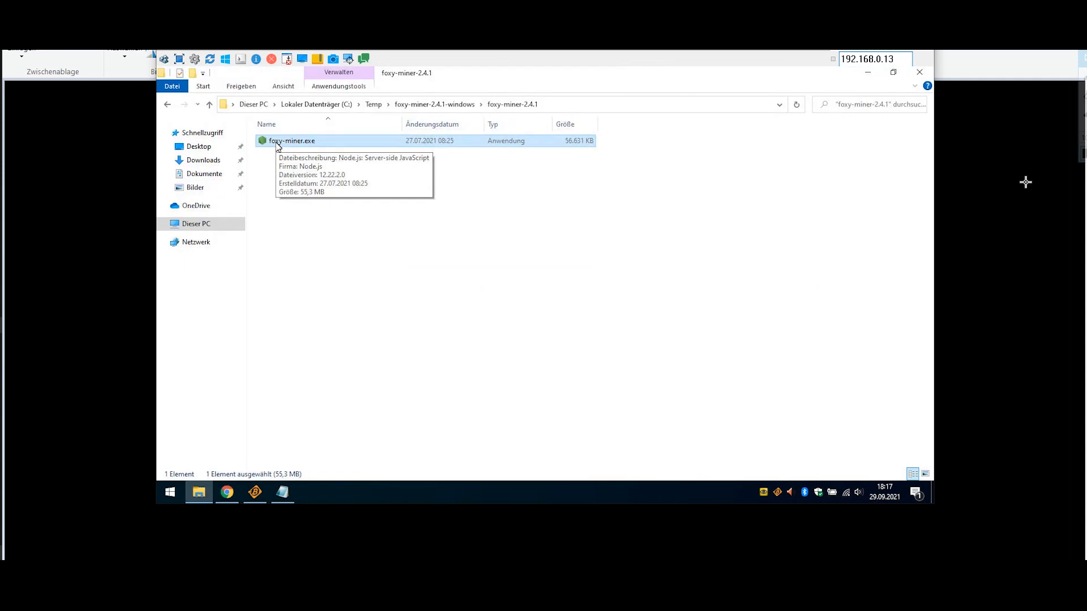
double_click(277, 146)
right_click(313, 492)
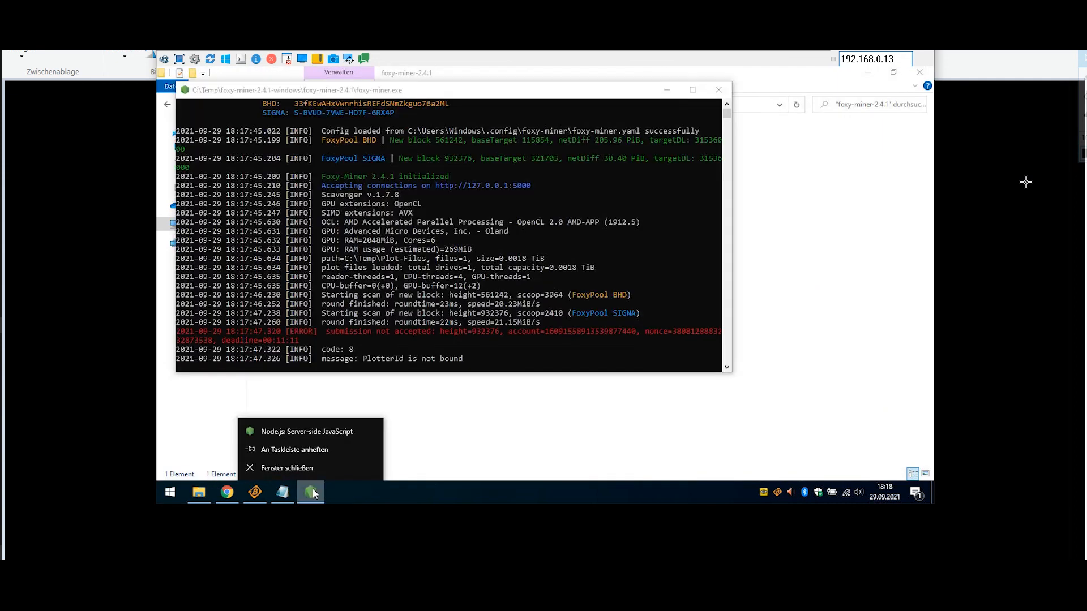
click(321, 450)
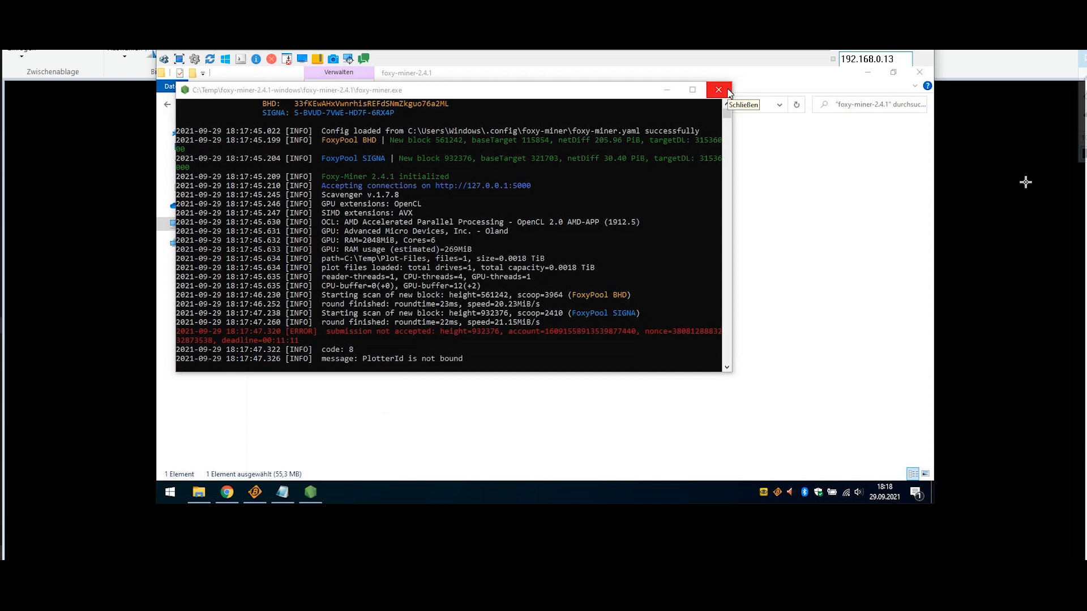
Close the miner, test starting it through its taskbar pin, and close it again
click(718, 90)
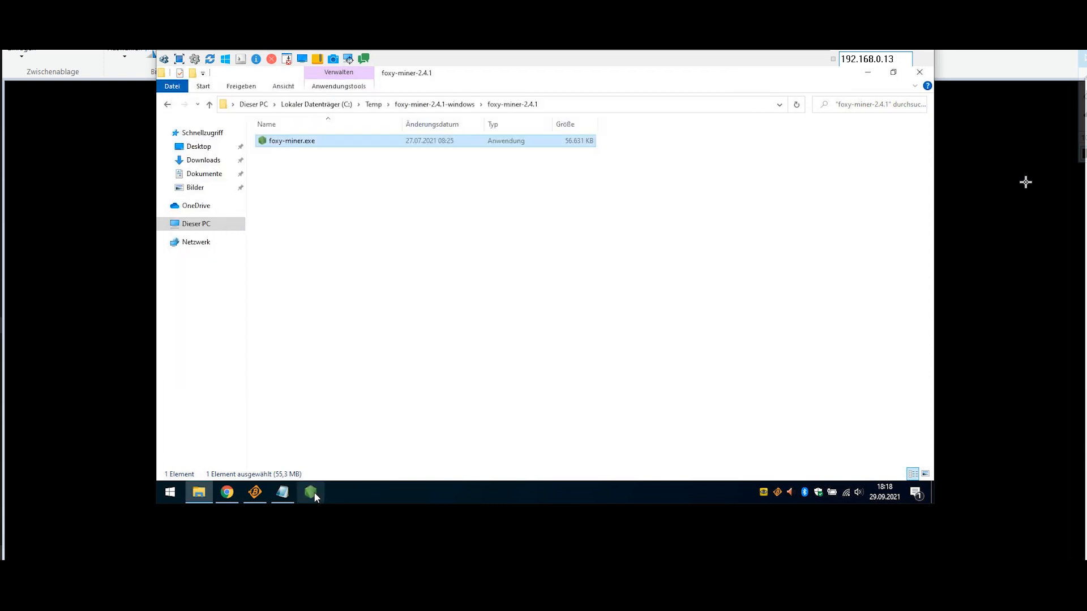
click(313, 492)
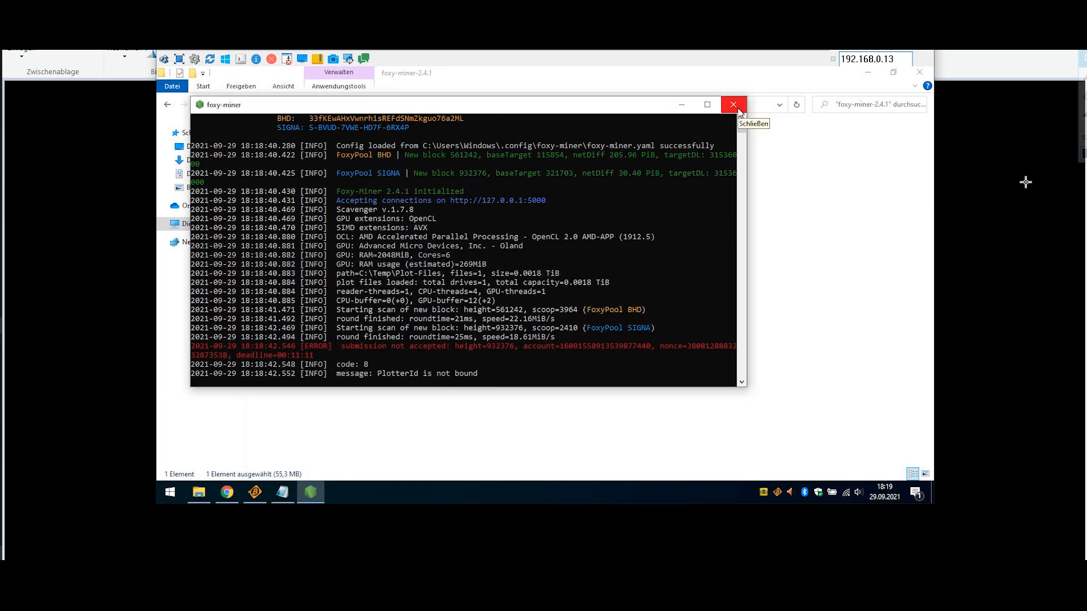
click(738, 110)
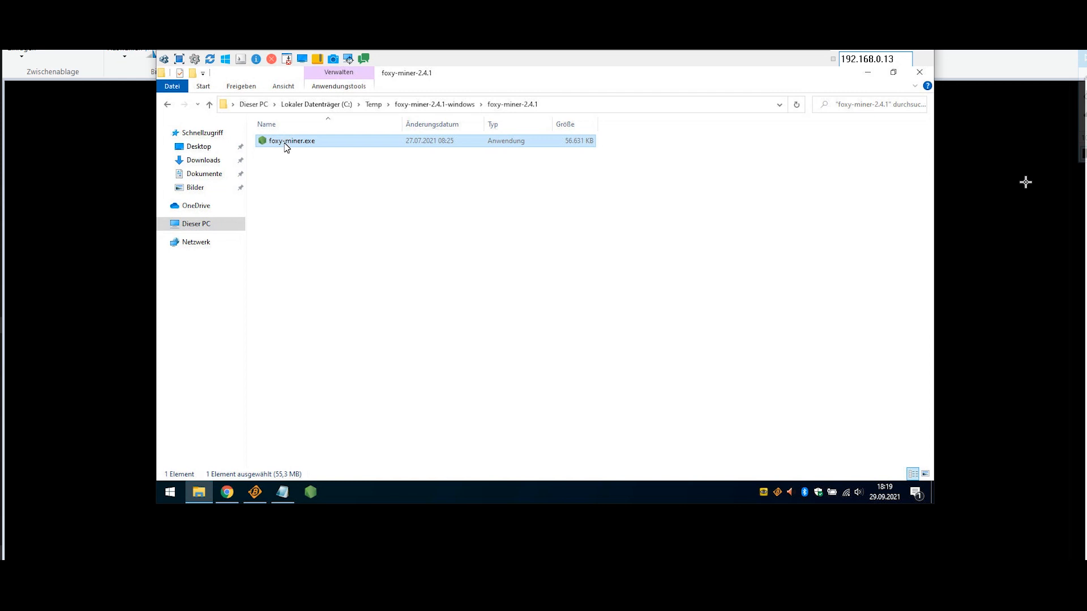
Create a desktop shortcut for foxy-miner.exe and open the Desktop folder
right_click(284, 144)
mouse_move(447, 295)
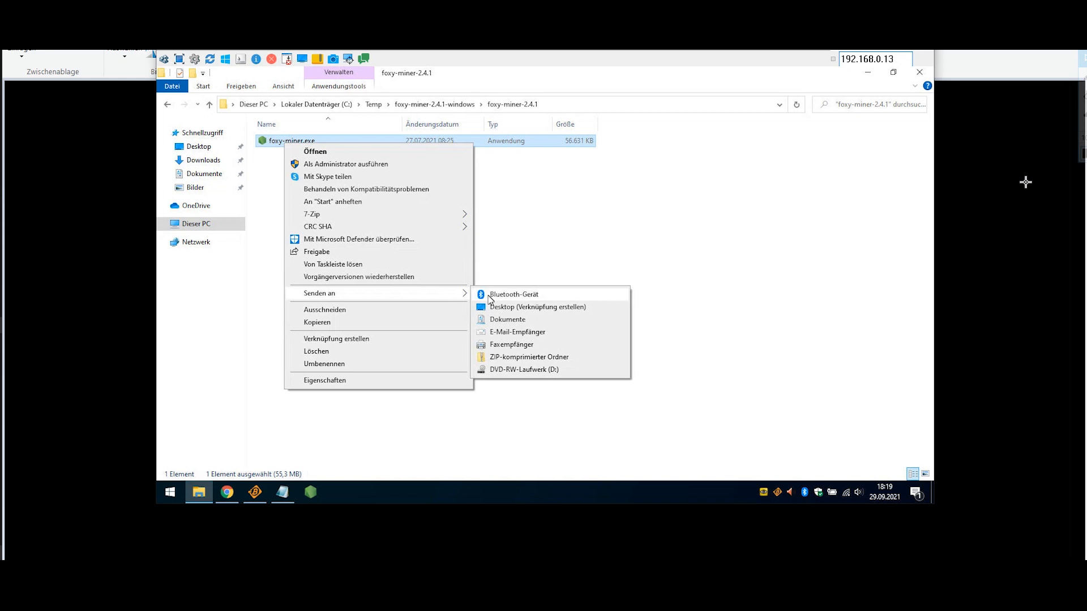
click(533, 309)
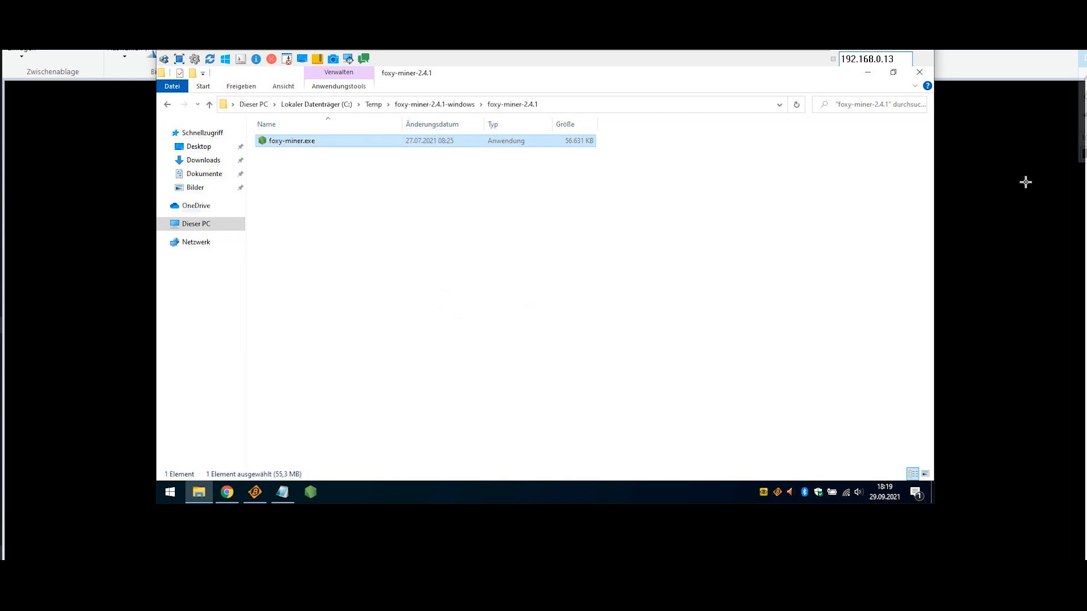
click(199, 147)
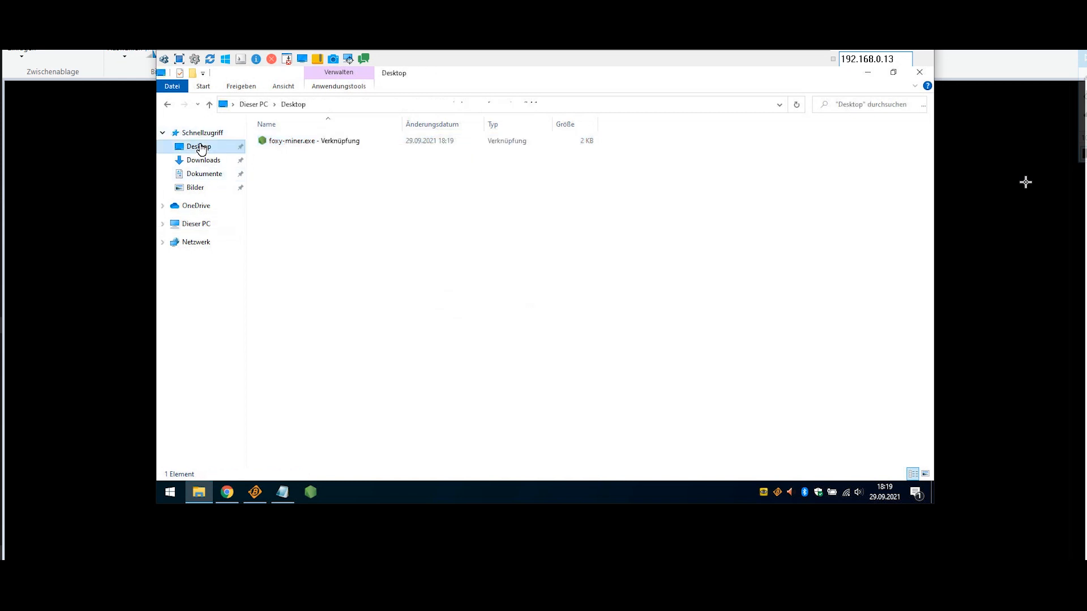
Move the foxy-miner.exe shortcut from the Desktop folder into the Windows Autostart folder
click(280, 142)
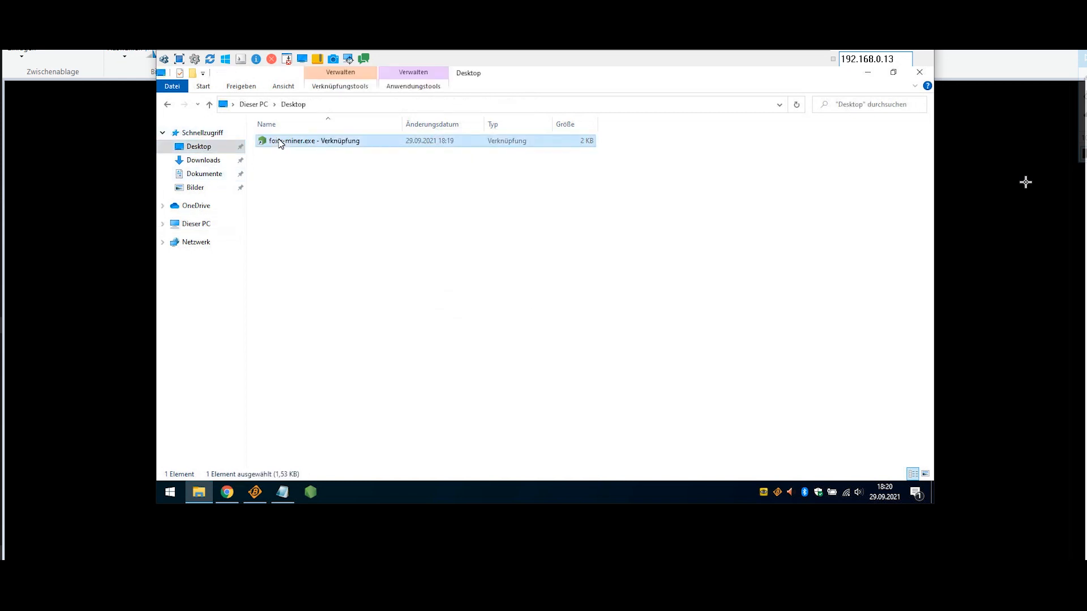
right_click(279, 141)
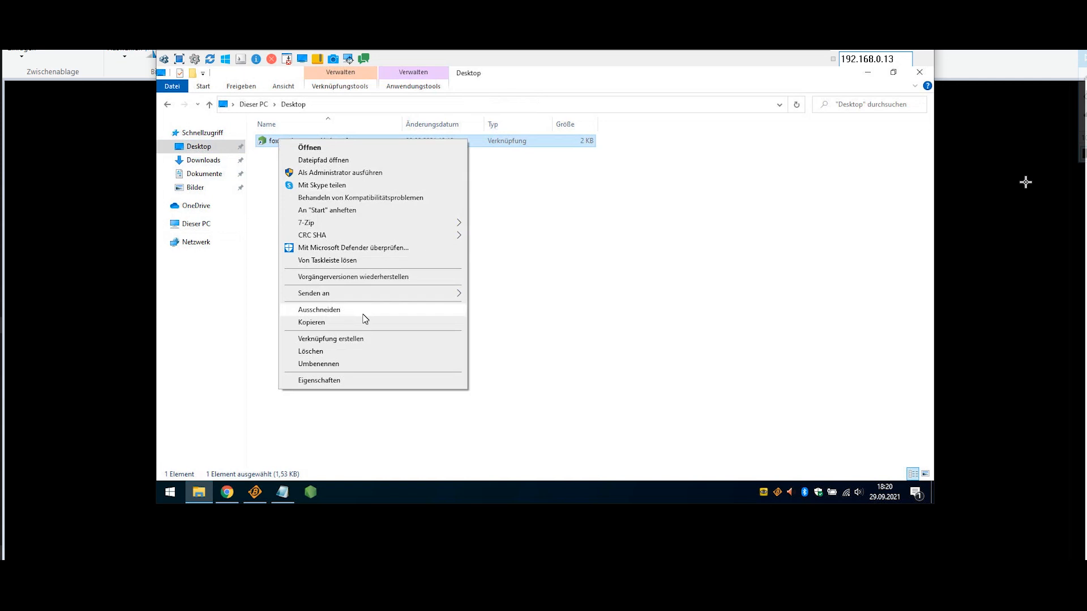
click(365, 316)
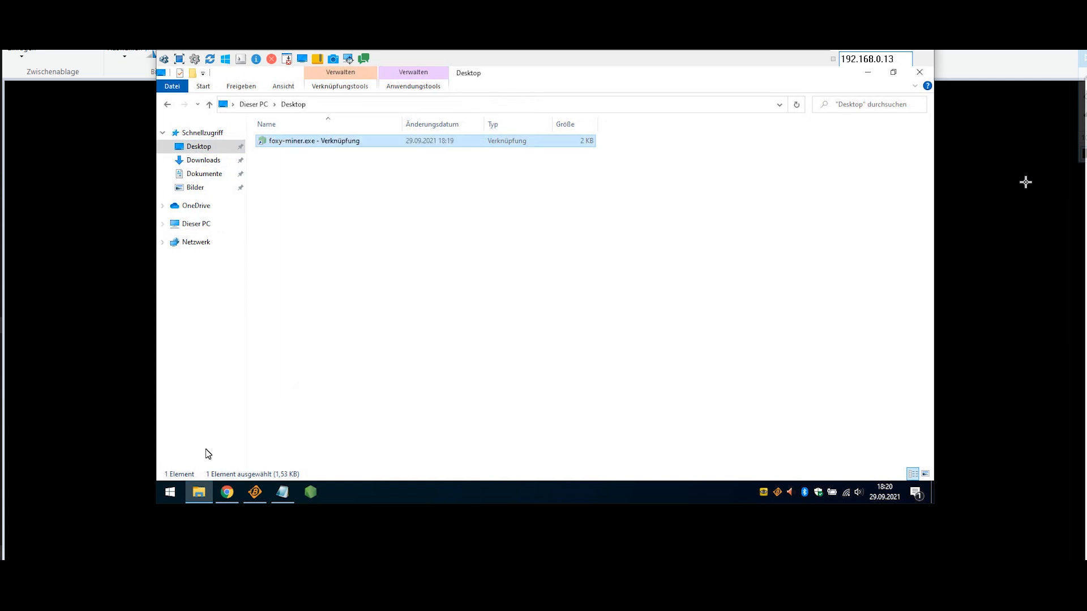
right_click(171, 493)
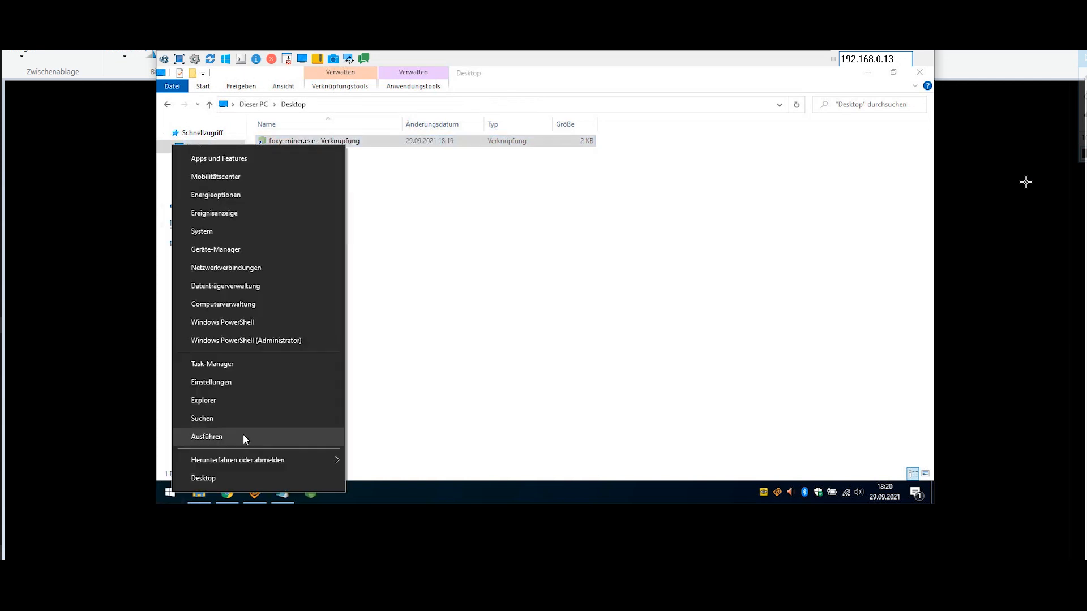
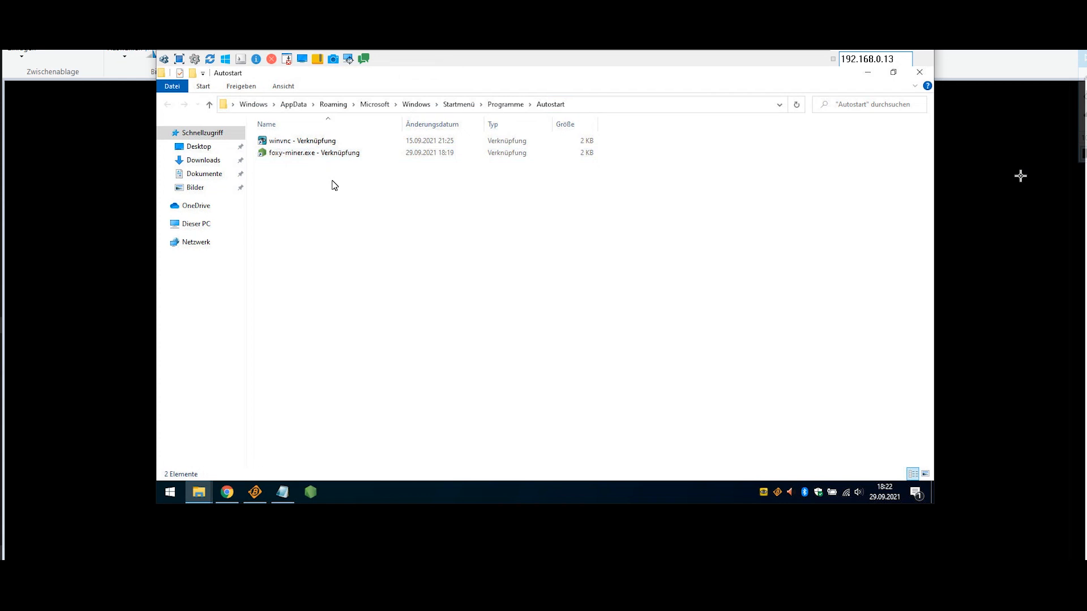
mouse_move(314, 161)
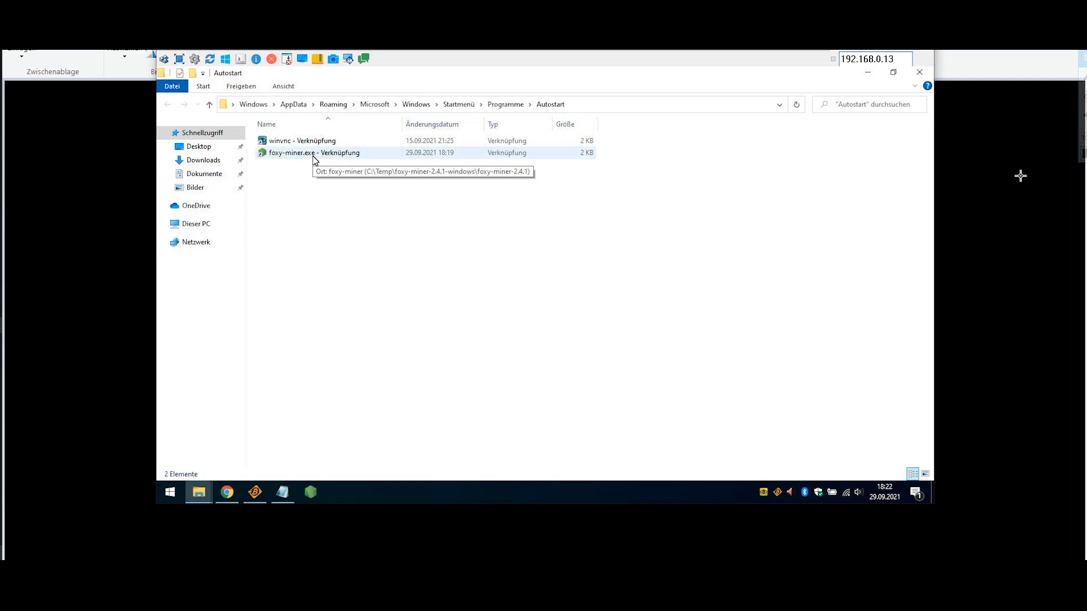
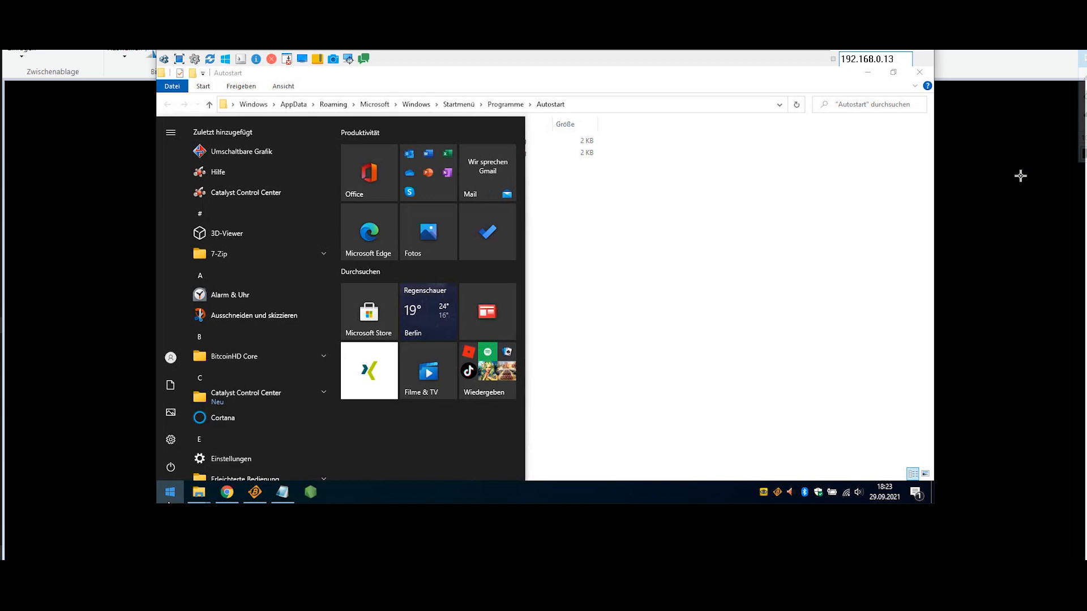
Search Windows for "energie" and open the Energiesparplan bearbeiten settings
text(energie)
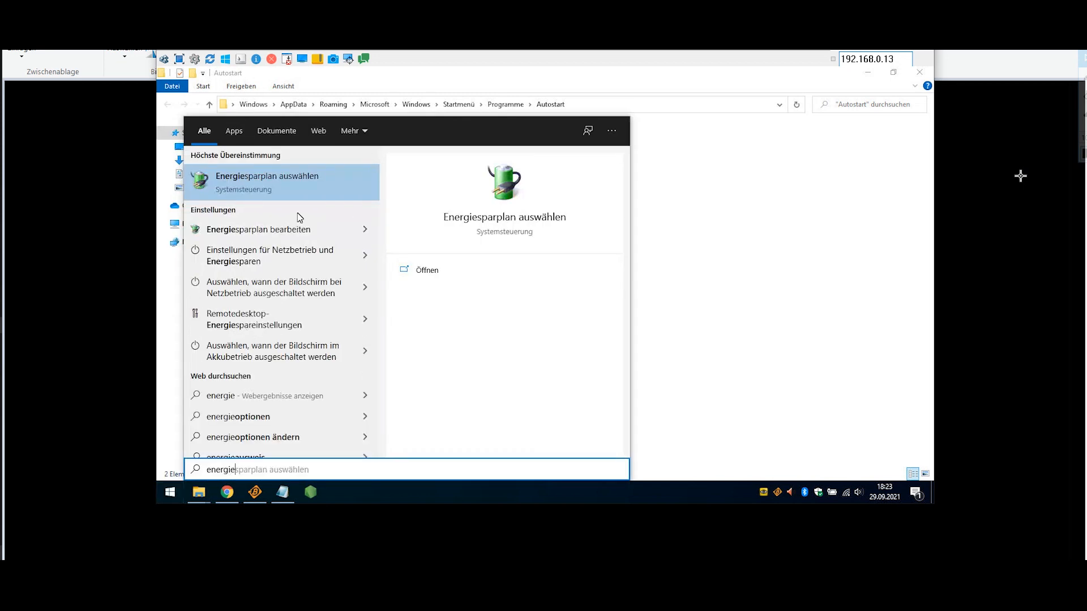
click(305, 231)
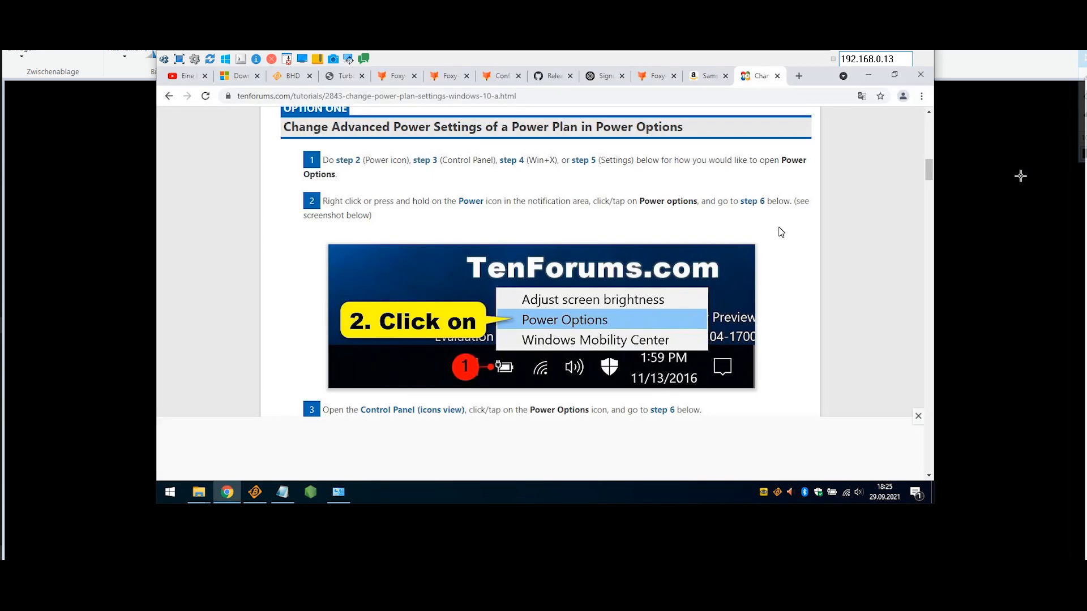
Read the TenForums guide on changing a power plan's advanced settings, from opening Power Options to the advanced settings dialog
scroll(783, 258, up, 1)
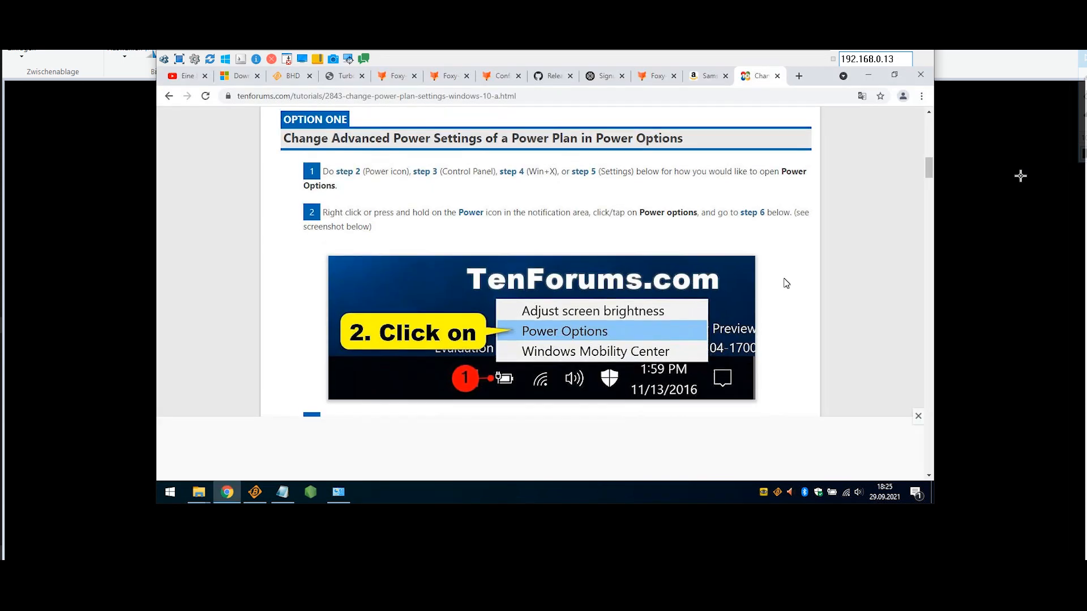
scroll(786, 283, down, 4)
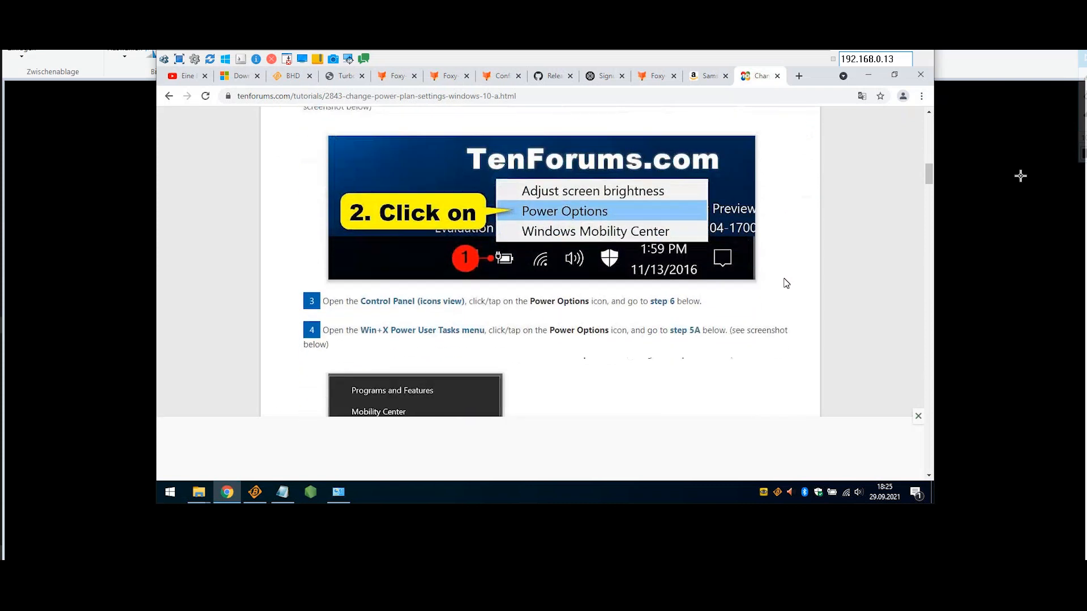
scroll(785, 283, down, 3)
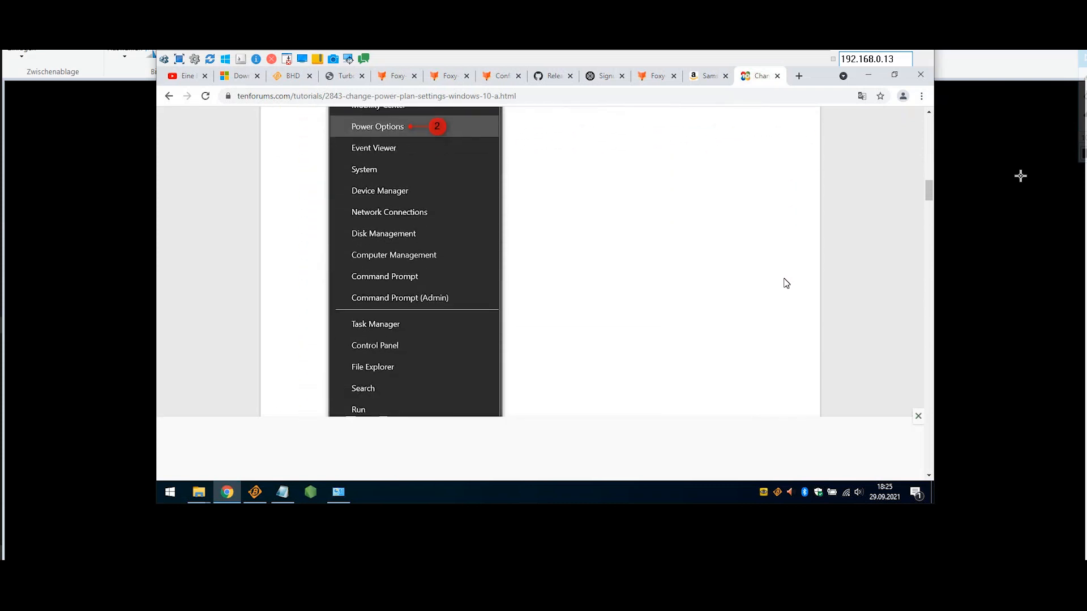
scroll(786, 283, down, 5)
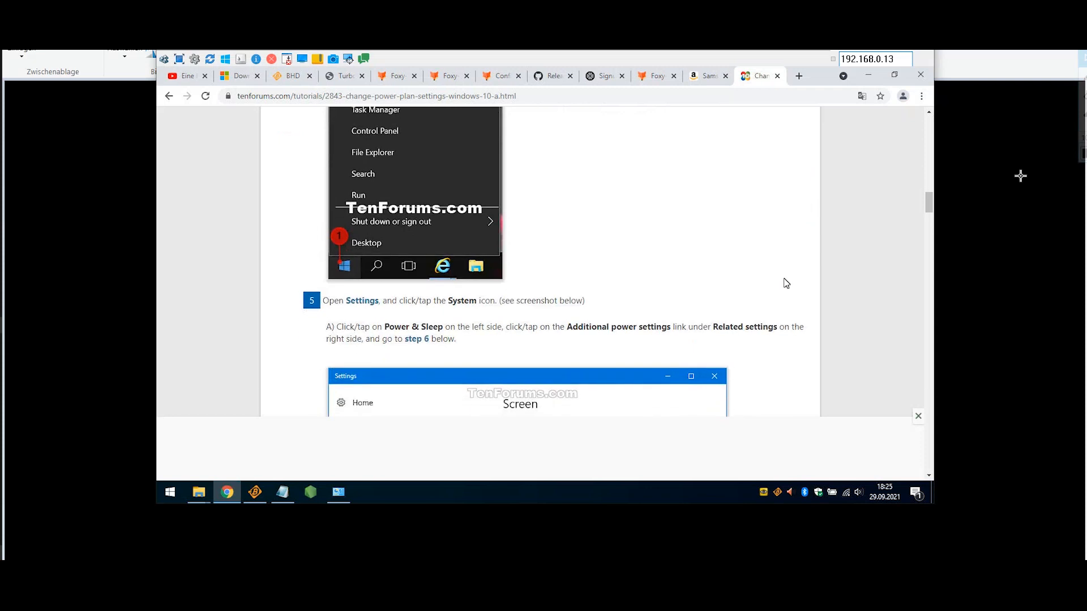
scroll(785, 283, down, 5)
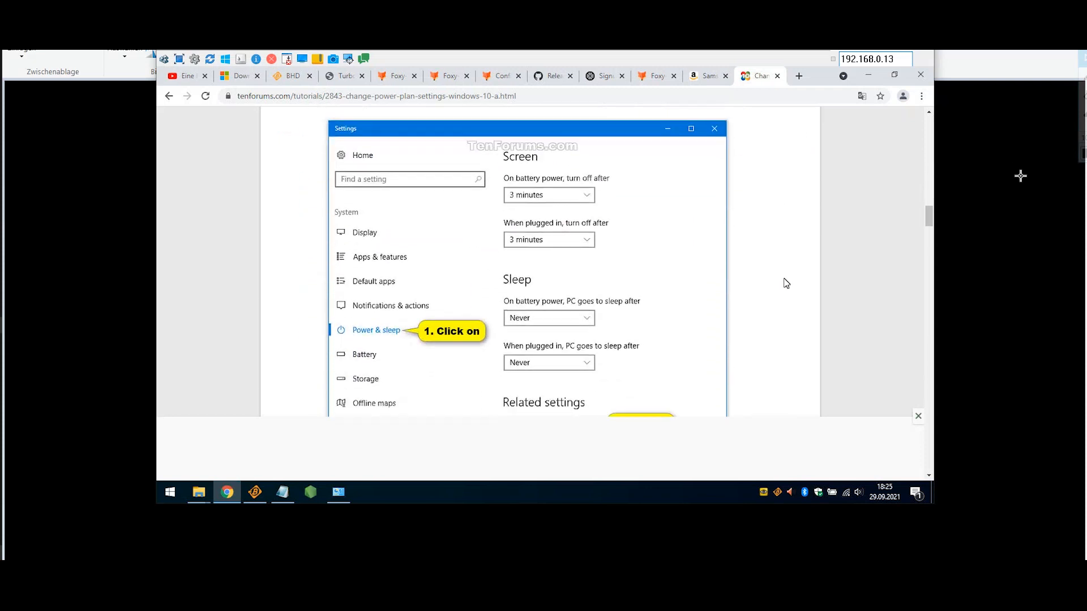
scroll(786, 283, down, 5)
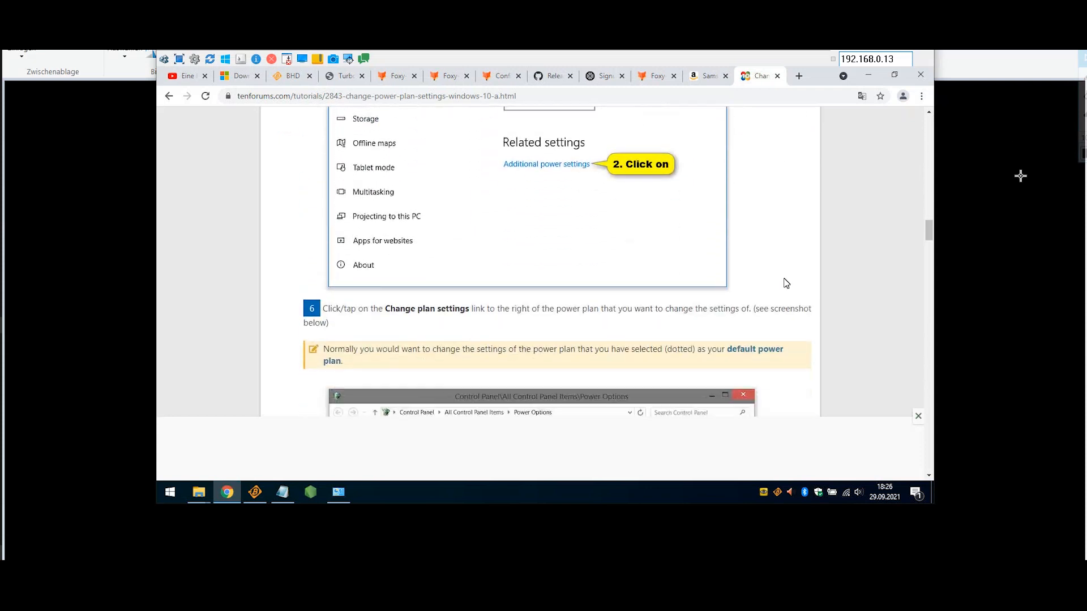
scroll(785, 283, down, 3)
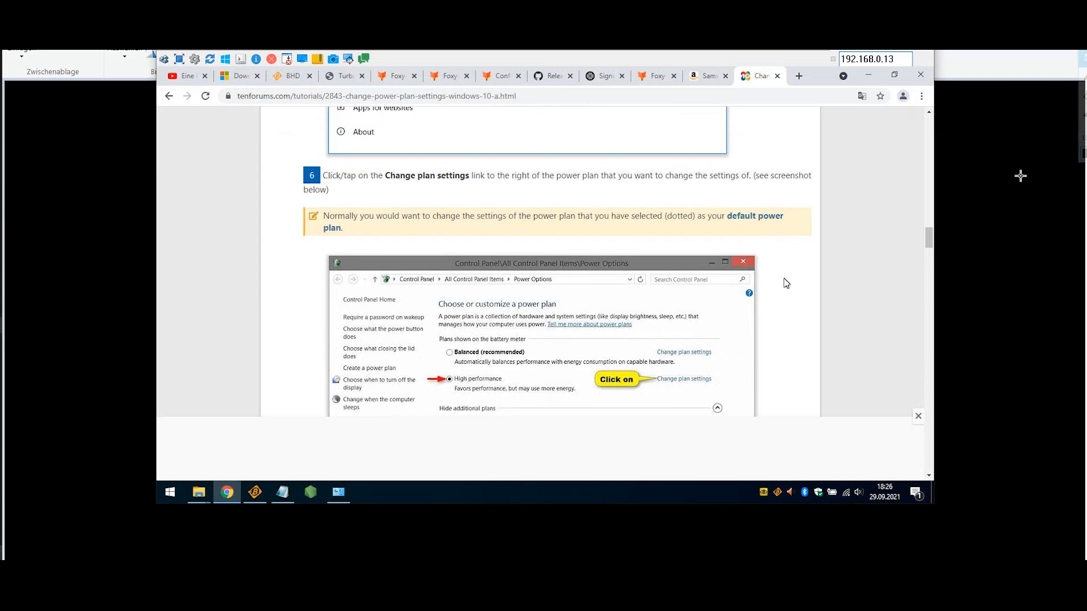
scroll(786, 283, down, 5)
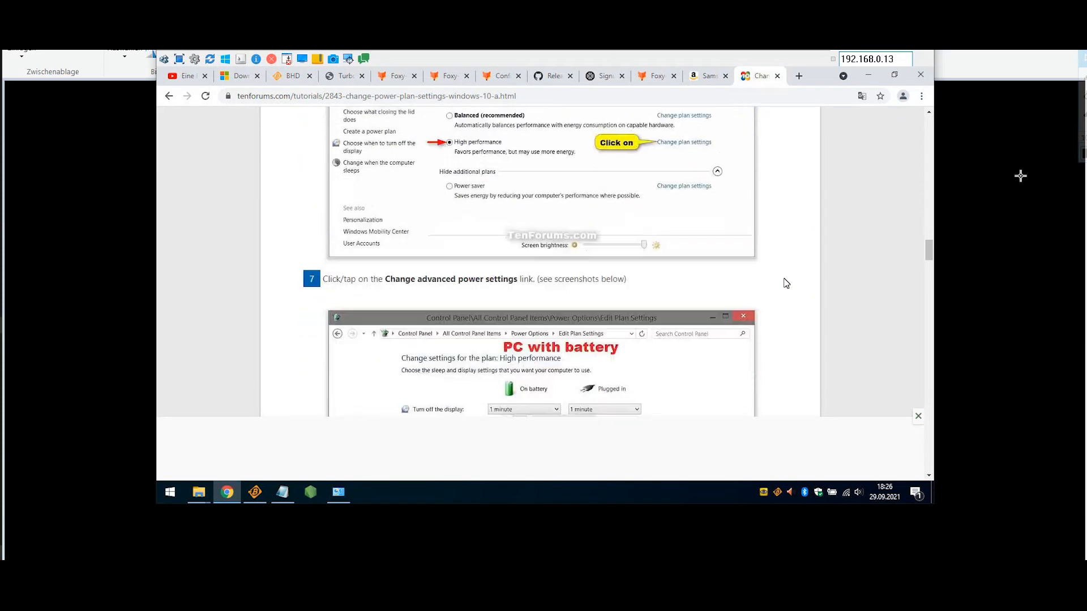
scroll(786, 283, down, 4)
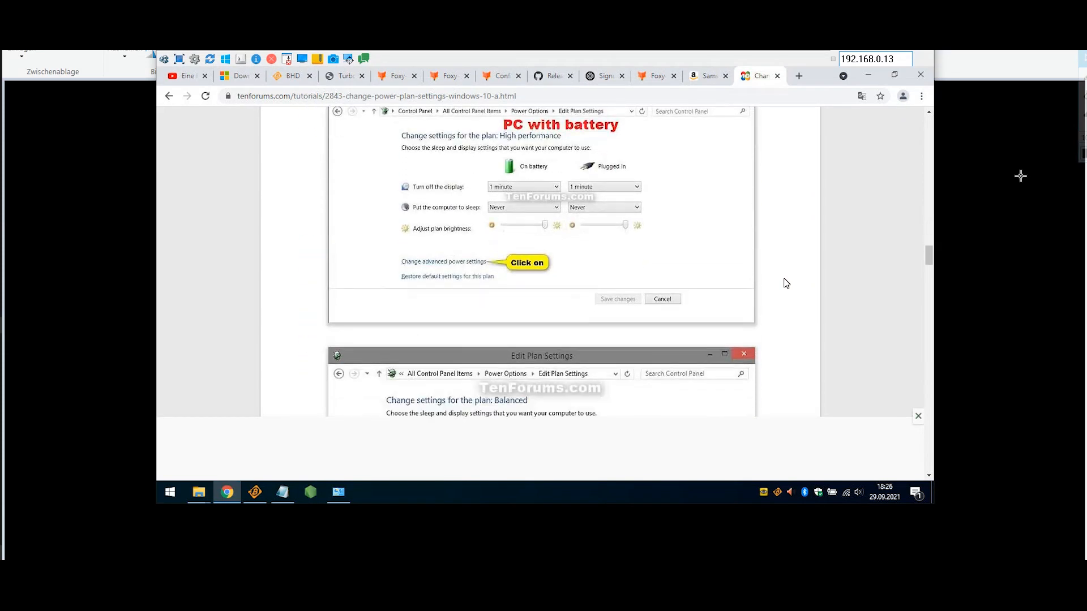
scroll(785, 283, down, 4)
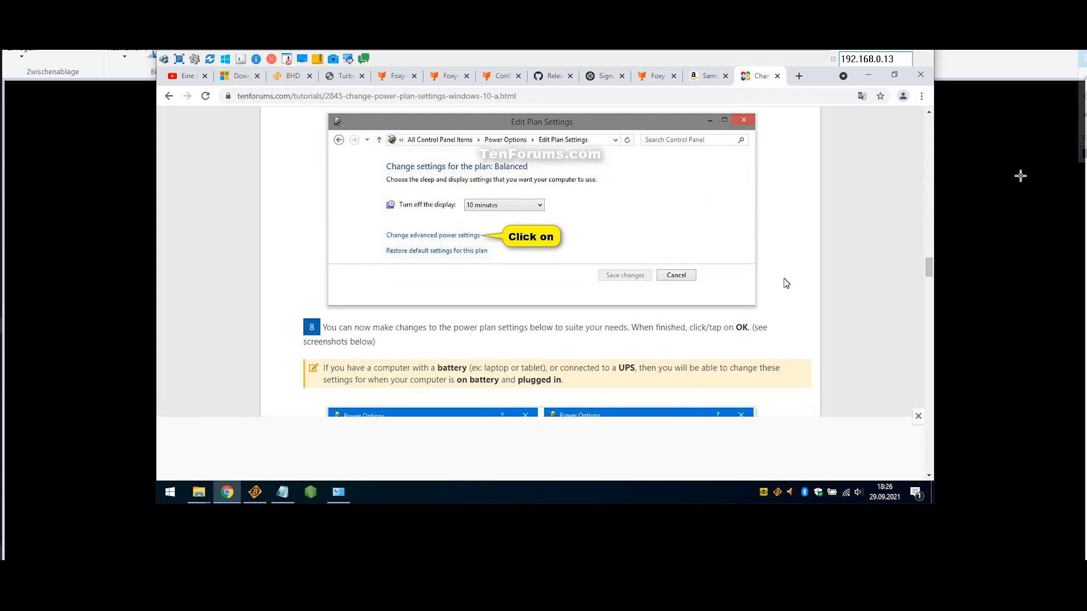
scroll(786, 283, down, 5)
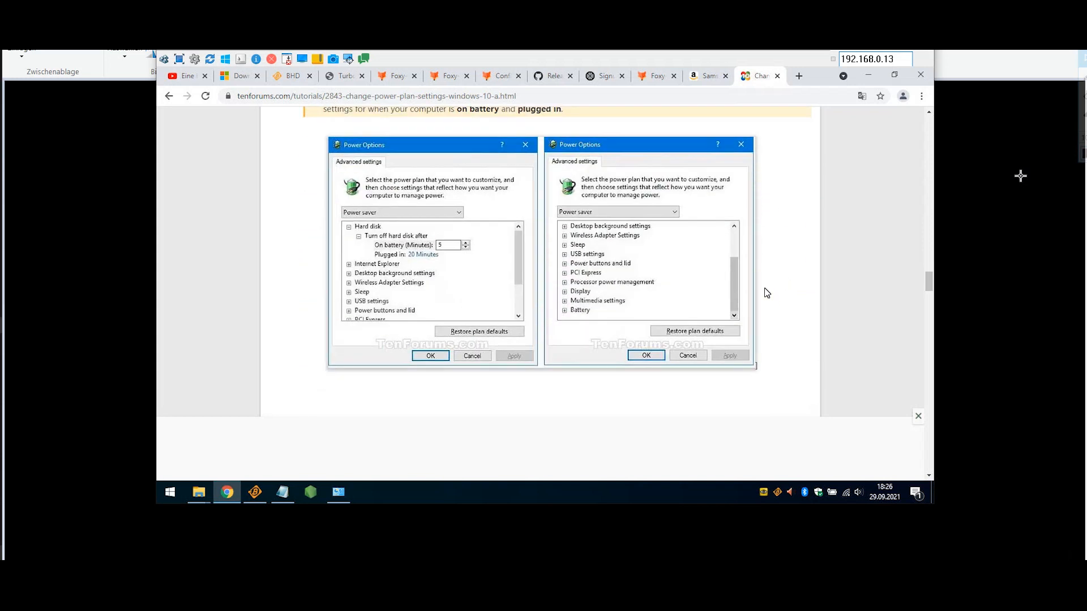
In the Ausbalanciert plan's advanced power settings, set the hard disk switch-off time on battery to Nie
click(339, 492)
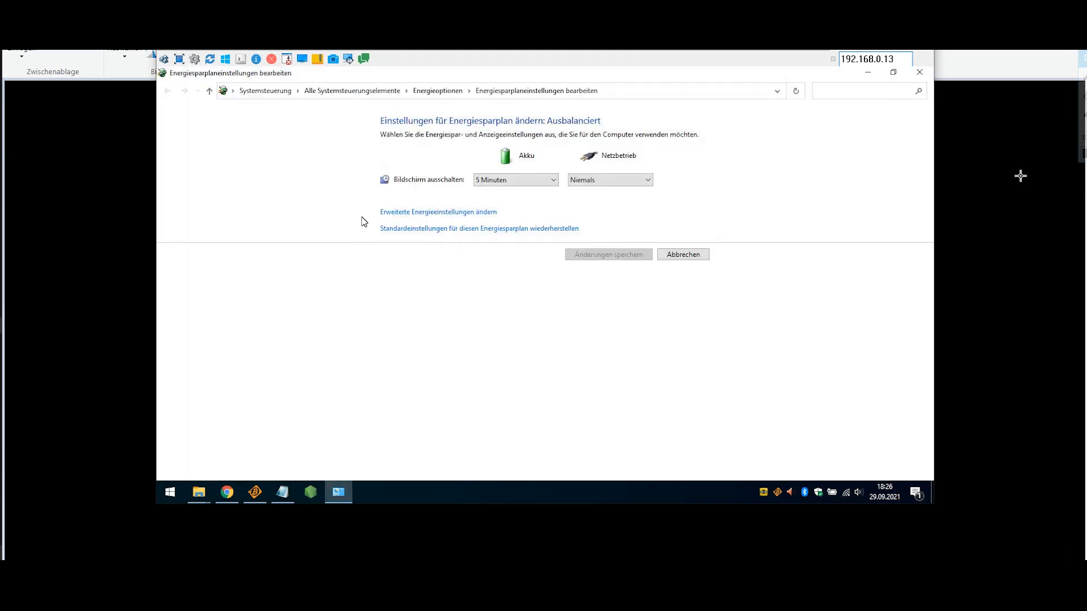
click(412, 214)
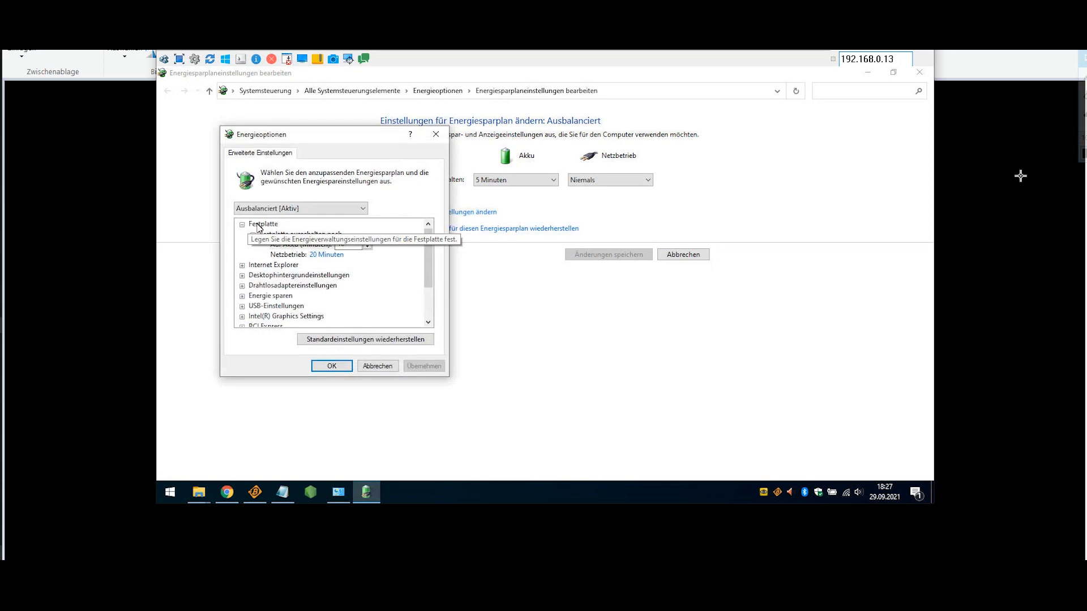
click(368, 247)
click(367, 247)
Lower the hard disk switch-off time for Netzbetrieb and save the advanced power settings
click(340, 255)
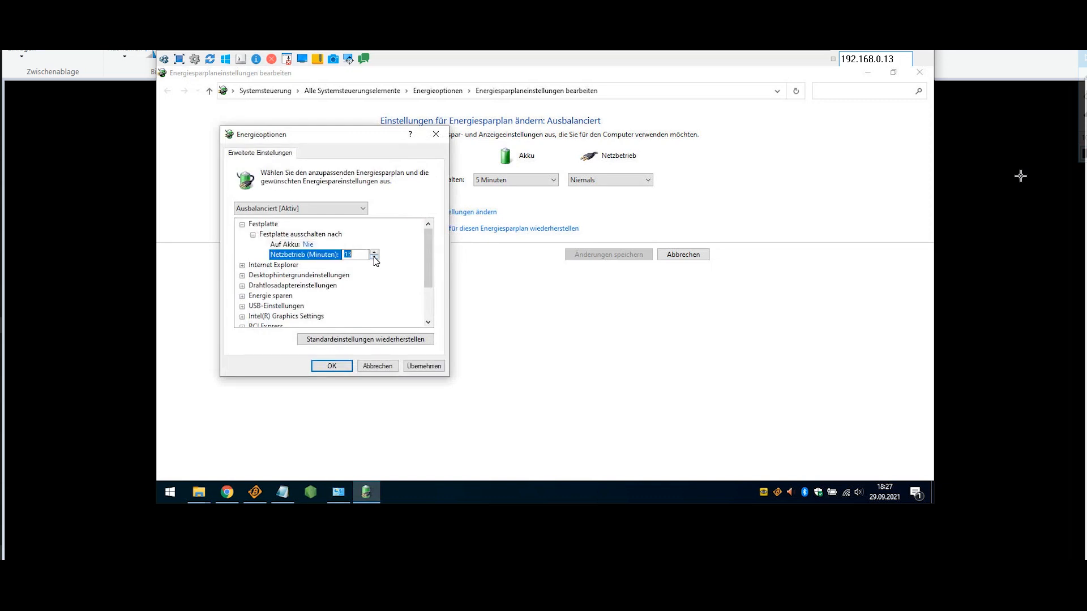
click(374, 258)
click(375, 258)
click(374, 258)
click(374, 258)
click(339, 368)
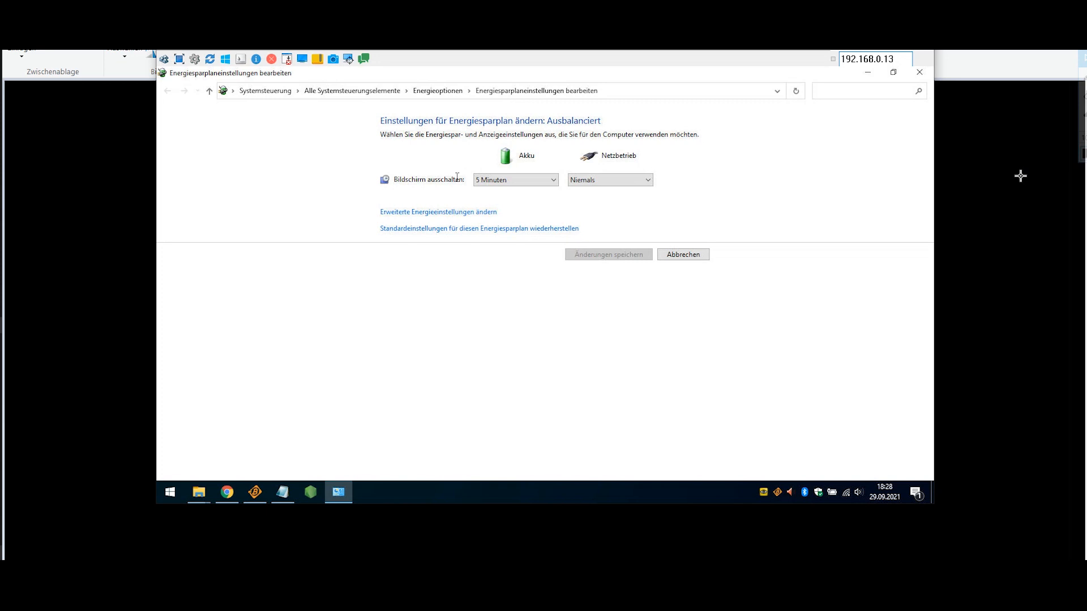
Check the available screen switch-off times for Netzbetrieb in the Ausbalanciert energy plan
click(626, 180)
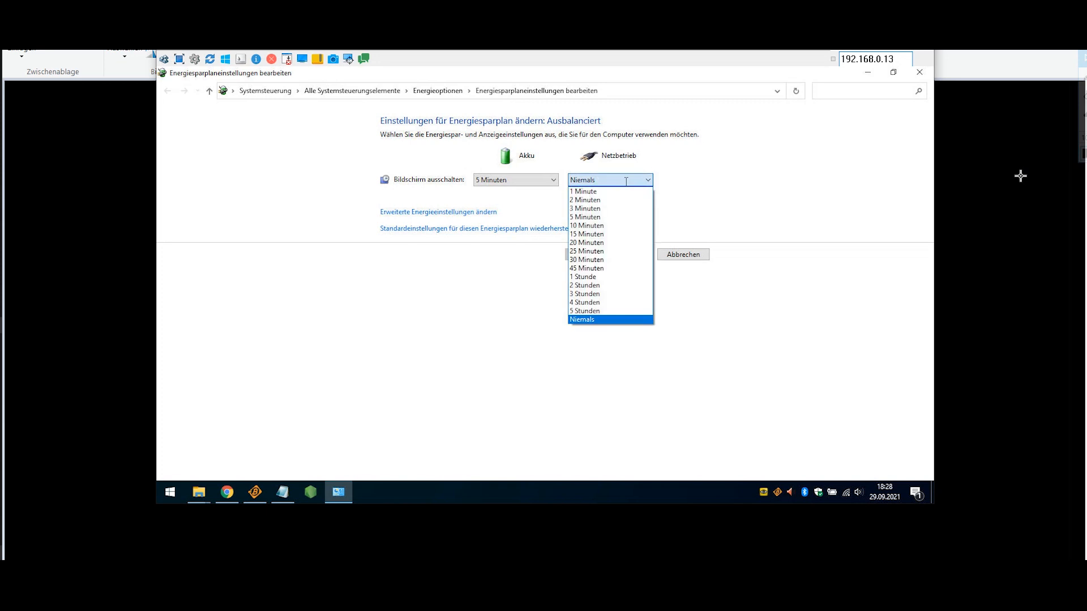
click(483, 318)
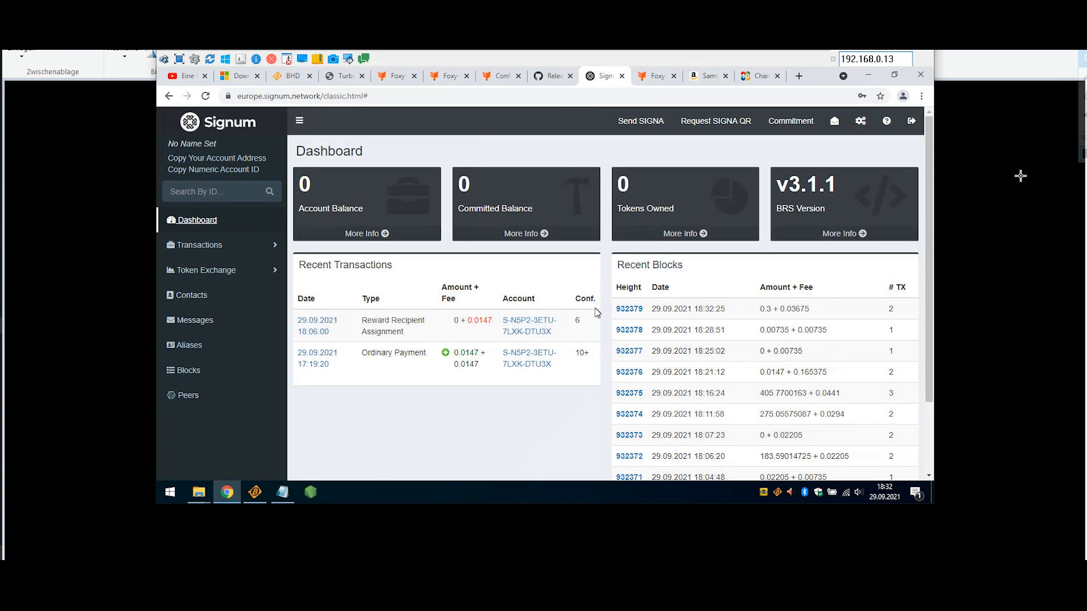
Switch to the running foxy-miner console and reposition its window to view the mining log
mouse_move(583, 327)
click(316, 490)
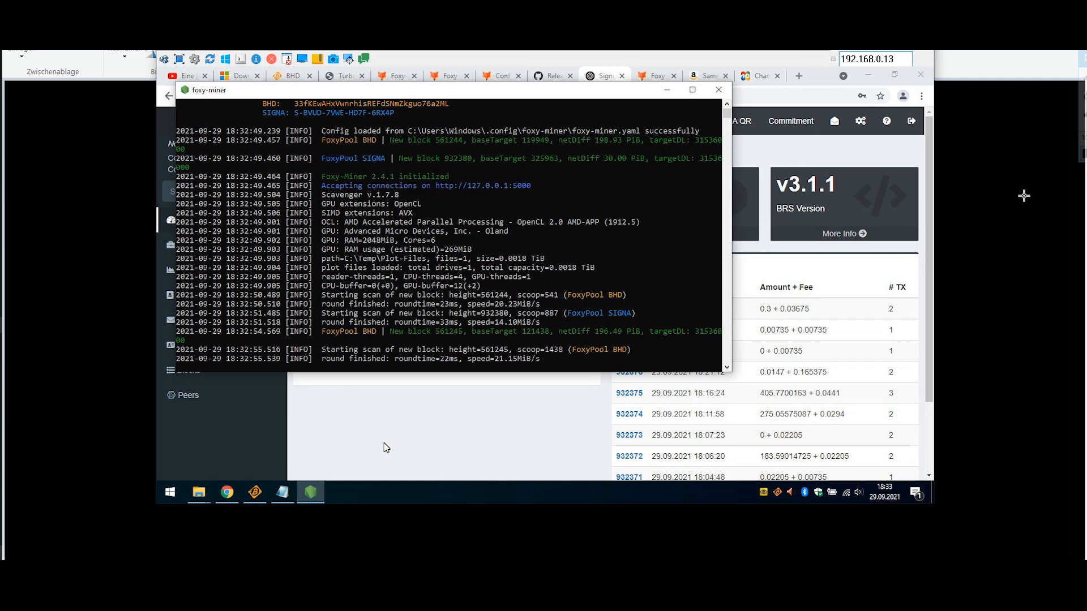
drag(521, 92, 519, 112)
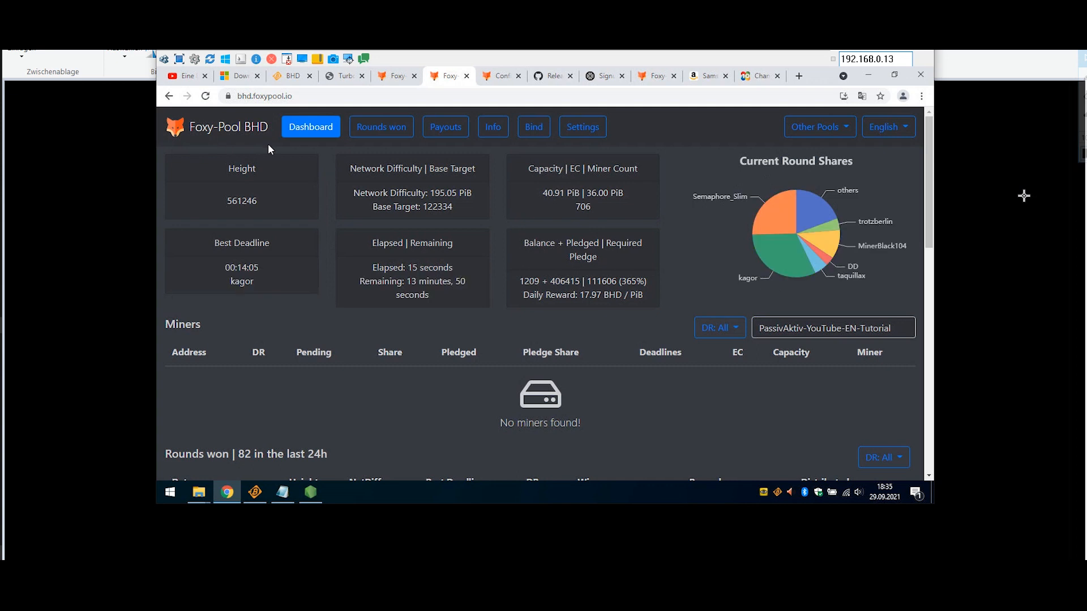
Read the "Pledging to the pool" instructions on the Foxy-Pool BHD info page, including the wallet illustration
click(493, 128)
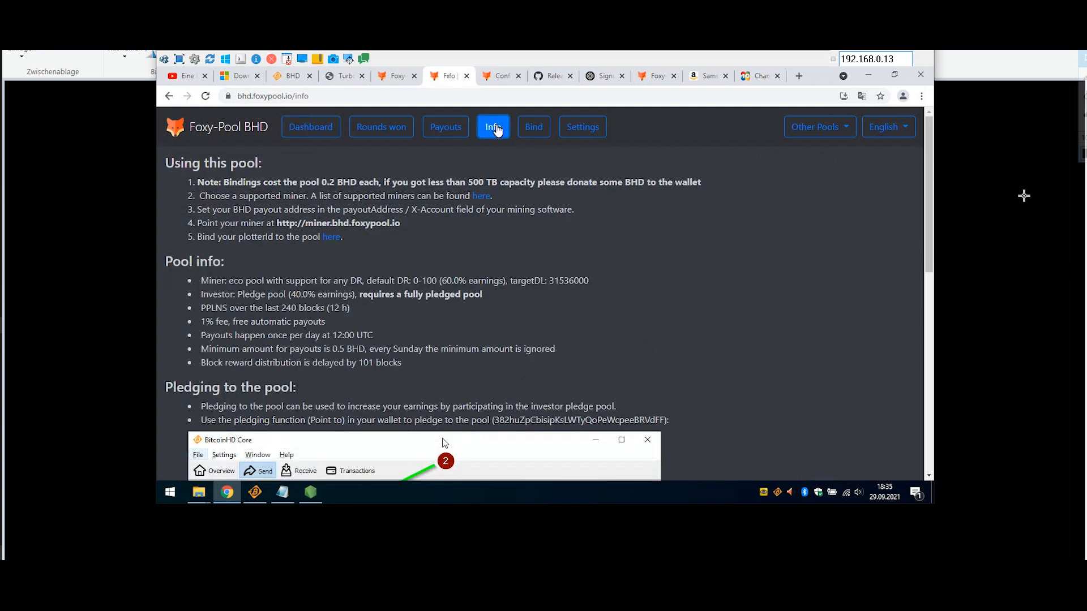
triple_click(206, 387)
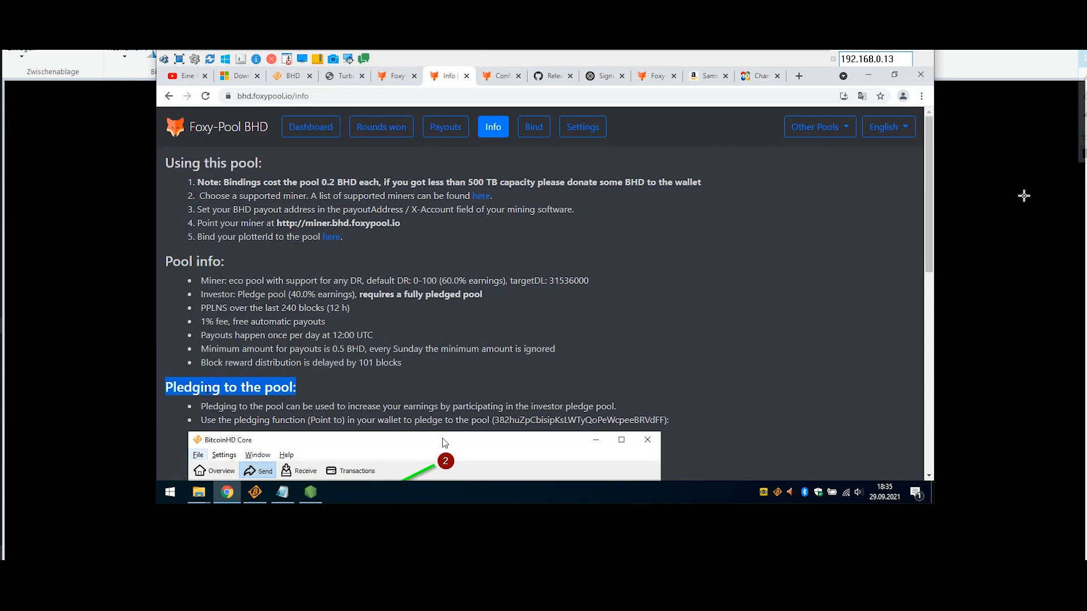
scroll(207, 389, down, 5)
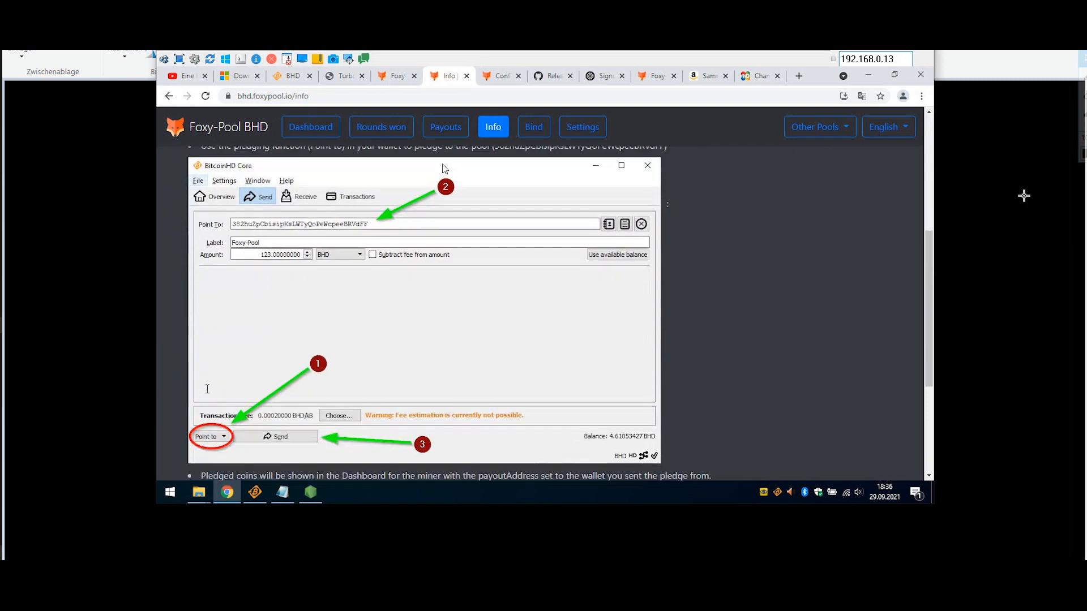
scroll(207, 389, down, 1)
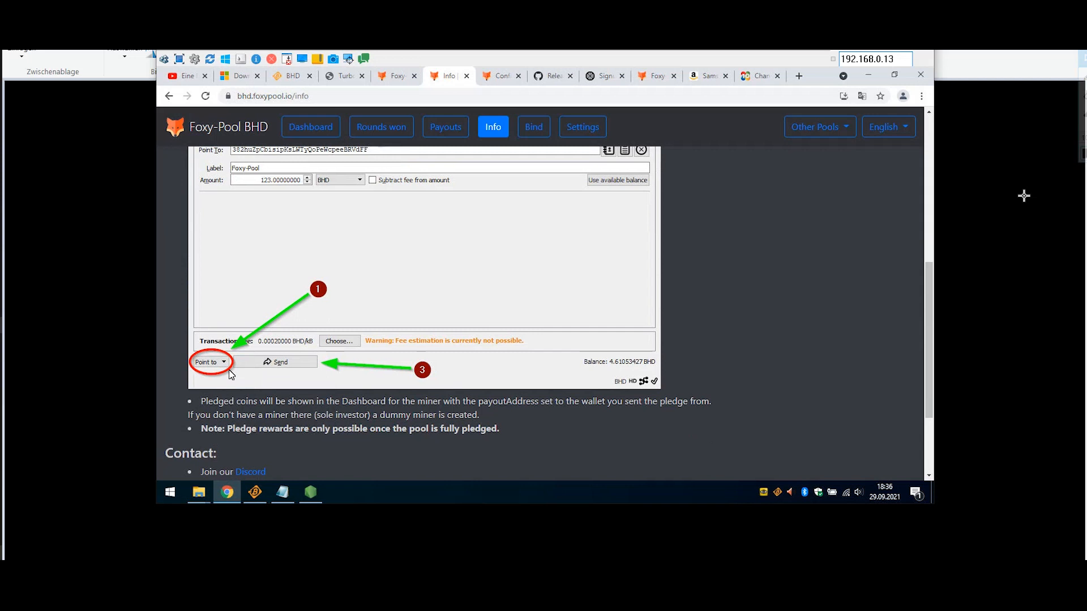
scroll(224, 376, up, 2)
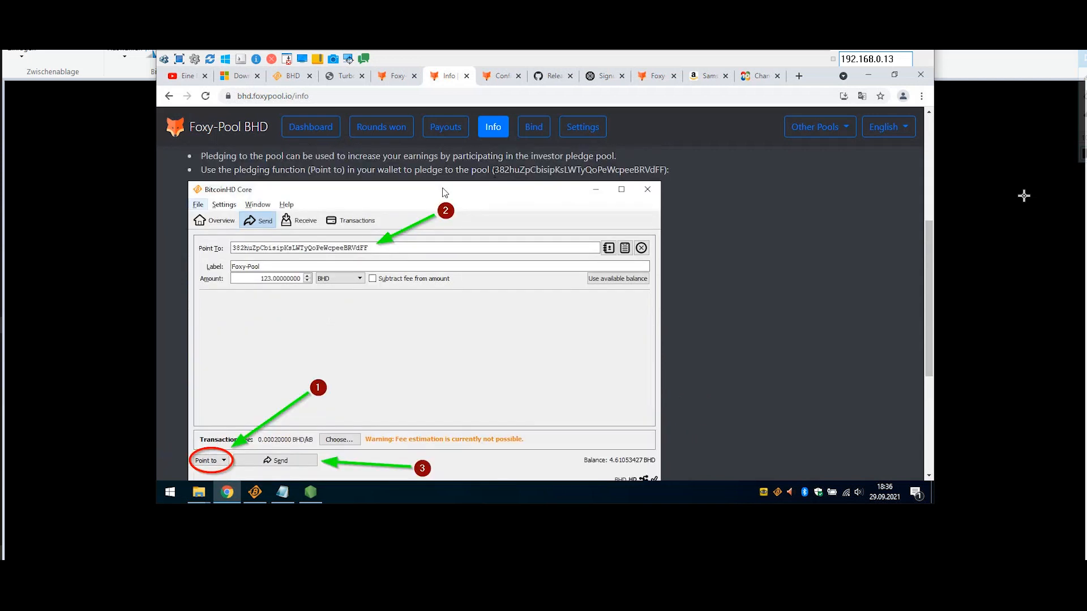
Copy the pool's pledging address from the "Pledging to the pool" section
drag(494, 170, 663, 170)
key(ctrl+c)
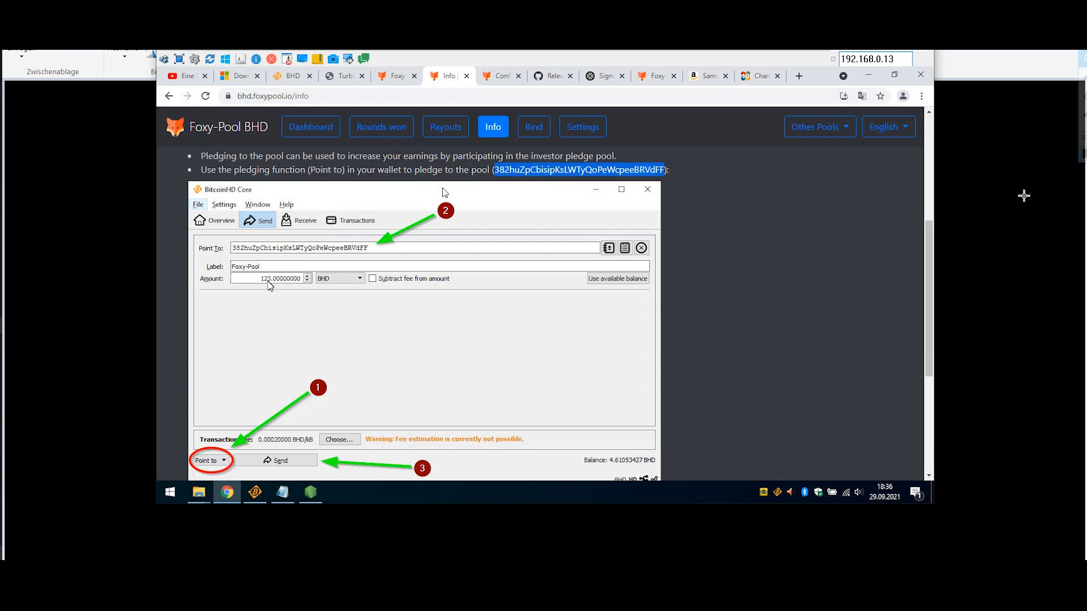
scroll(270, 285, down, 1)
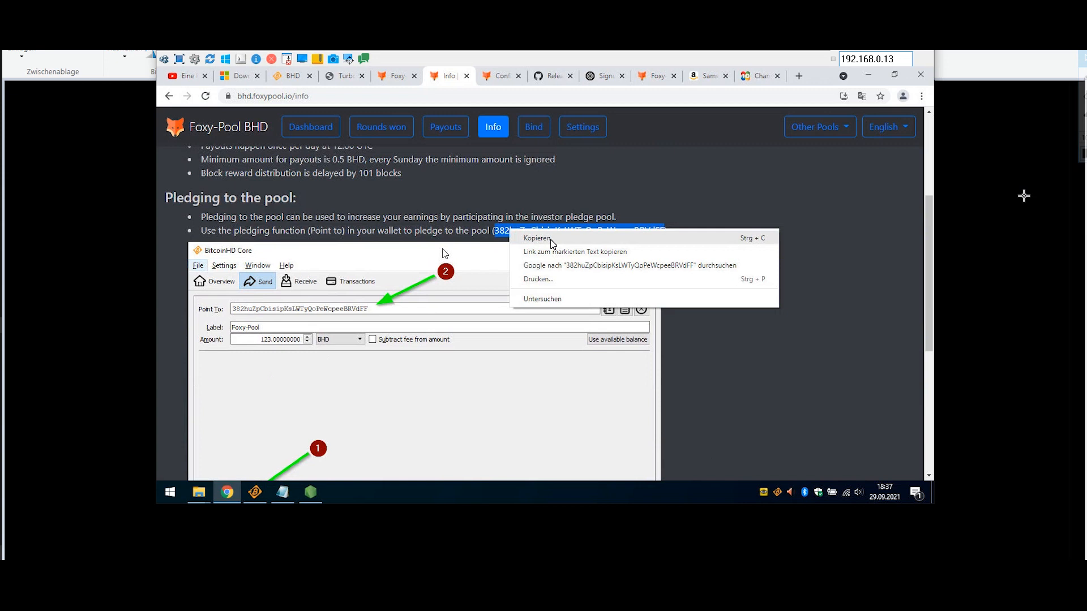
click(551, 238)
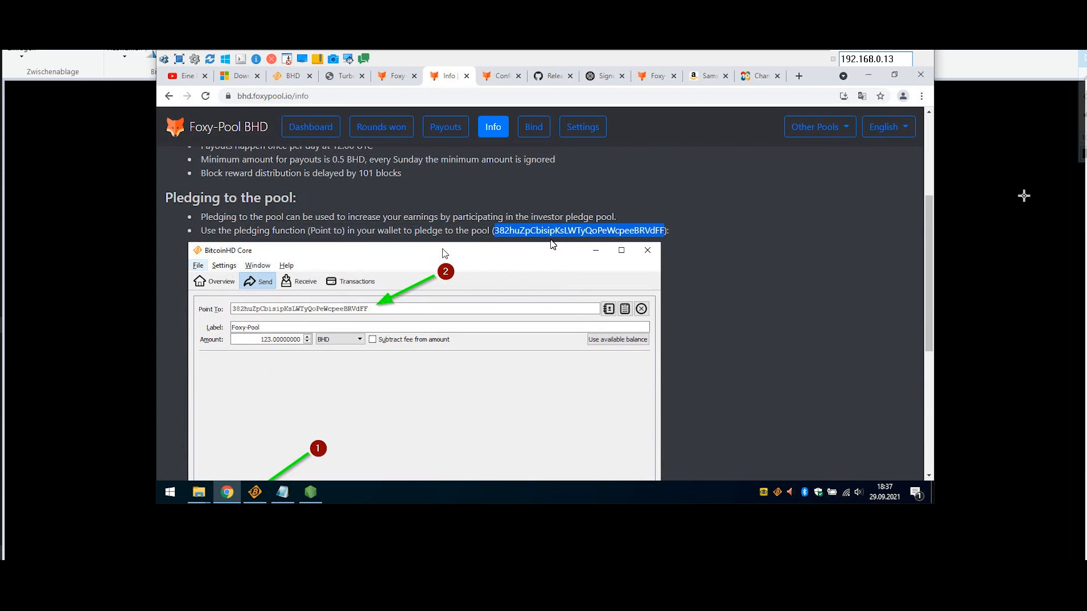
In BHD-SIGNA-Keys.txt, add a "Foxy-Pool Pledging-Adress:" line with the copied address below the Bitcoin HD Foxy-Miner name
click(282, 492)
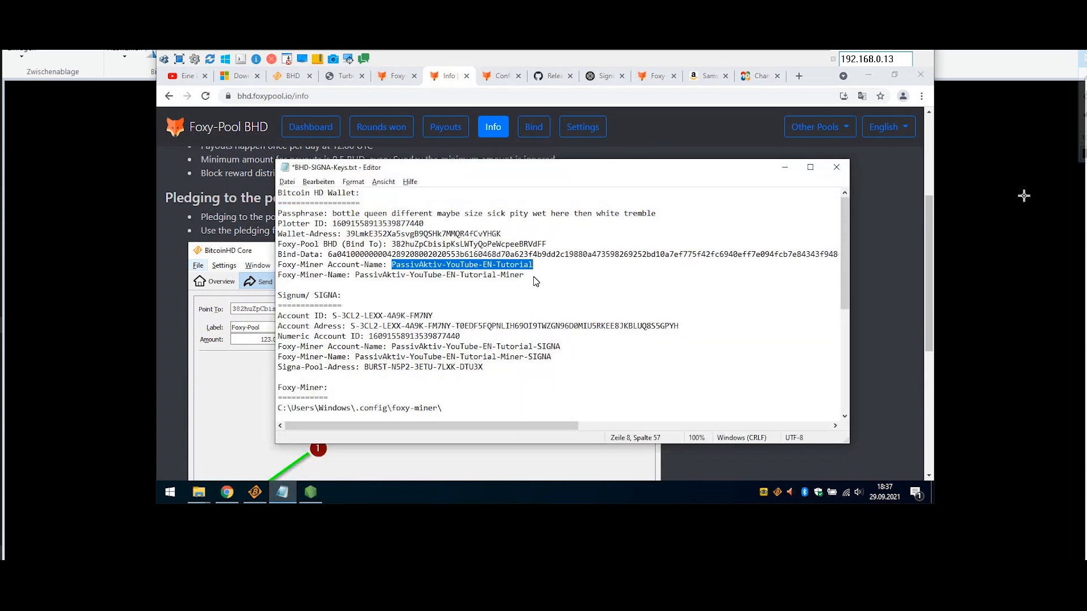
click(535, 281)
key(Return)
text(Foxy-Pool)
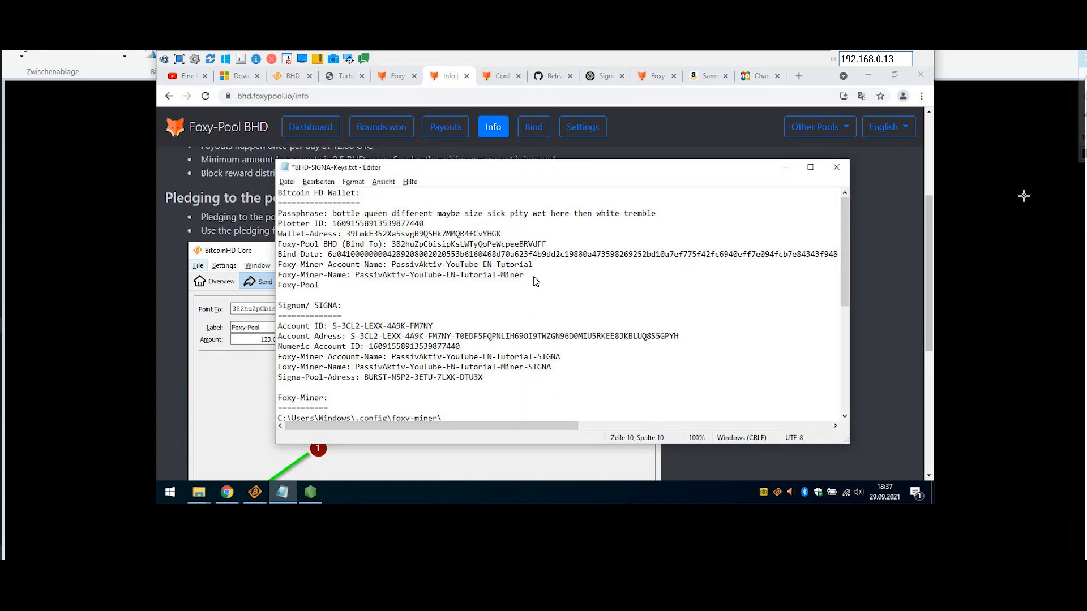
text( Pledging-Adress:)
key(ctrl+v)
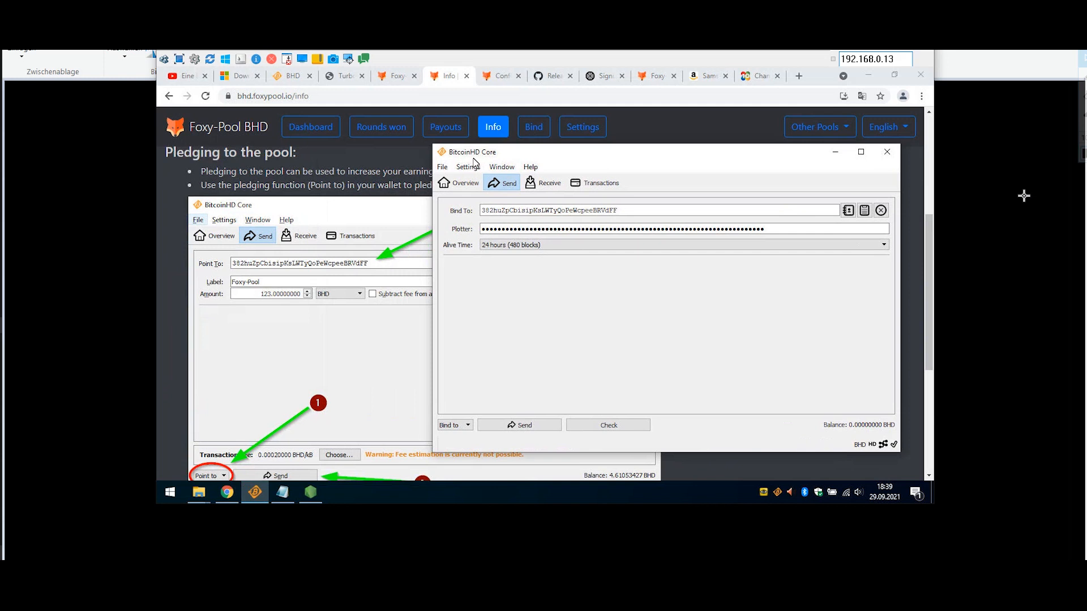
In the BitcoinHD Core wallet, set the send type to Point to and paste the Foxy-Pool pledging address as its target
click(463, 186)
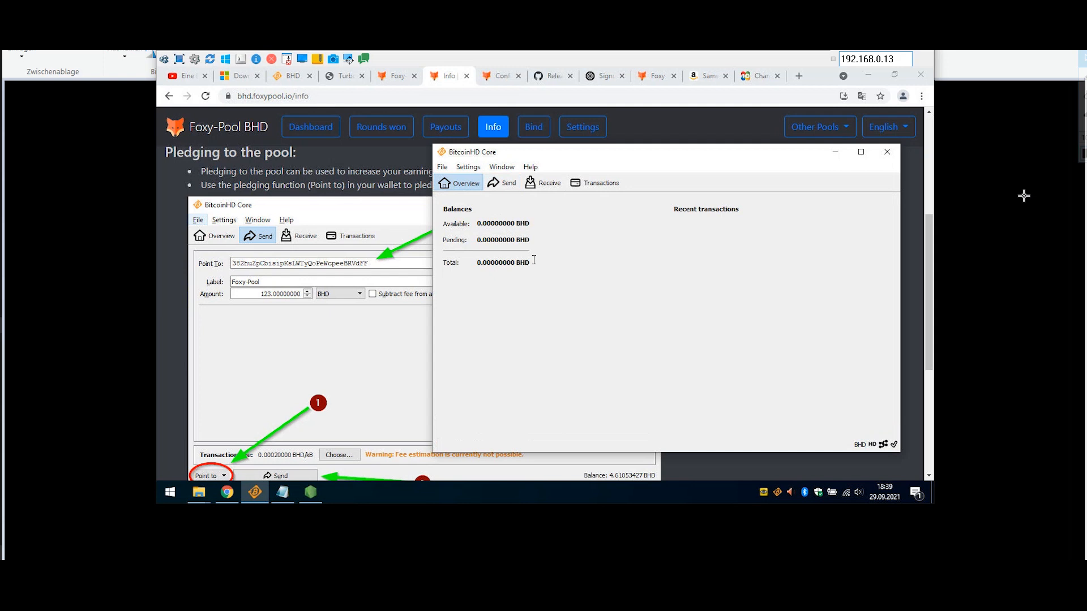
click(502, 182)
click(463, 428)
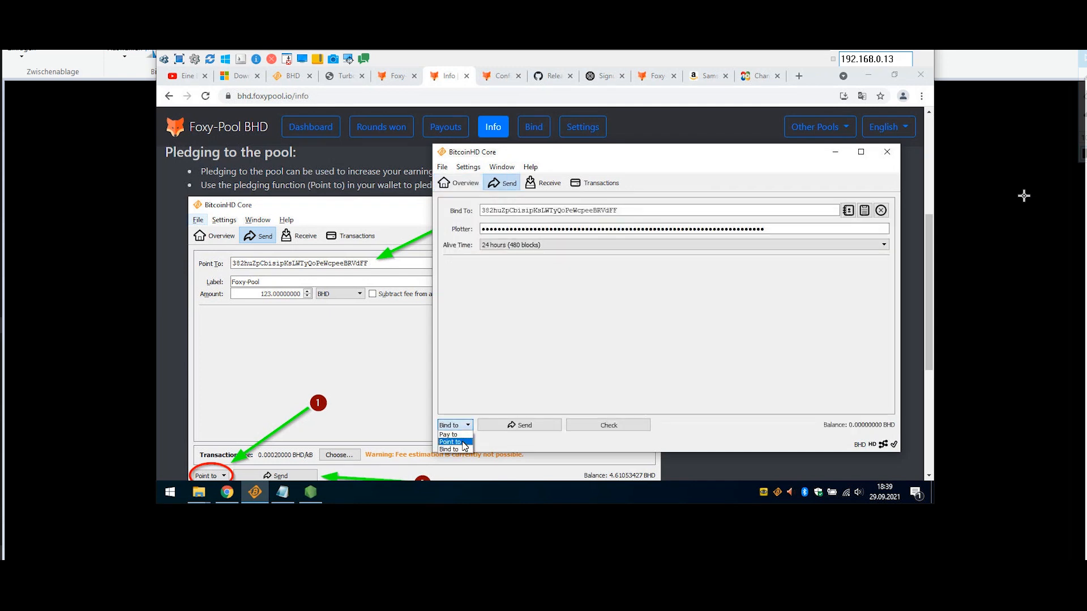
click(463, 442)
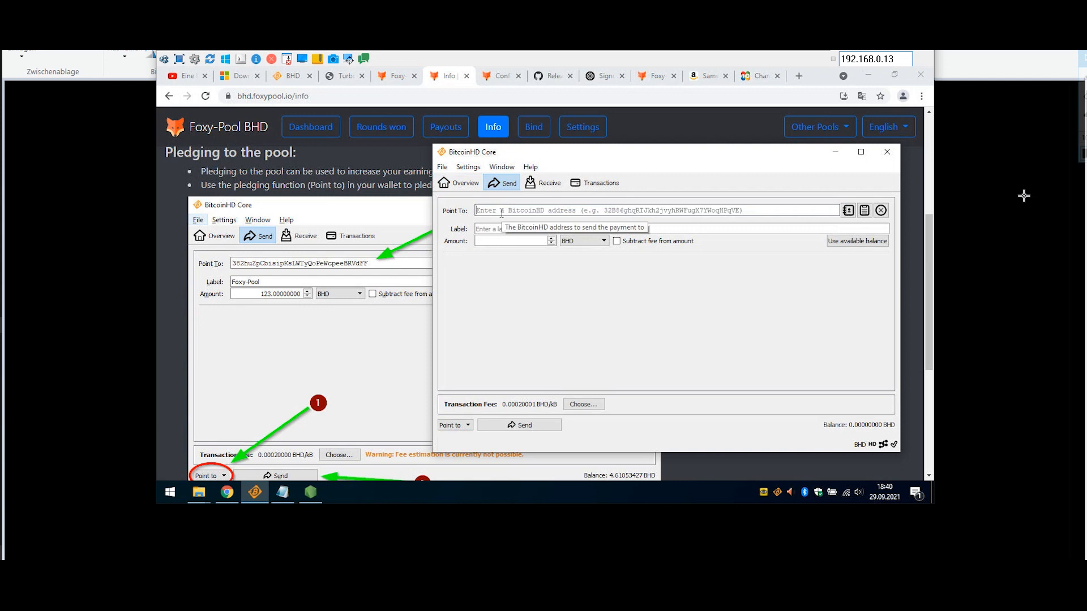
key(ctrl+v)
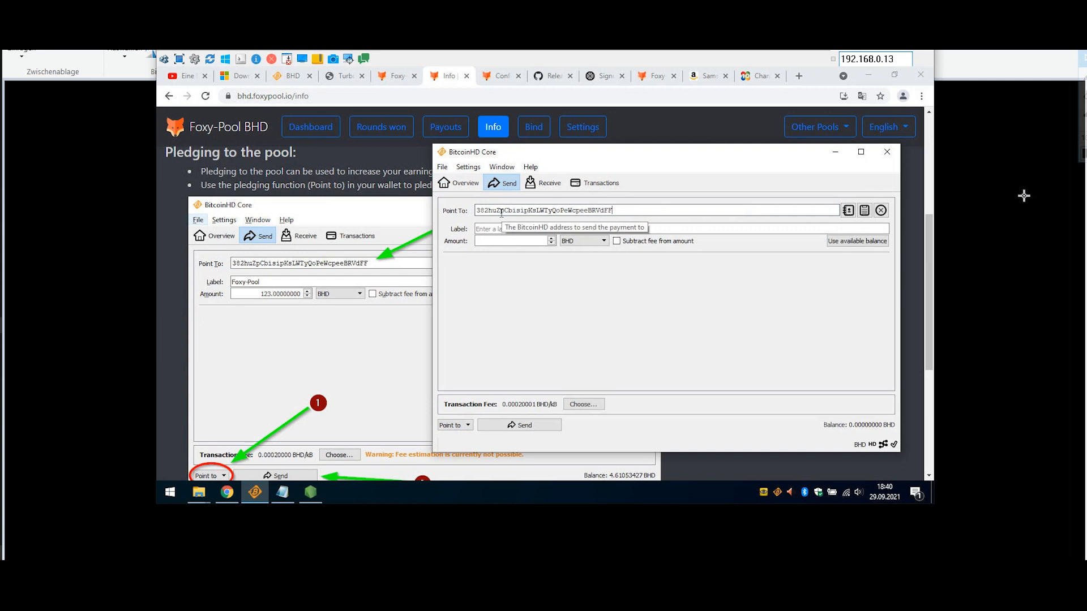
Label the pledge Foxy-Pool-Pledging, use the available balance as its amount, and subtract the fee from the amount
click(502, 226)
text(Foxy-Pool-Pledging)
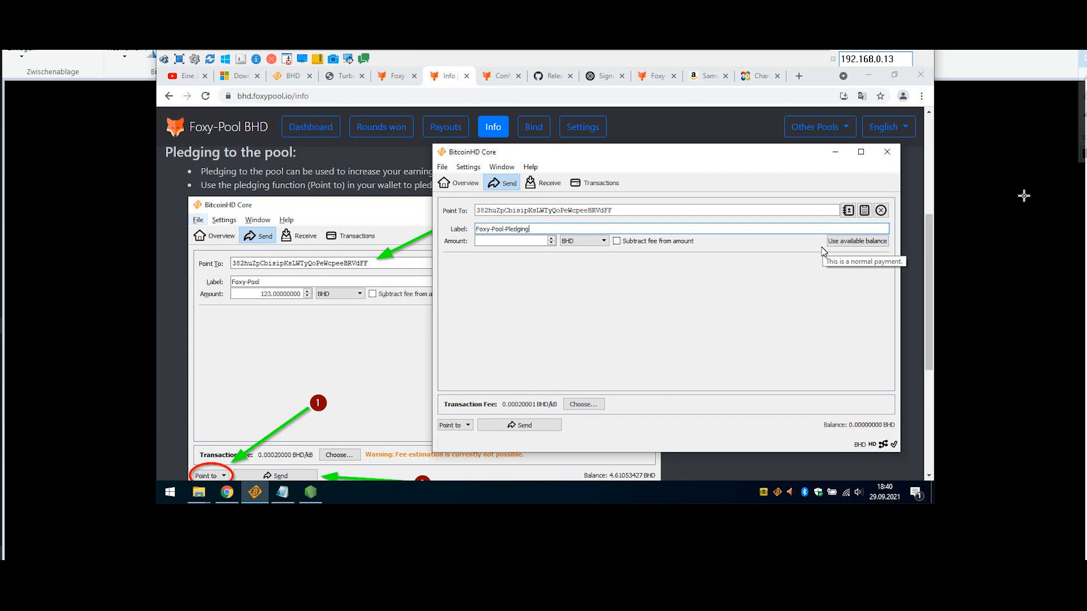
click(857, 242)
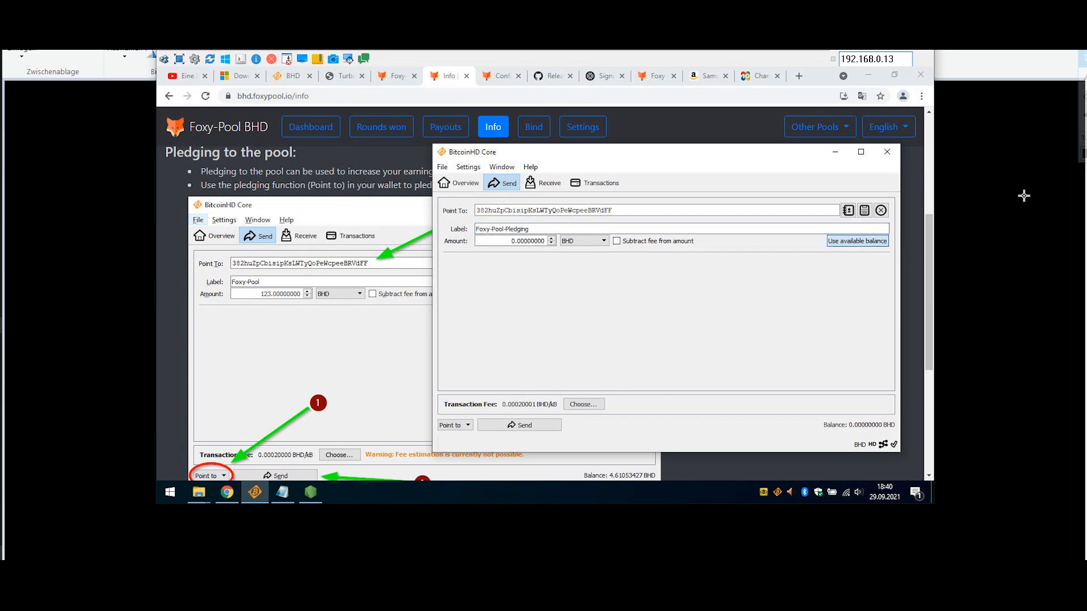
click(632, 242)
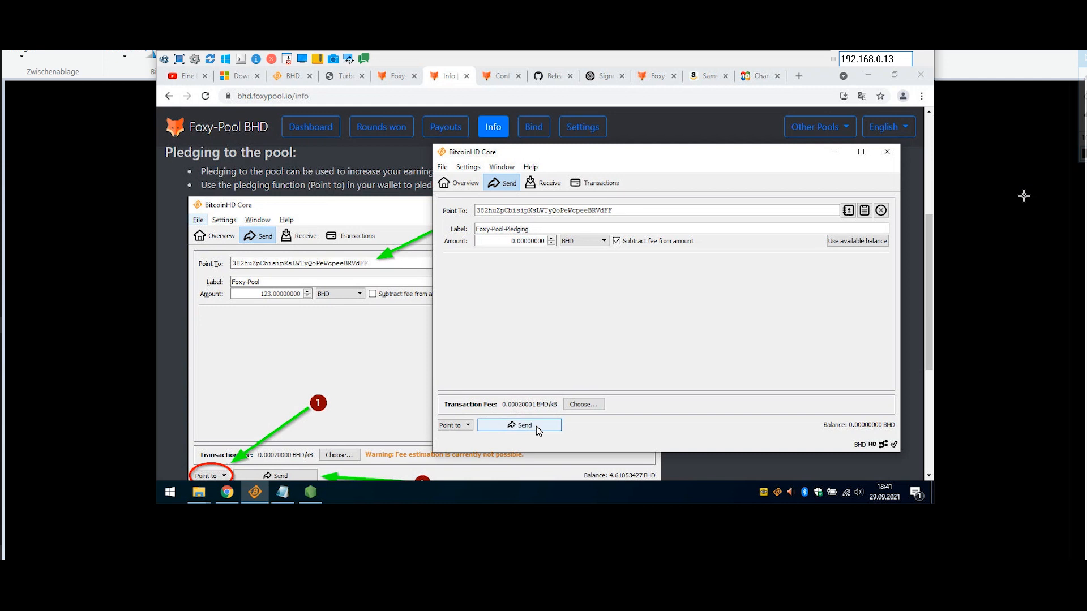
Try to send the pledge and check the wallet's transaction list
click(521, 425)
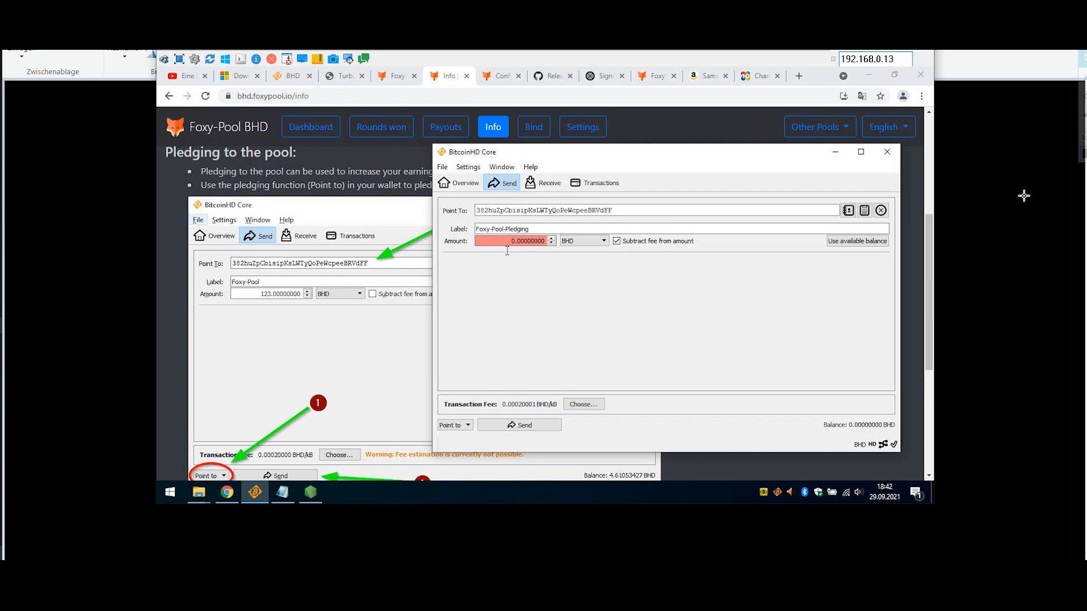
click(600, 180)
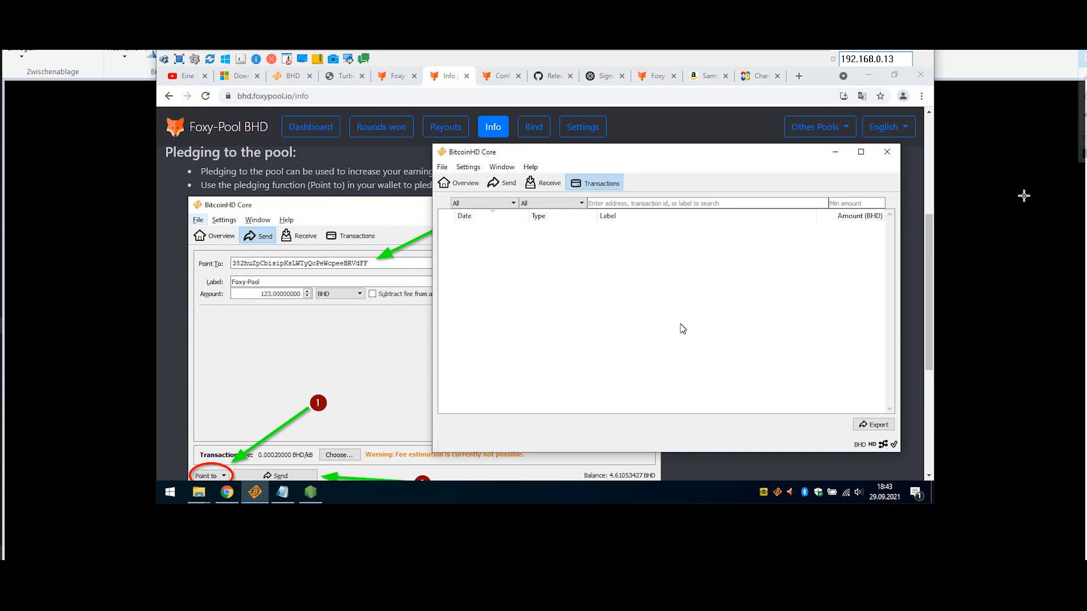
Inspect the Signum wallet's Add/Remove Commitment form, choose the Cheap fee of 0.00735 SIGNA, and close it without committing
click(602, 75)
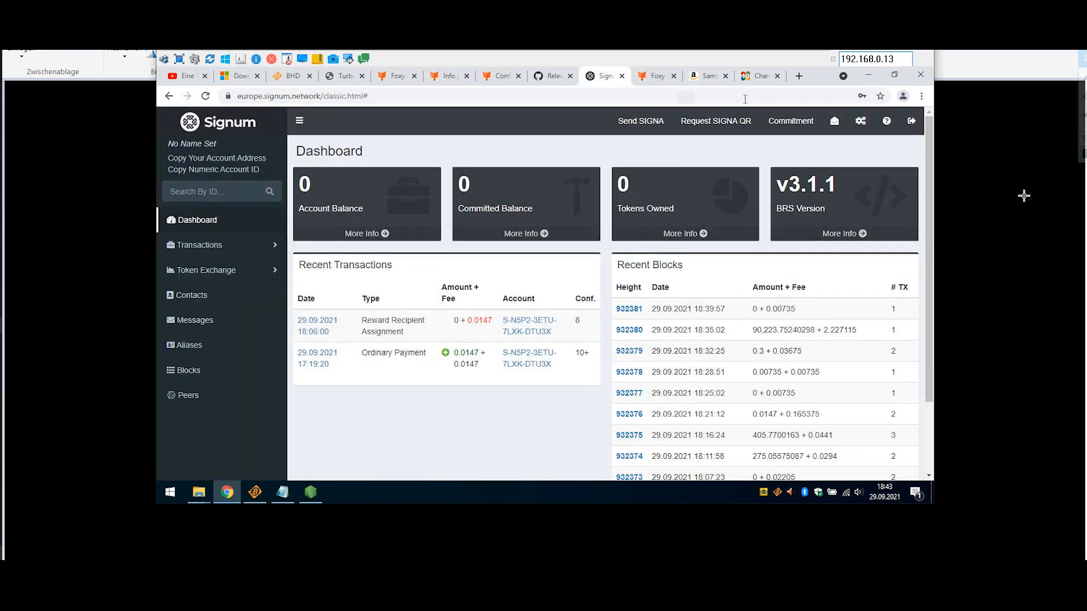
click(795, 130)
double_click(403, 247)
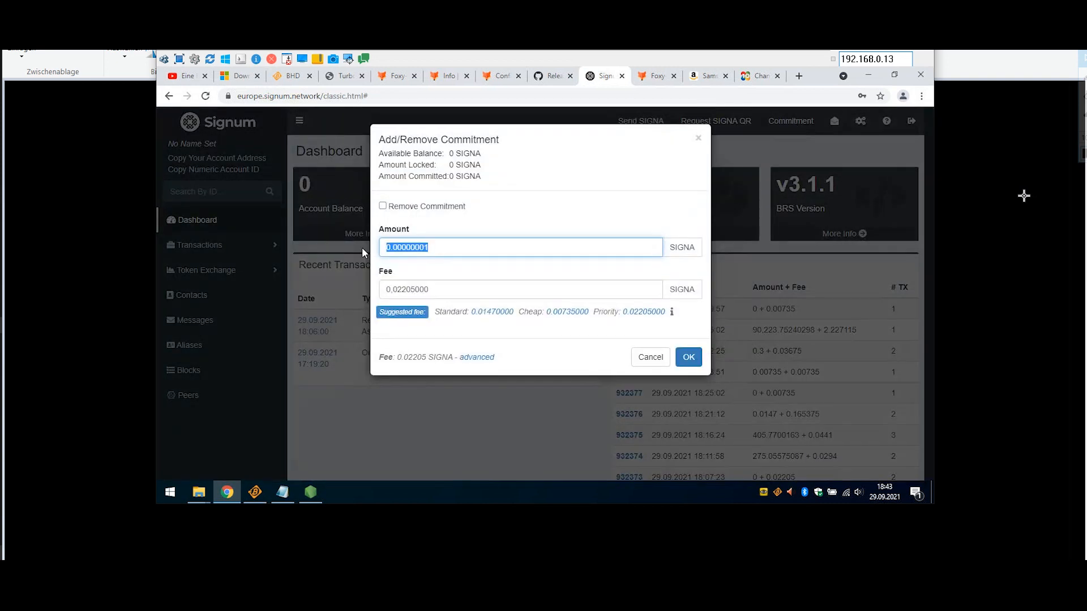
click(567, 312)
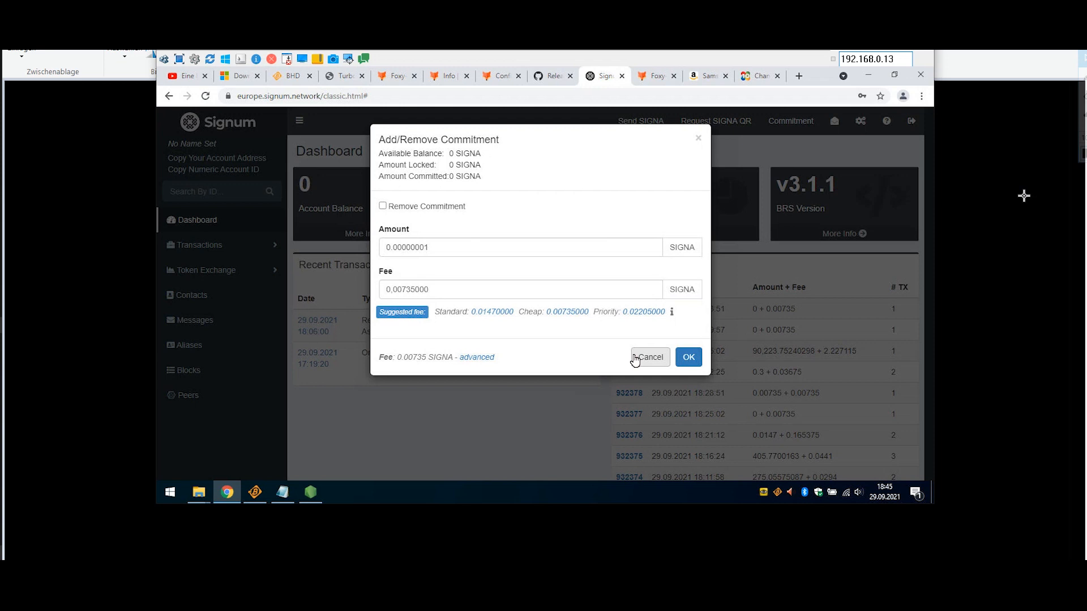
click(634, 358)
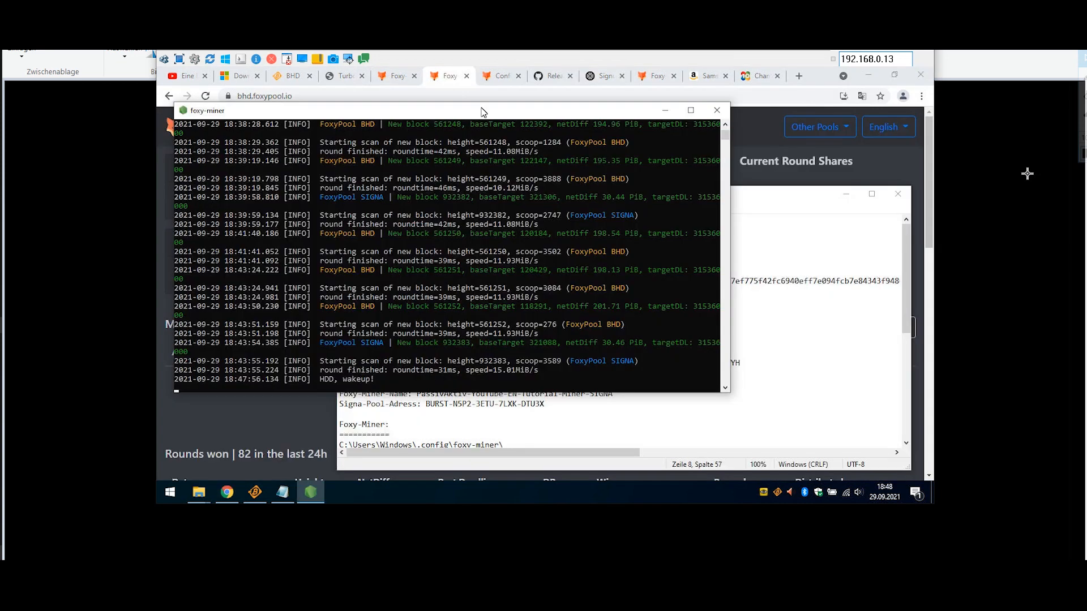